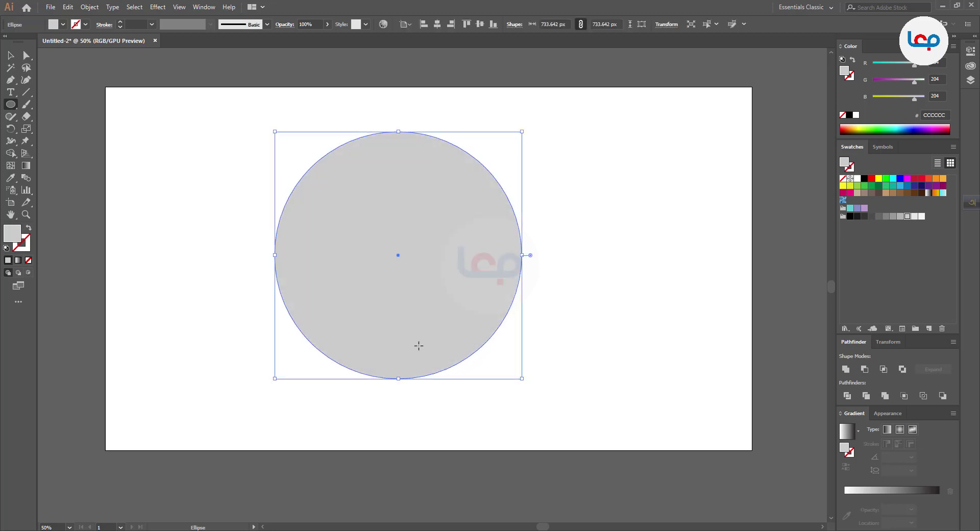
Align the gray circle to the artboard's horizontal and vertical centre
left_click(11, 55)
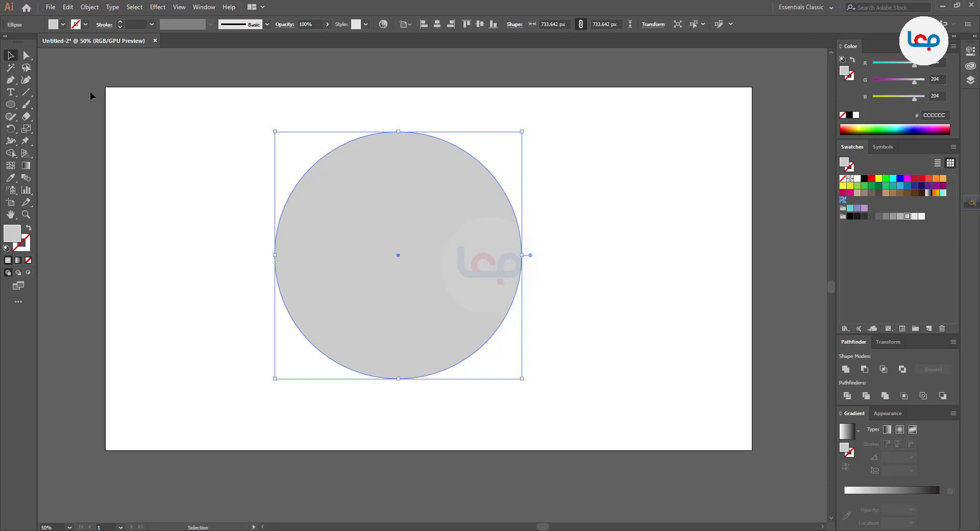
left_click(221, 135)
left_click(422, 269)
left_click(436, 24)
left_click(480, 25)
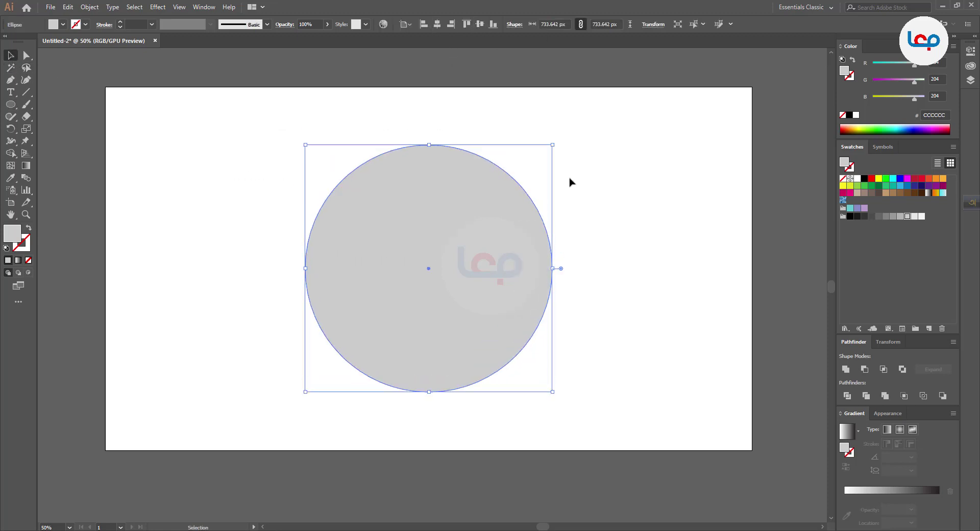
Enlarge the circle from its centre to a diameter of about 793 px
left_click(542, 185)
left_click_drag(553, 145, 561, 134)
left_click(613, 163)
left_click(463, 229)
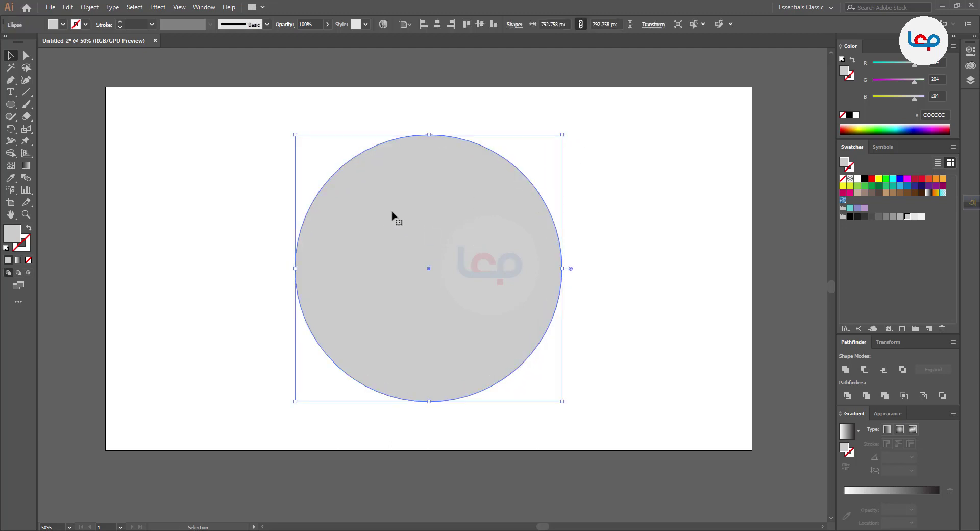
Paste a copy of the circle in front and shrink it about its centre to roughly 380 px
left_click(69, 8)
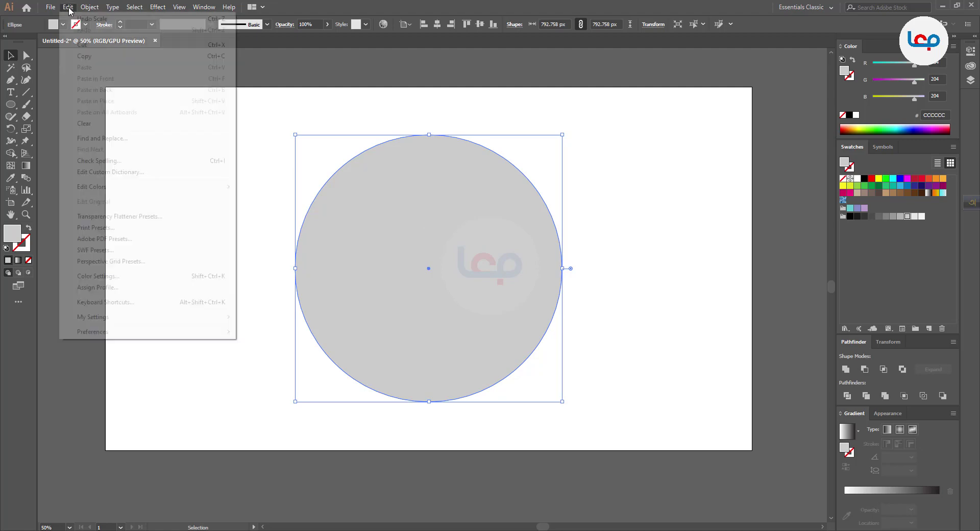
left_click(87, 56)
left_click(68, 7)
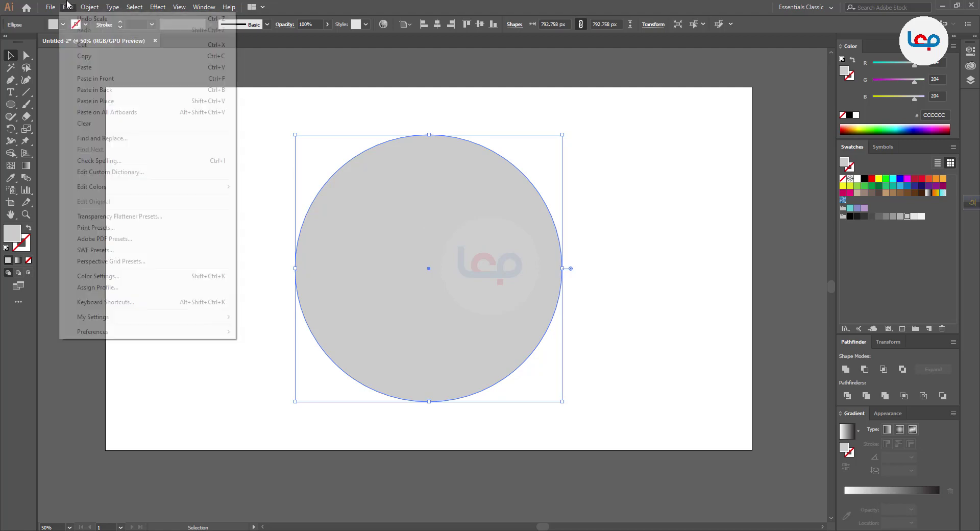
left_click(89, 81)
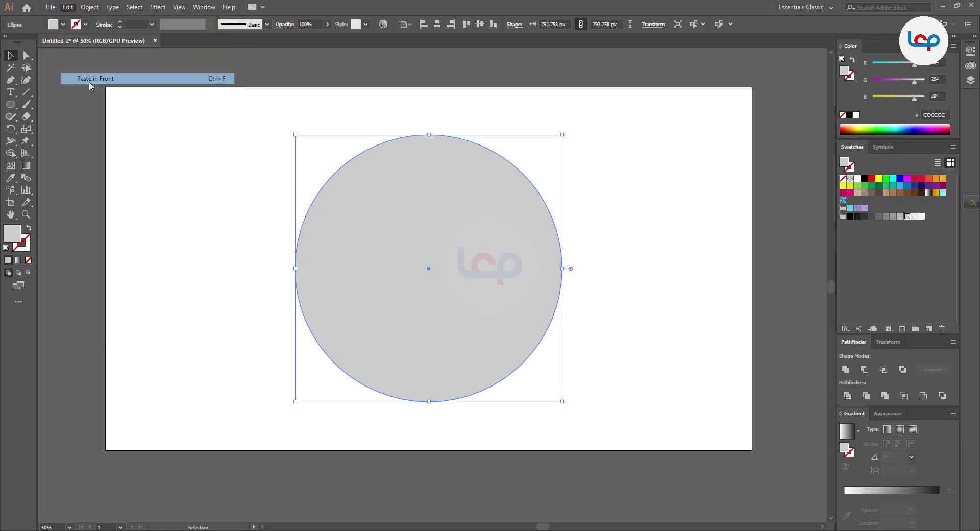
left_click_drag(562, 135, 535, 214)
left_click_drag(587, 175, 438, 298)
key("ctrl+shift+a")
left_click(477, 236)
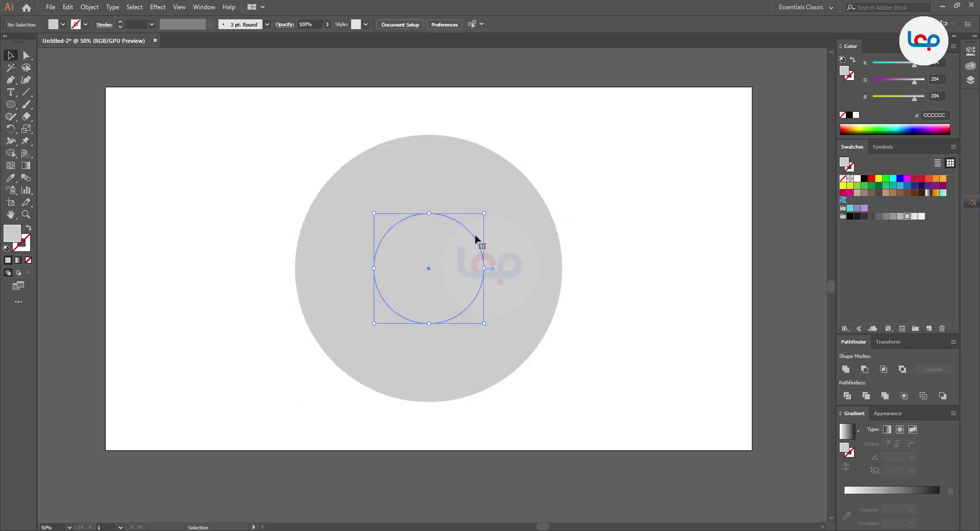
left_click_drag(484, 212, 494, 205)
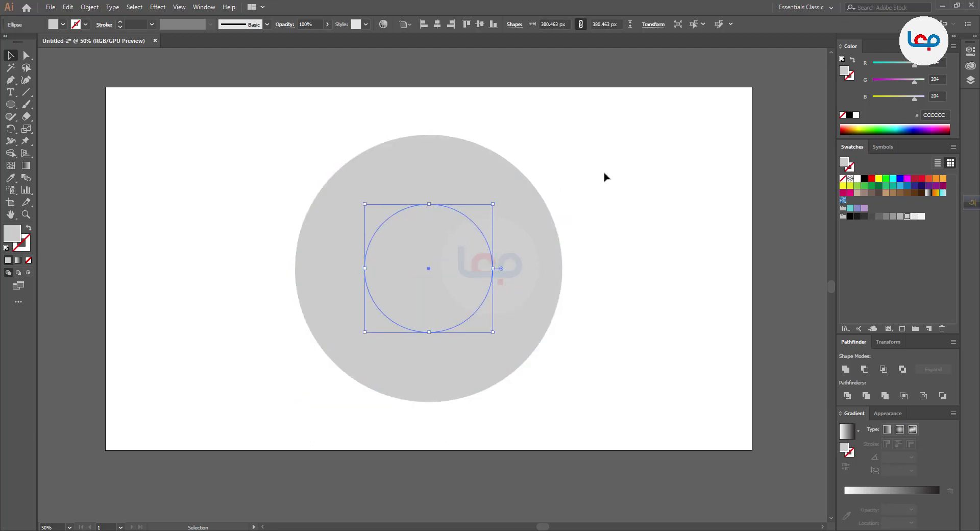
left_click(507, 262, "shift")
key("ctrl+shift+a")
Try filling the inner circle with gray B3B3B3 and undo the fill
left_click(427, 251)
left_click(901, 218)
left_click(667, 223)
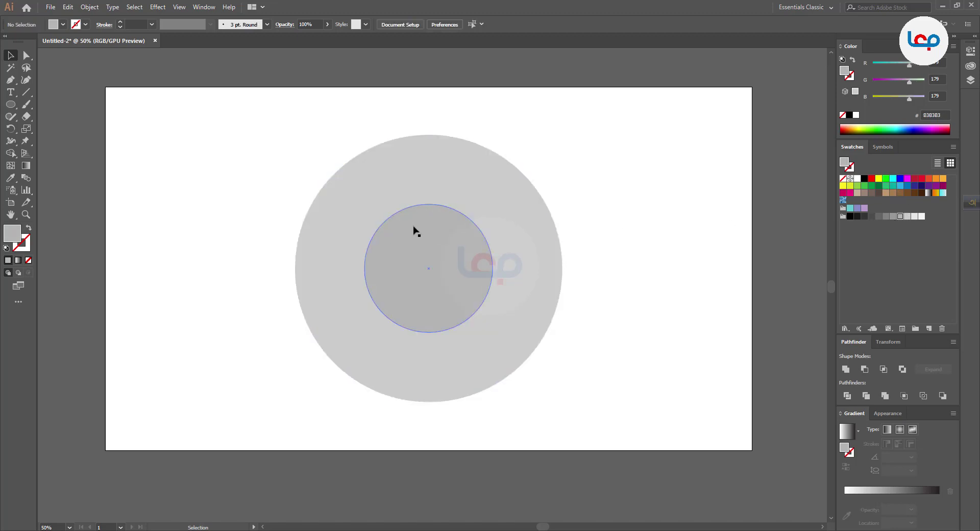
left_click(466, 223)
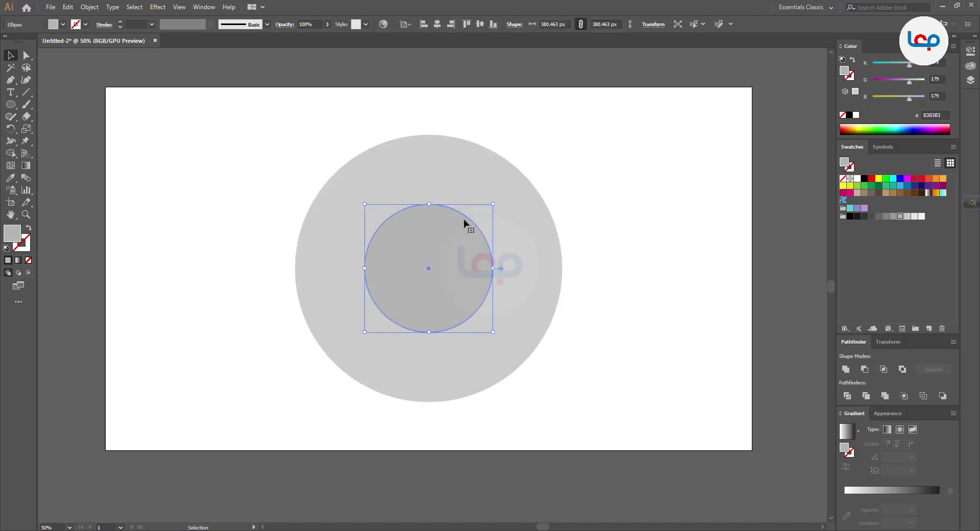
left_click(491, 202)
key("a")
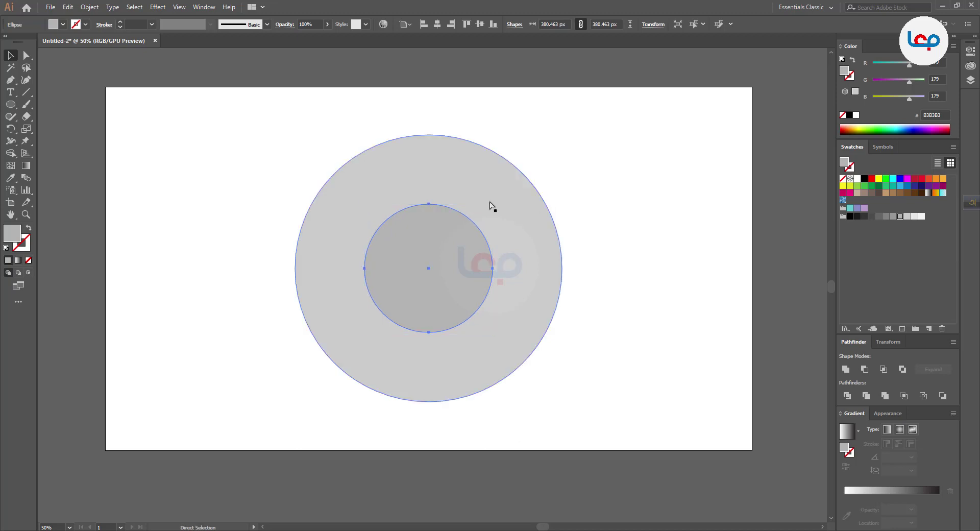
key("ctrl+z")
key("v")
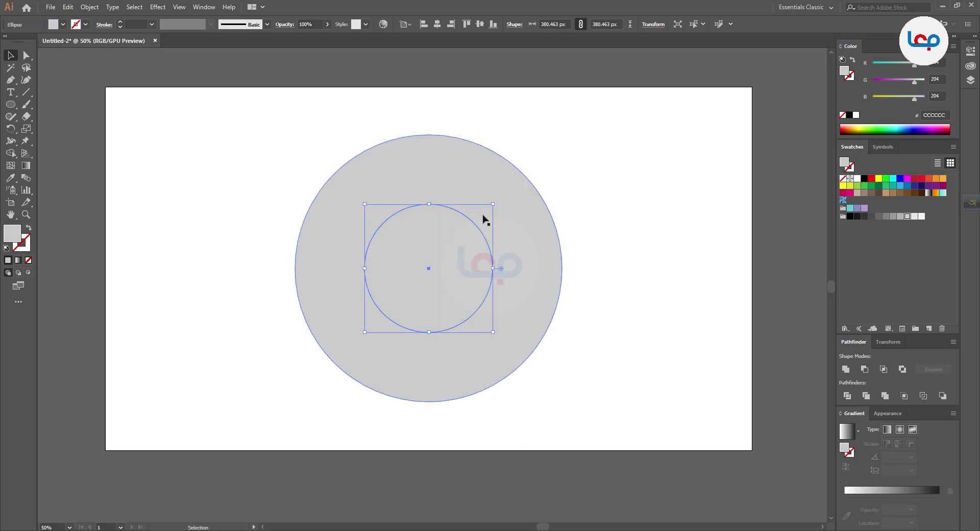
Enlarge the inner circle to about 399 px and align it to the centre of the large circle
left_click_drag(493, 204, 495, 201)
left_click_drag(556, 168, 381, 300)
left_click(510, 212)
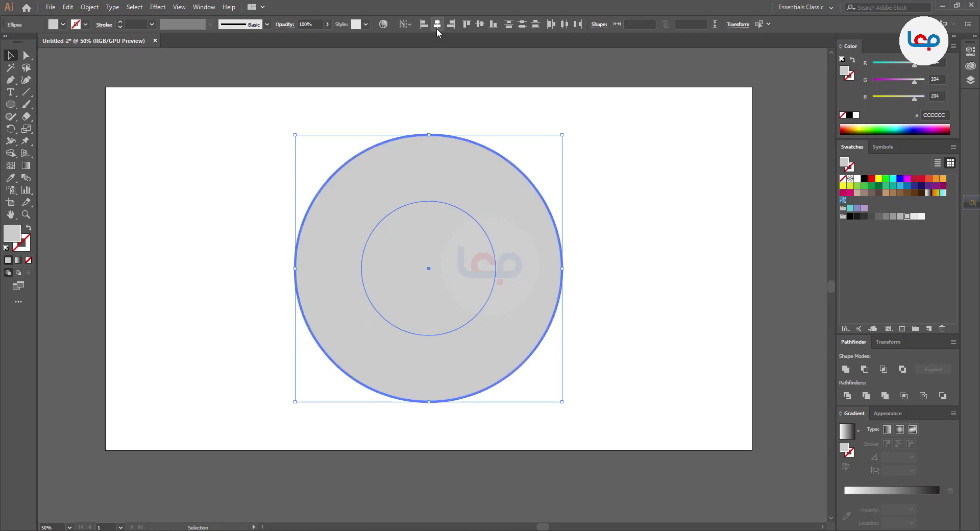
left_click(493, 105)
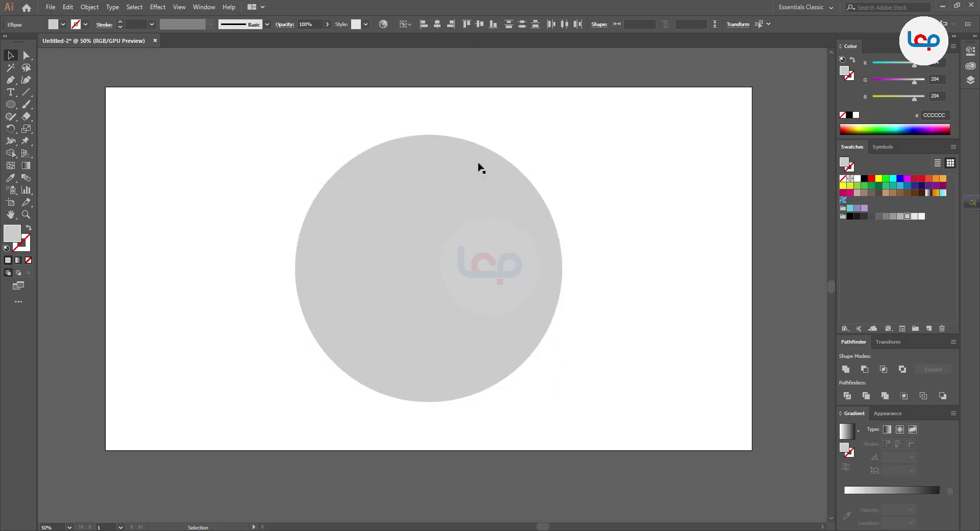
Paste a copy of the inner circle in front and shrink it about its centre to roughly 266 px
left_click(451, 233)
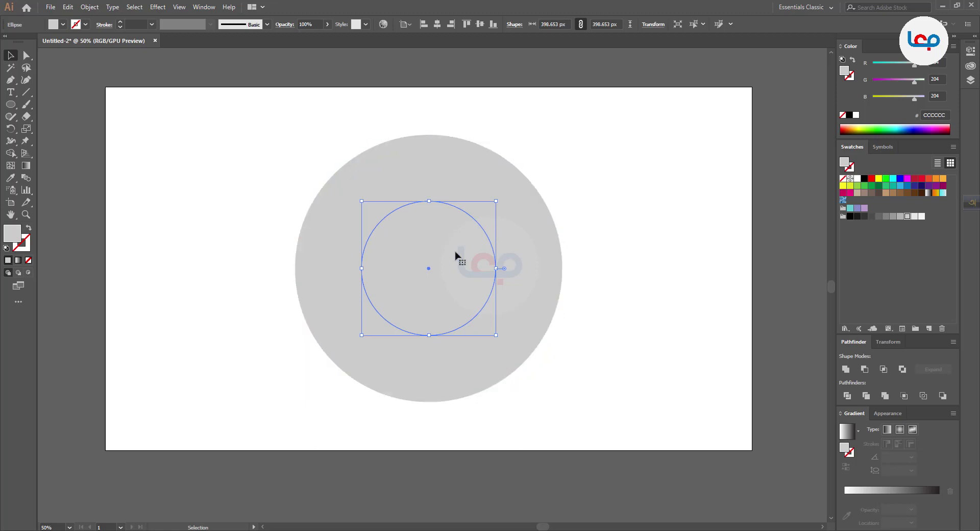
left_click(95, 8)
mouse_move(68, 7)
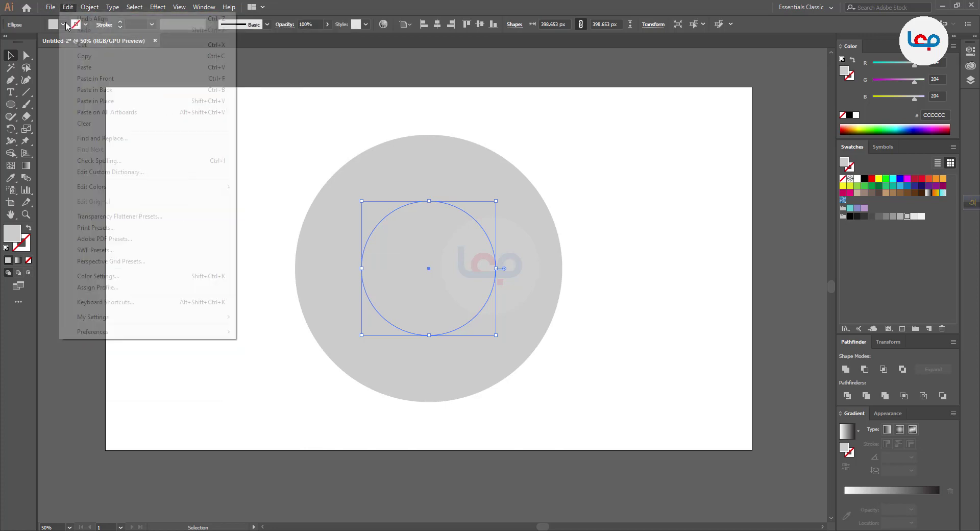
left_click(82, 56)
left_click(68, 7)
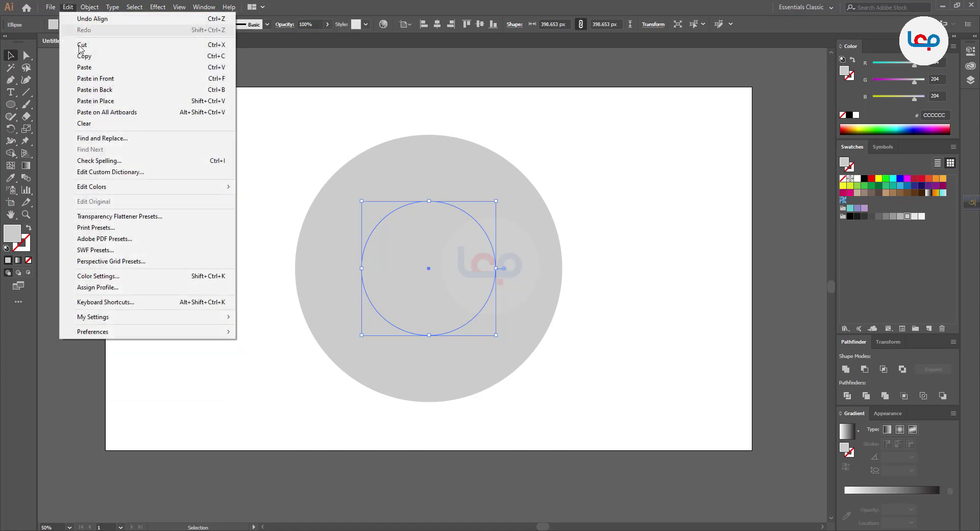
left_click(97, 78)
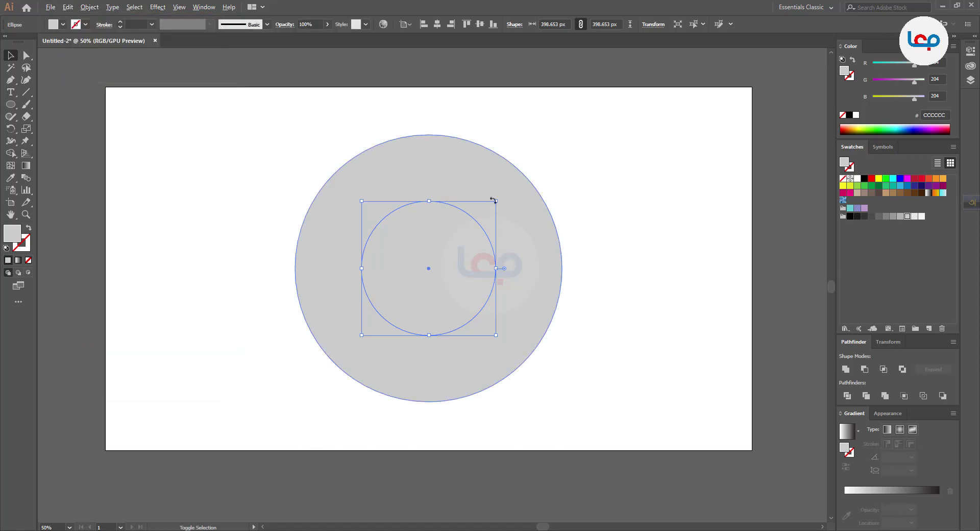
left_click_drag(494, 200, 488, 227)
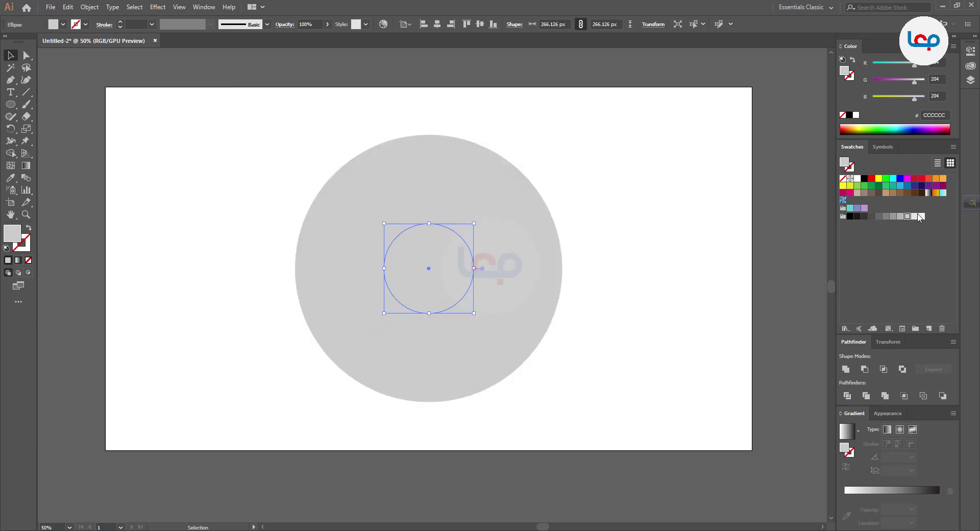
Fill the smallest circle with gray B3B3B3 and the middle circle with darker gray 999999
left_click(900, 216)
left_click(724, 220)
left_click(453, 213)
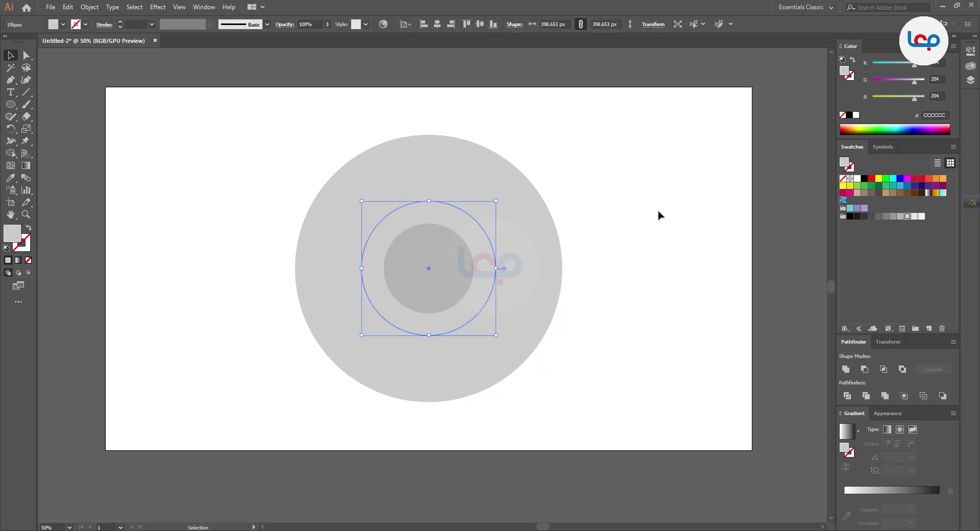
left_click(900, 217)
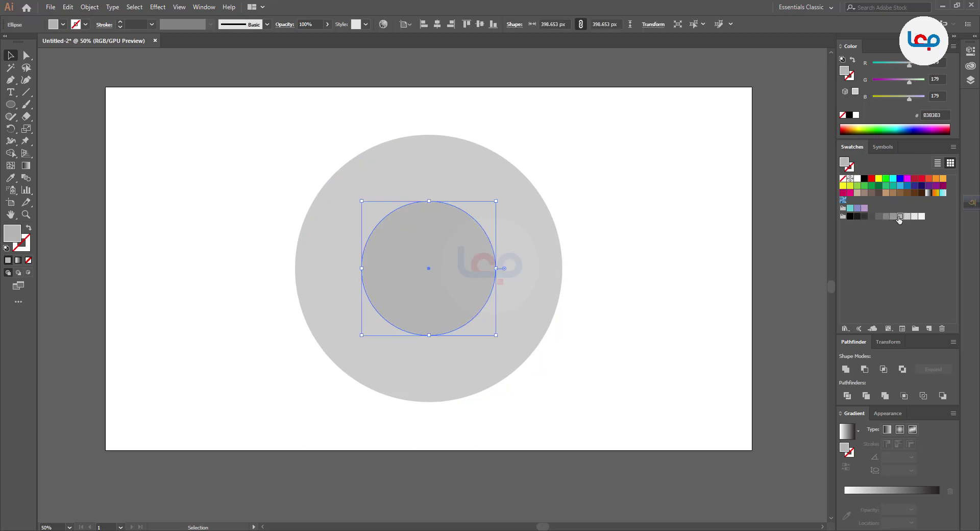
left_click(894, 216)
left_click(630, 255)
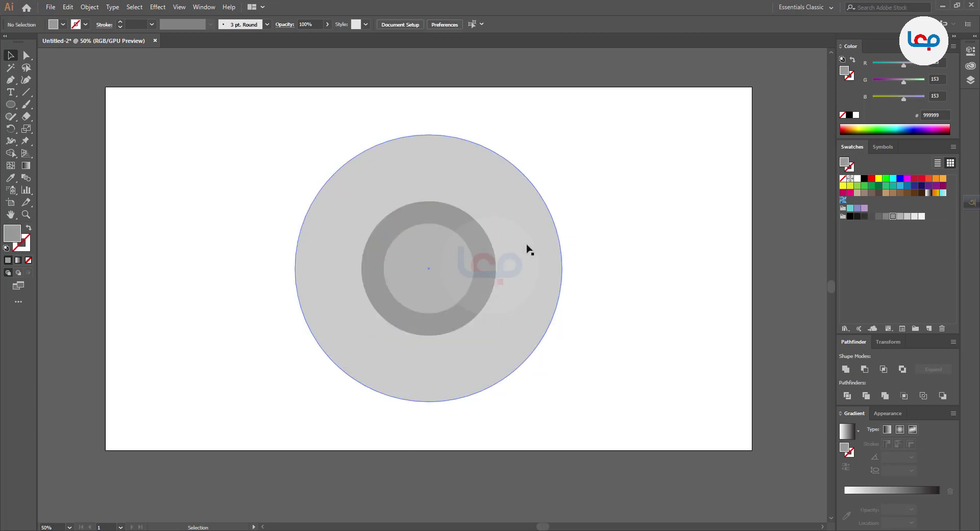
Enlarge the smallest circle from its centre to a diameter of about 281 px
left_click(446, 241)
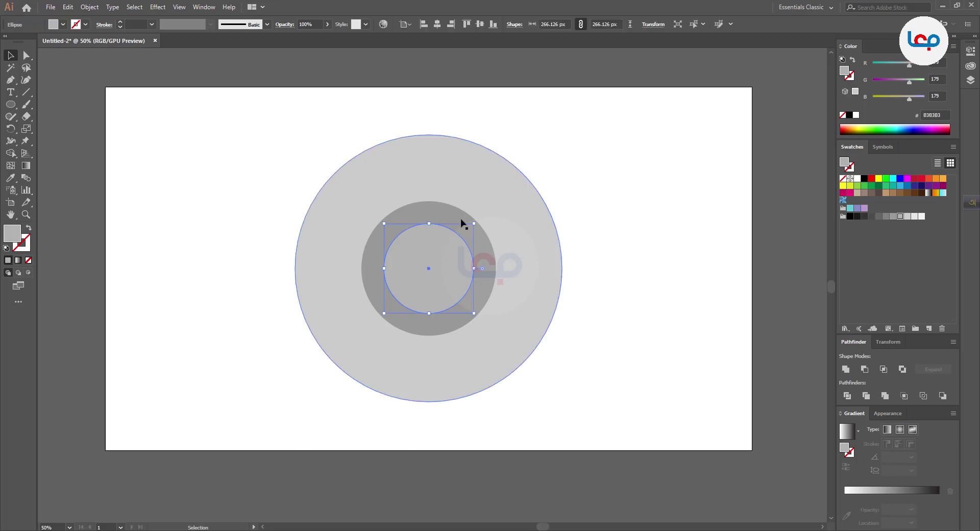
scroll(451, 238, "up", 2)
left_click_drag(499, 213, 511, 206)
scroll(567, 153, "down", 1)
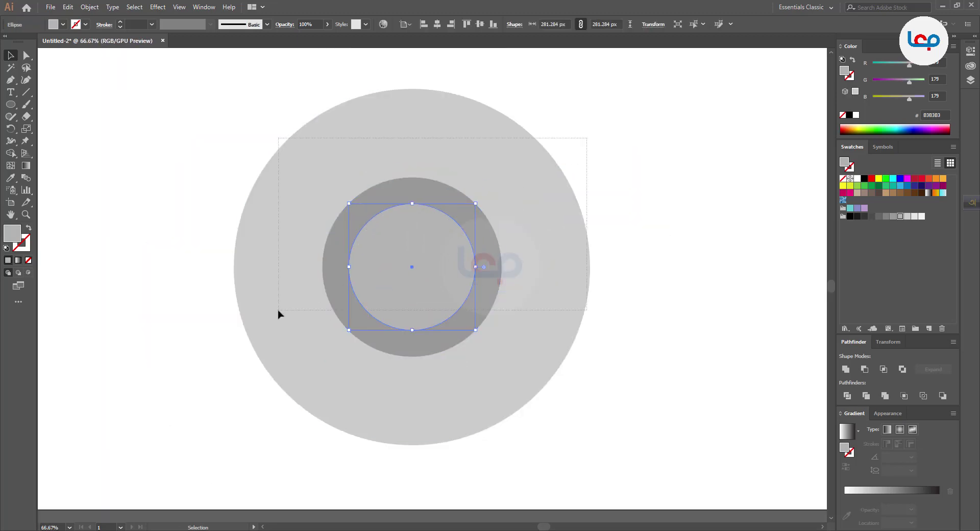
Align all three circles on a common centre, using the largest circle as the key object
key("ctrl+a")
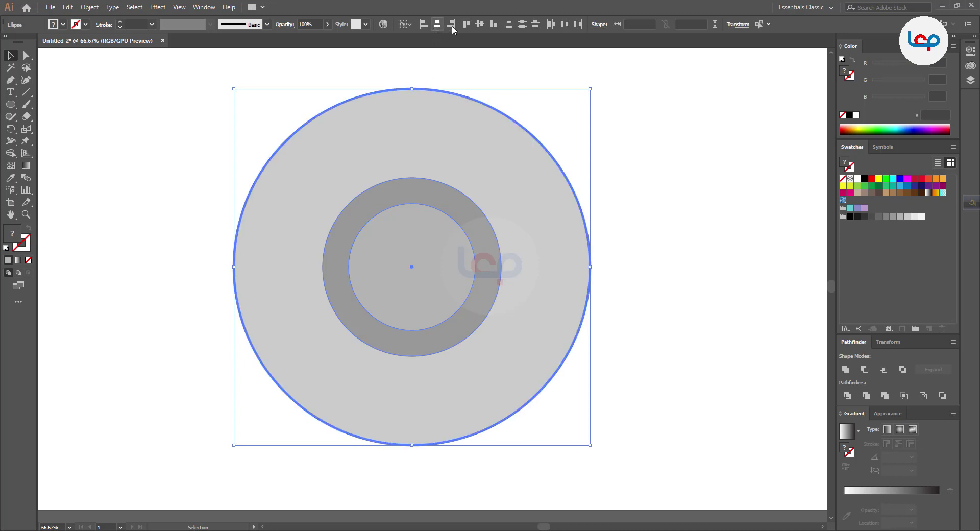
left_click(494, 92)
scroll(351, 194, "down", 2)
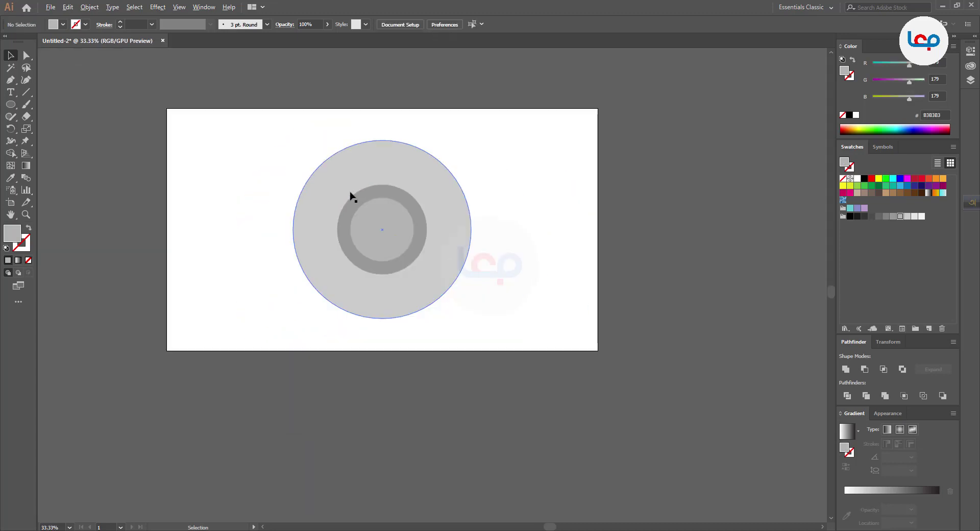
scroll(424, 200, "up", 1)
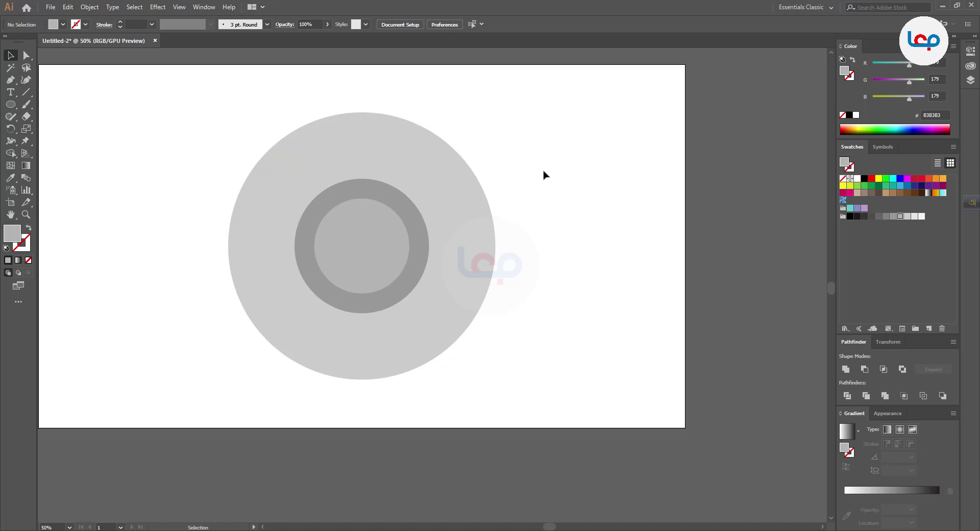
Remove the dark gray band between the outer ring and the inner disc with the Shape Builder tool
left_click_drag(542, 172, 172, 348)
left_click(11, 153)
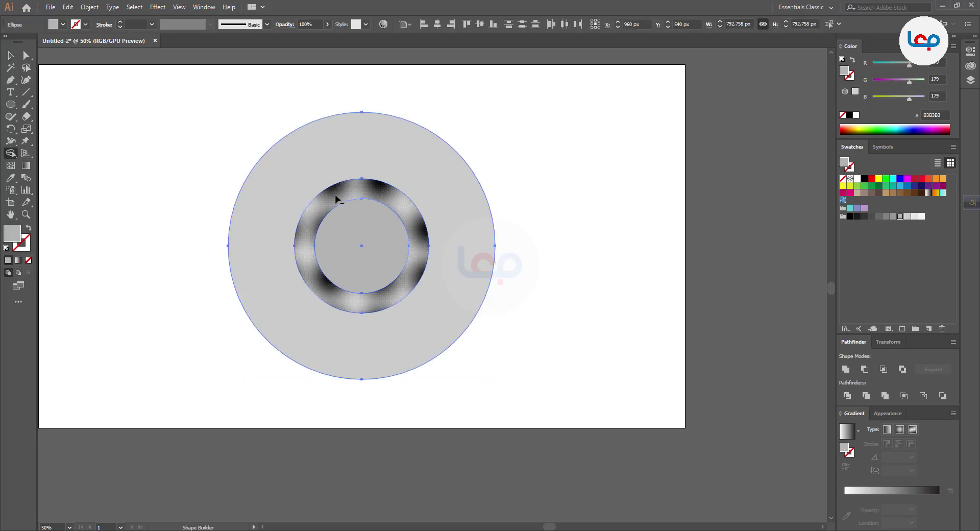
left_click(336, 199, "alt")
left_click(10, 54)
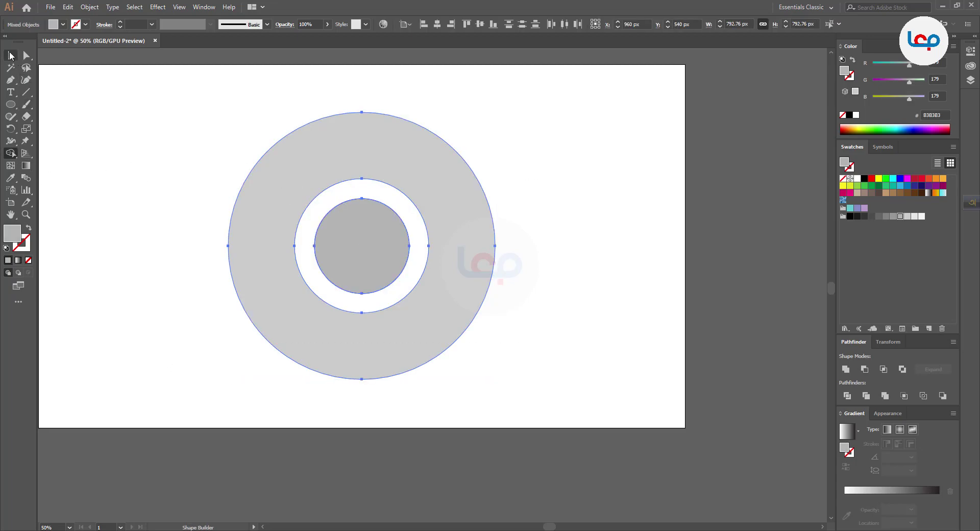
left_click(118, 109)
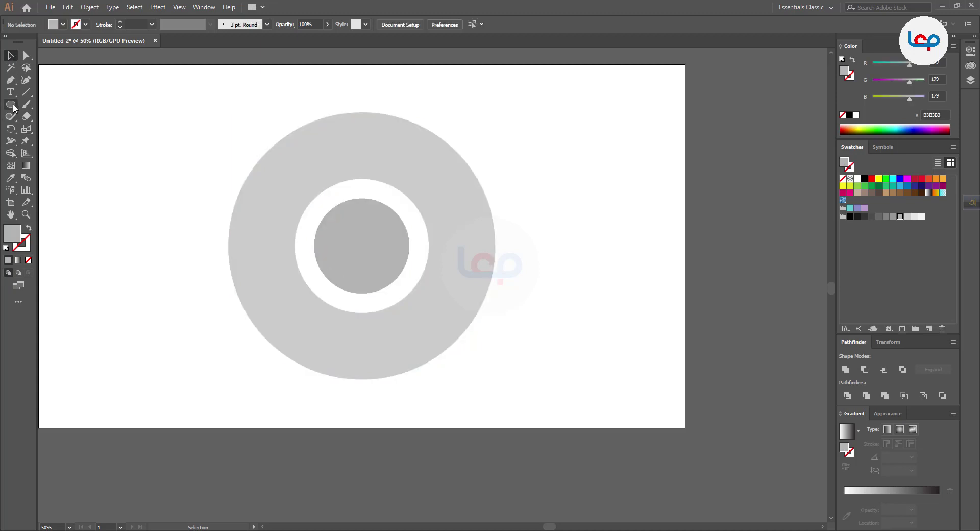
Draw a rectangle about 315 × 187 px across the outer ring's right side and centre it vertically on the ring
left_click_drag(10, 104, 43, 108)
left_click_drag(416, 231, 522, 294)
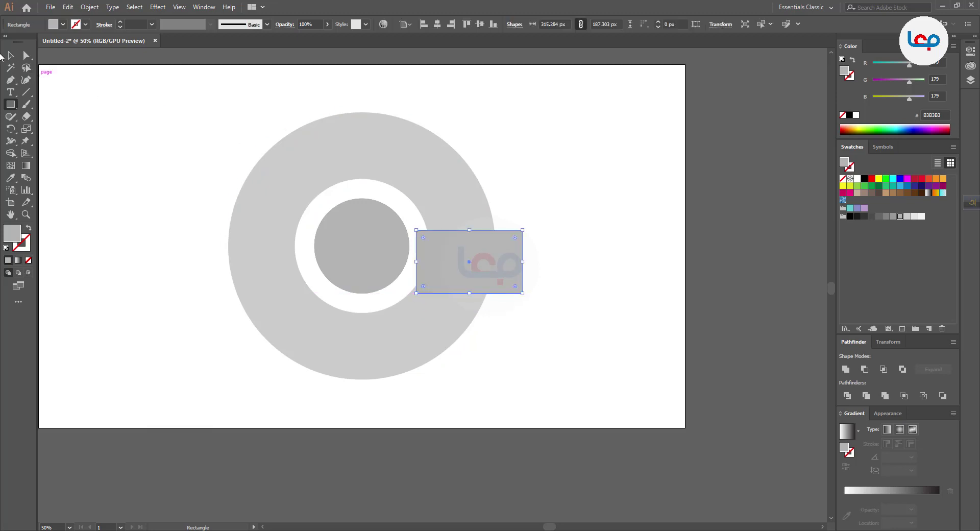
left_click(11, 56)
left_click(451, 230, "shift")
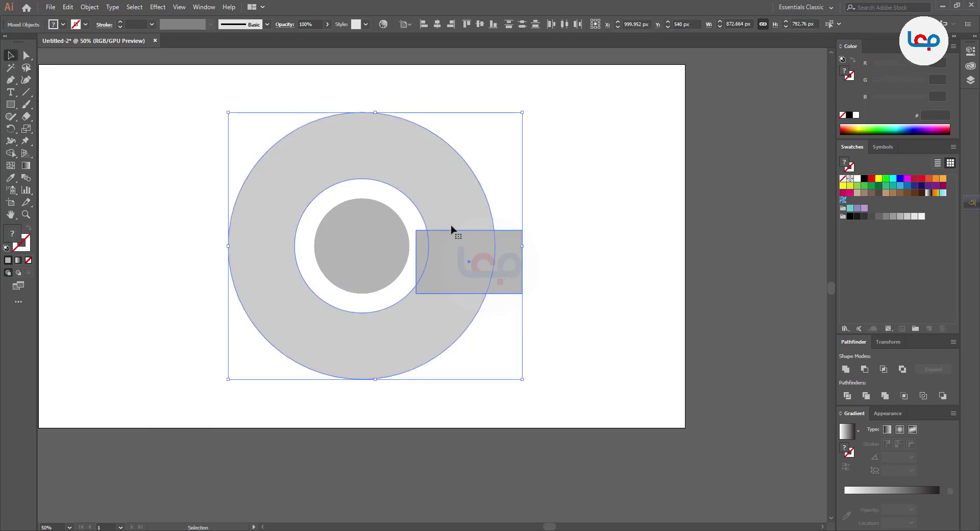
left_click(480, 28)
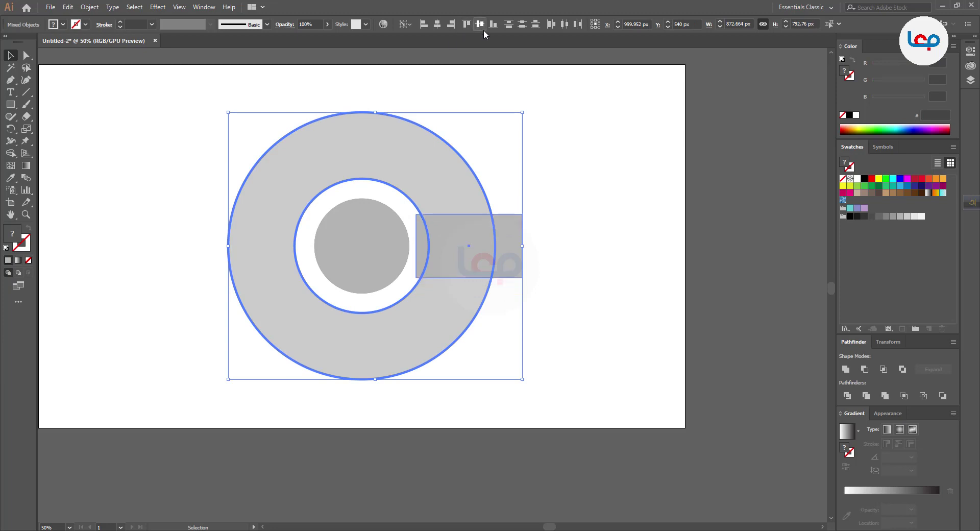
left_click(631, 261)
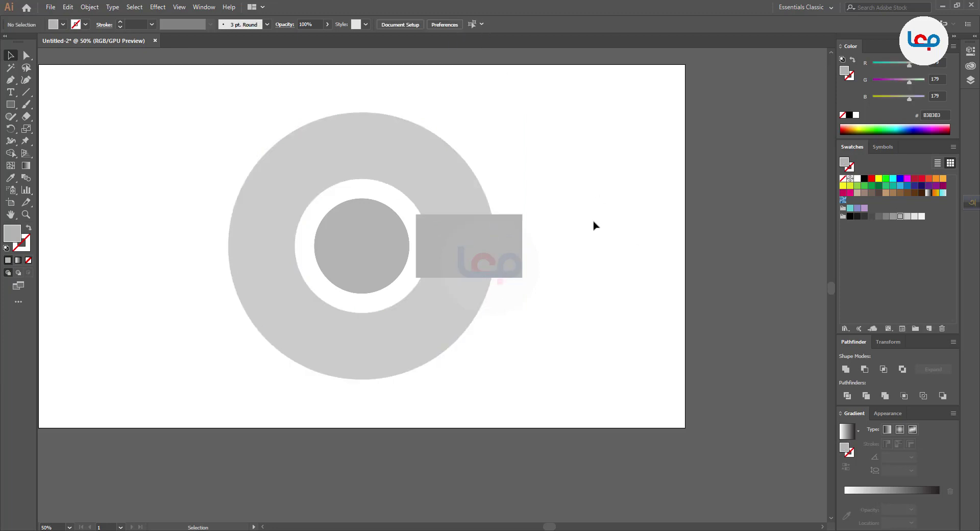
Cut a rectangular opening through the ring's right side by removing the rectangle and its overlap with the Shape Builder tool
left_click_drag(581, 223, 437, 286)
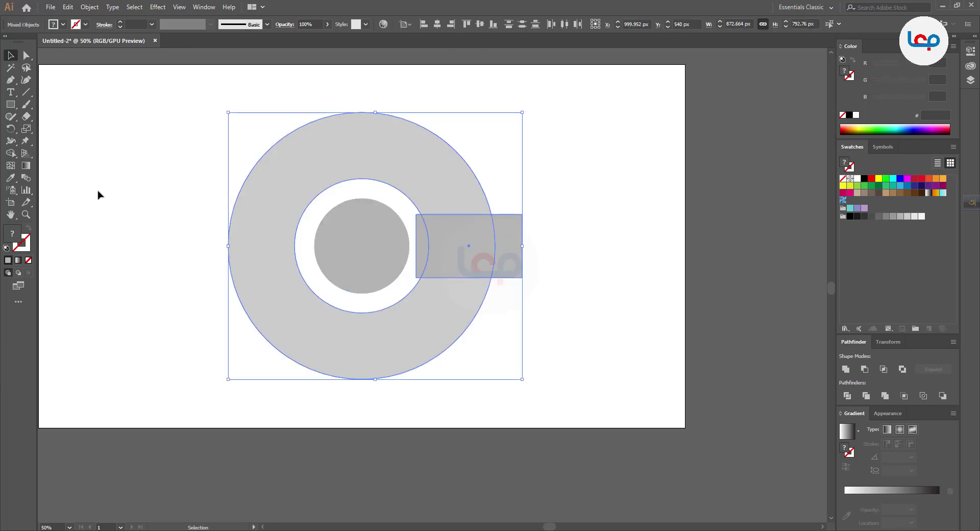
left_click(10, 153)
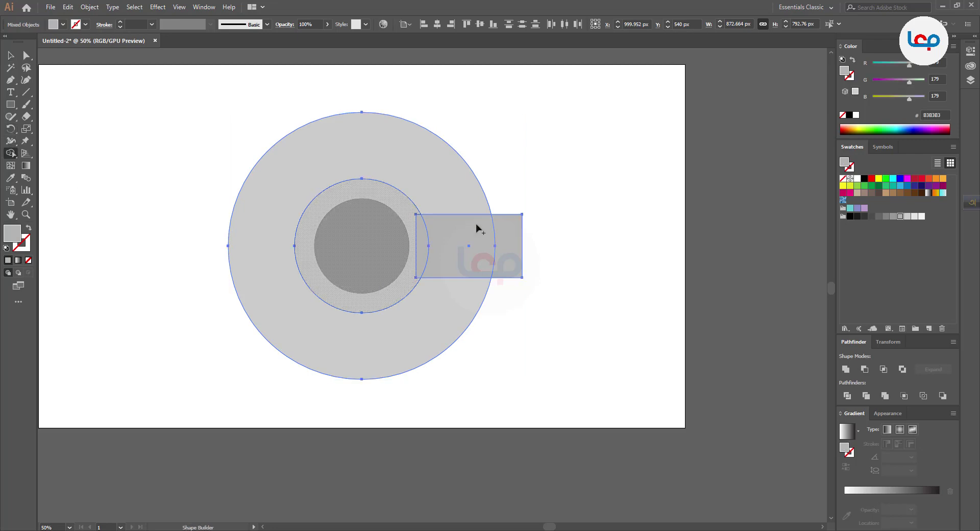
mouse_move(536, 235)
left_mouse_down()
mouse_move(422, 240)
mouse_move(414, 217)
left_mouse_up()
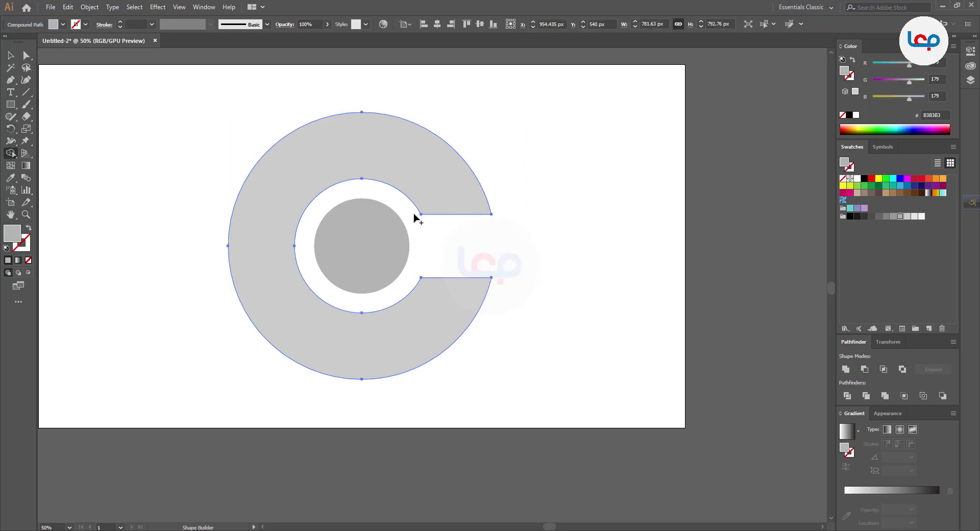
left_click(10, 55)
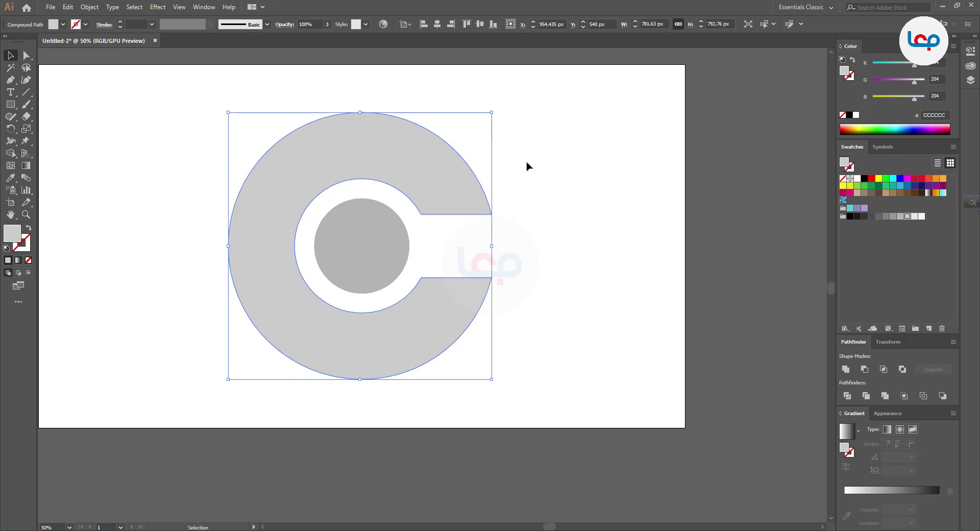
Fully round the corners at both ends of the ring's opening so the C shape has rounded tips
left_click(26, 55)
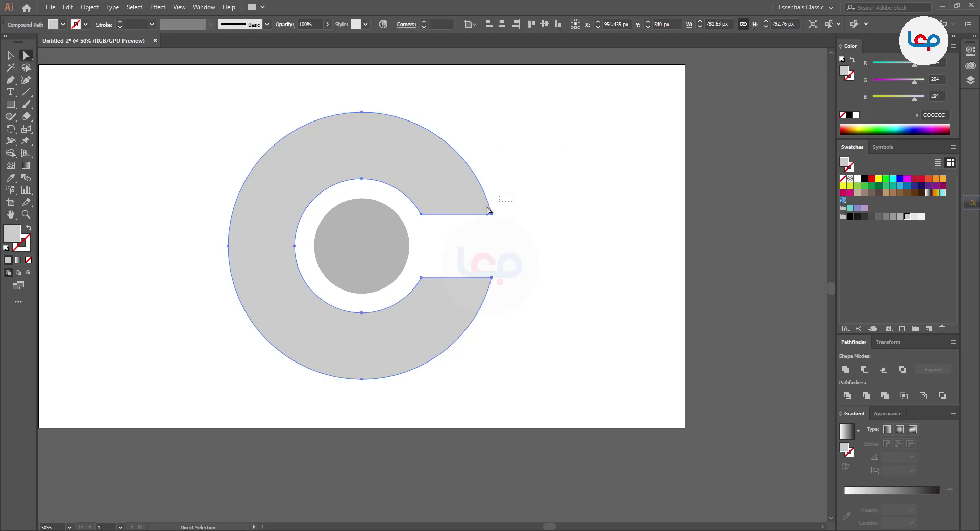
left_click_drag(488, 210, 414, 229)
left_click_drag(509, 271, 405, 344)
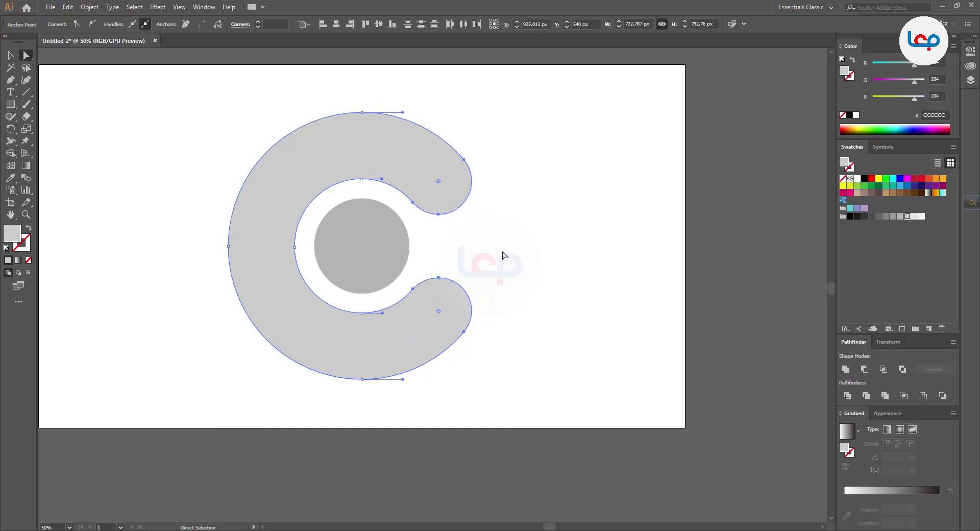
left_click(503, 256)
scroll(340, 212, "down", 1)
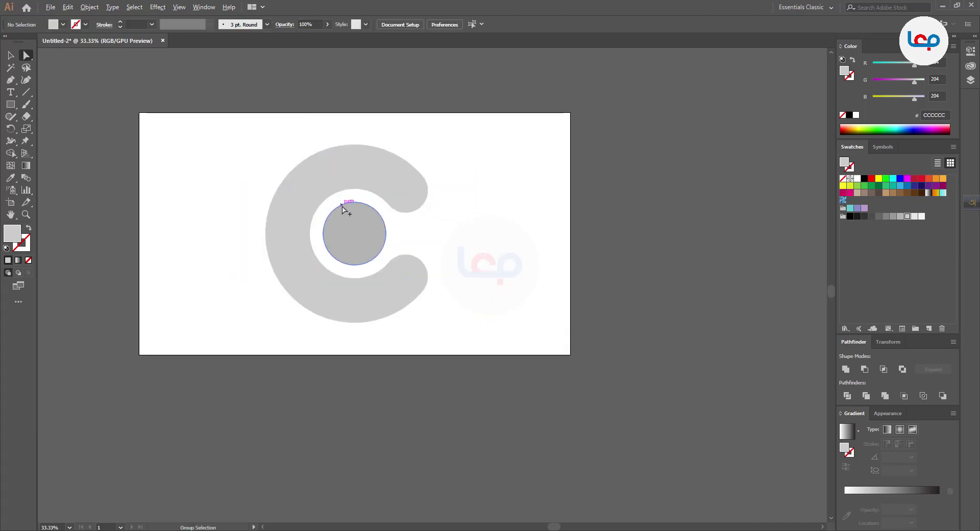
scroll(342, 206, "up", 1)
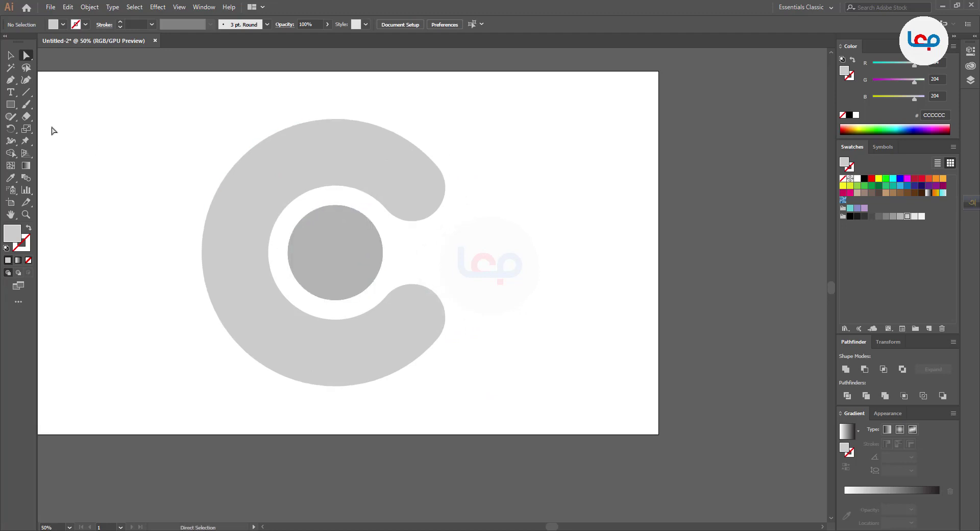
Draw a curved Pen path from the ring's upper-left inner edge to the leftmost anchor on its outer edge
left_click(9, 56)
left_click_drag(227, 167, 212, 167)
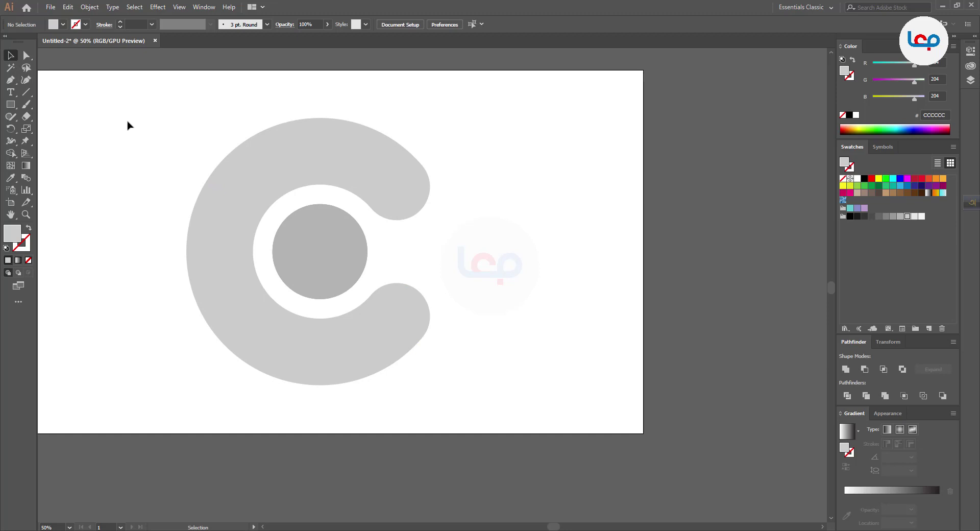
key("p")
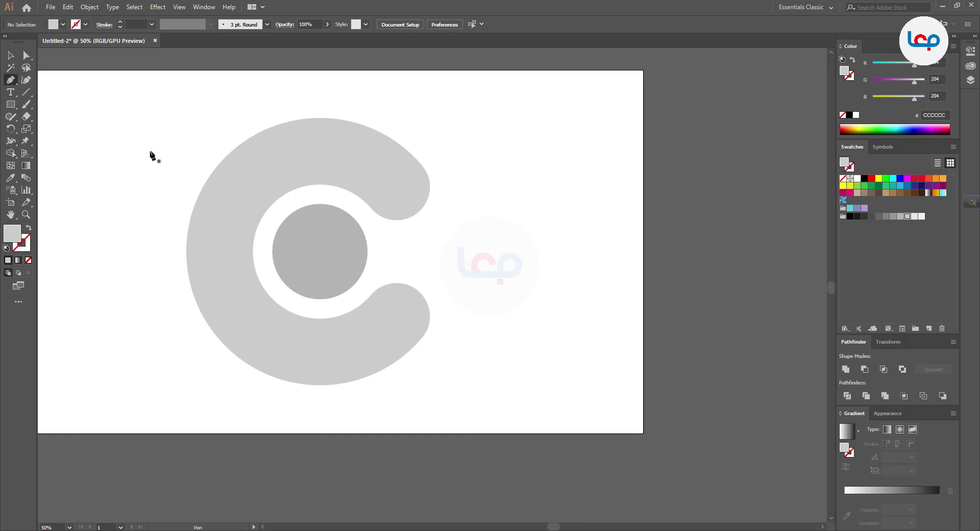
left_click(273, 203)
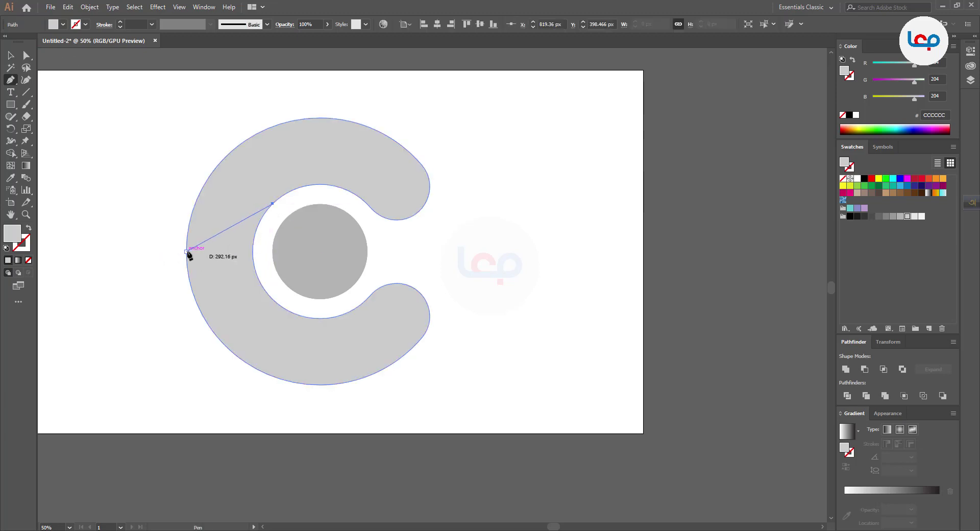
left_click_drag(186, 252, 148, 313)
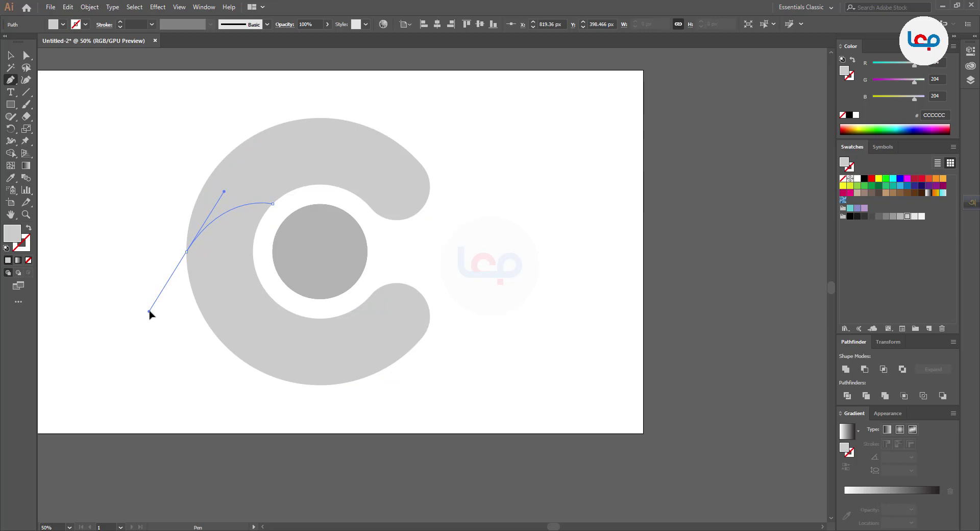
left_click_drag(149, 313, 149, 314)
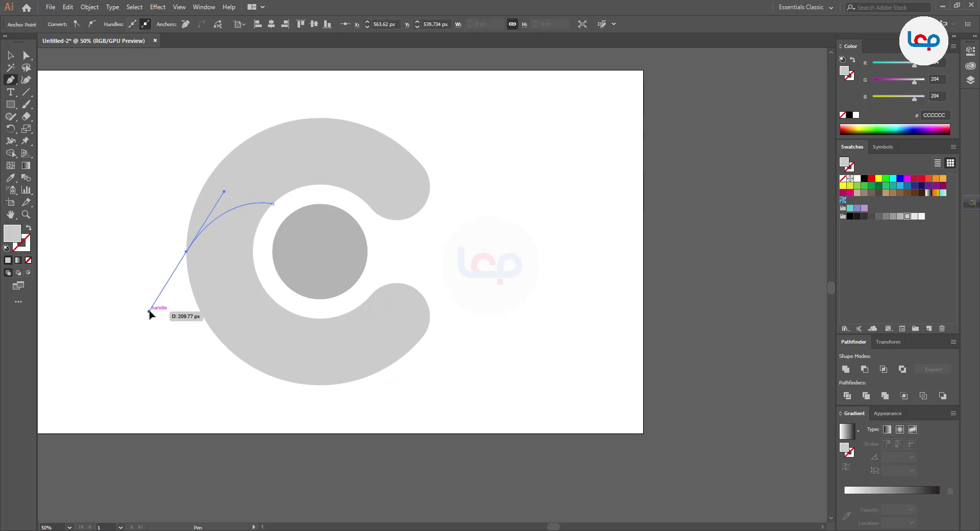
Curve the path back to the inner edge just below its start and close it as a crescent about 300 × 144 px
left_click(187, 252)
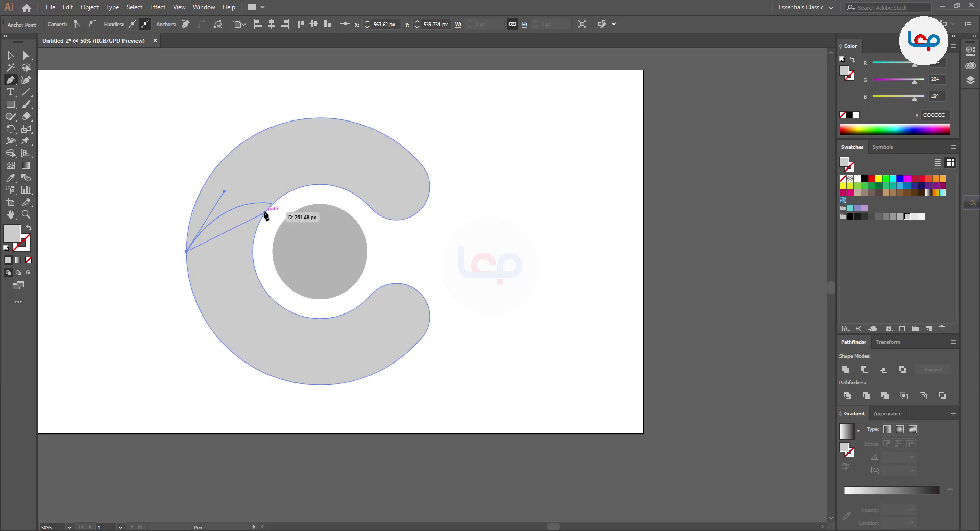
left_click_drag(265, 212, 152, 205)
scroll(152, 206, "up", 1)
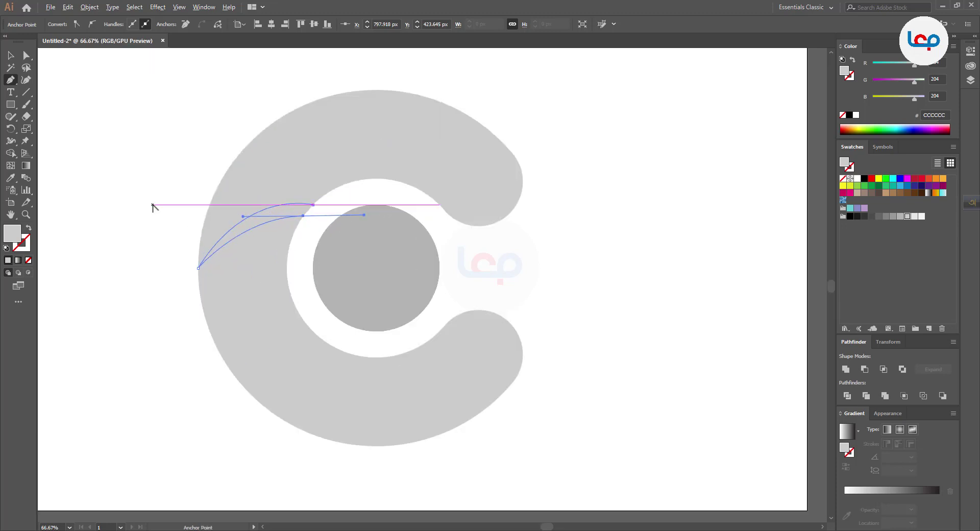
scroll(153, 206, "up", 1)
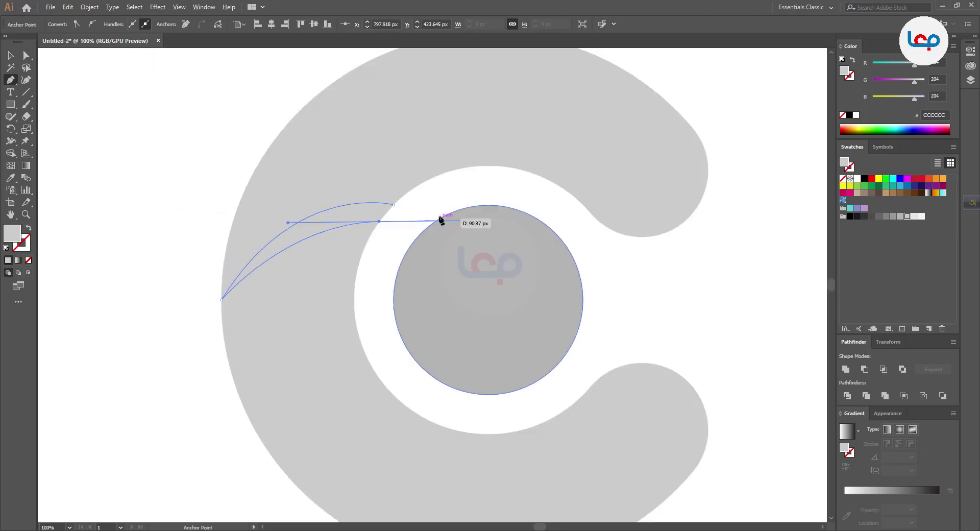
left_click(394, 205)
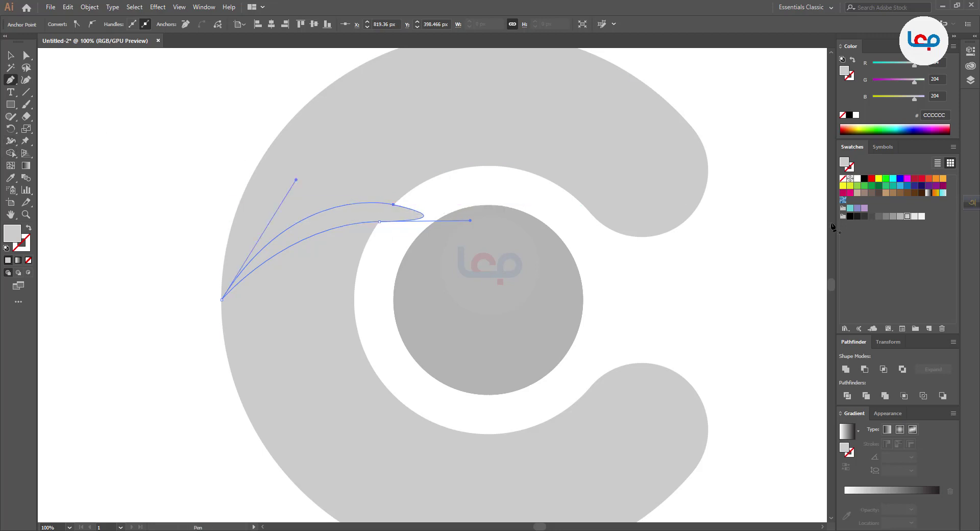
Fill the crescent with gray B3B3B3 and deselect it
left_click(900, 217)
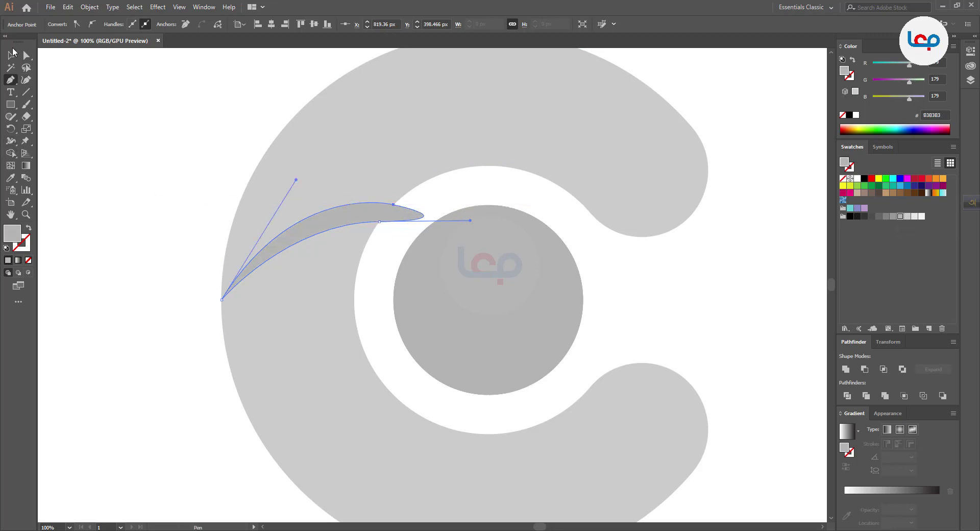
left_click(11, 55)
left_click(132, 142)
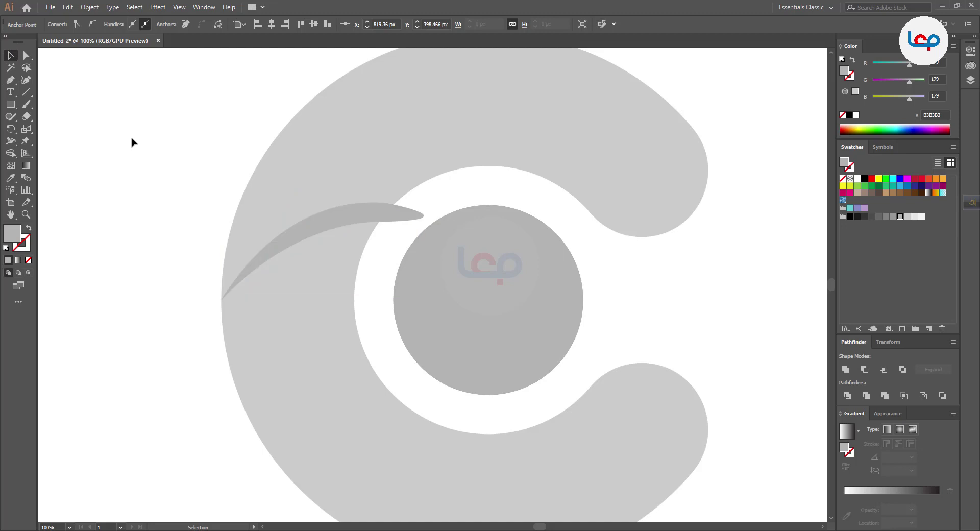
Refine the crescent's upper curve by adjusting its handle and moving its upper end anchor further up along the ring's inner edge
left_click(313, 216)
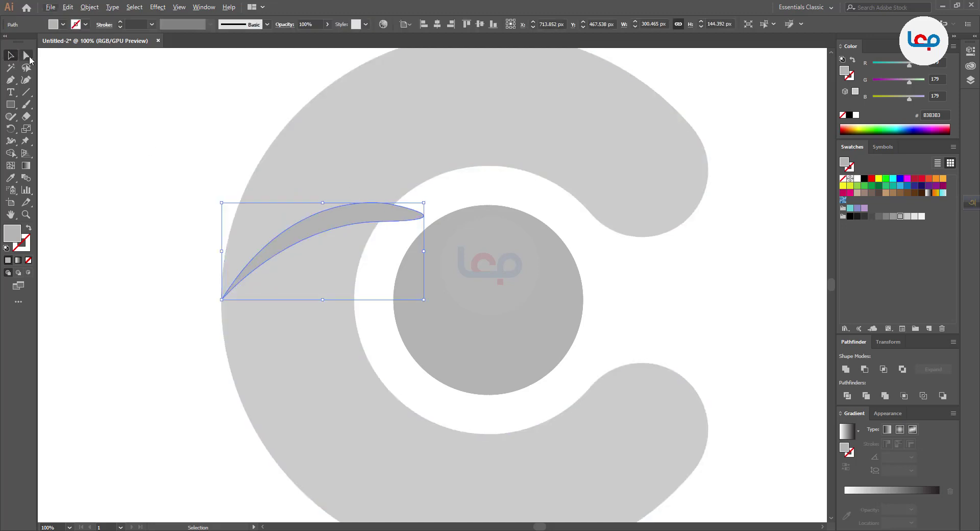
left_click(29, 58)
scroll(352, 203, "up", 2)
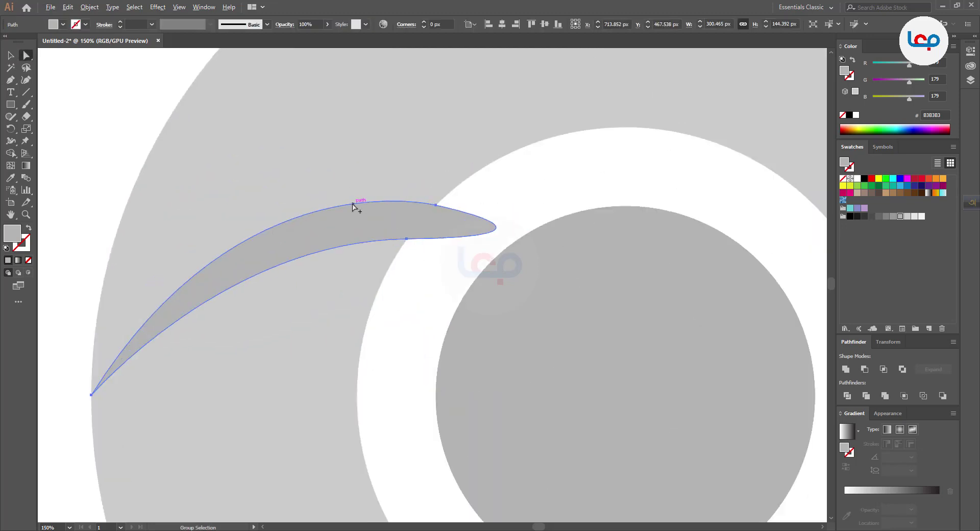
left_click(438, 206)
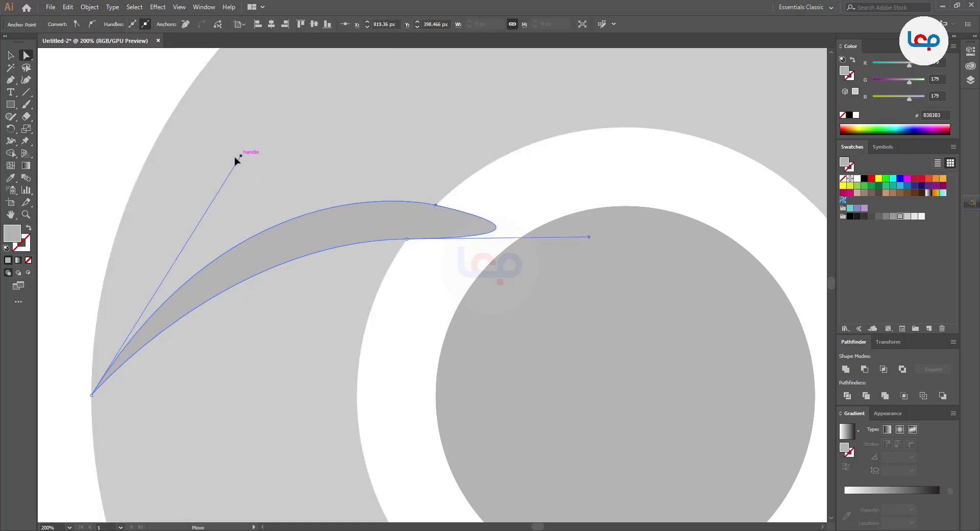
left_click_drag(235, 159, 218, 170)
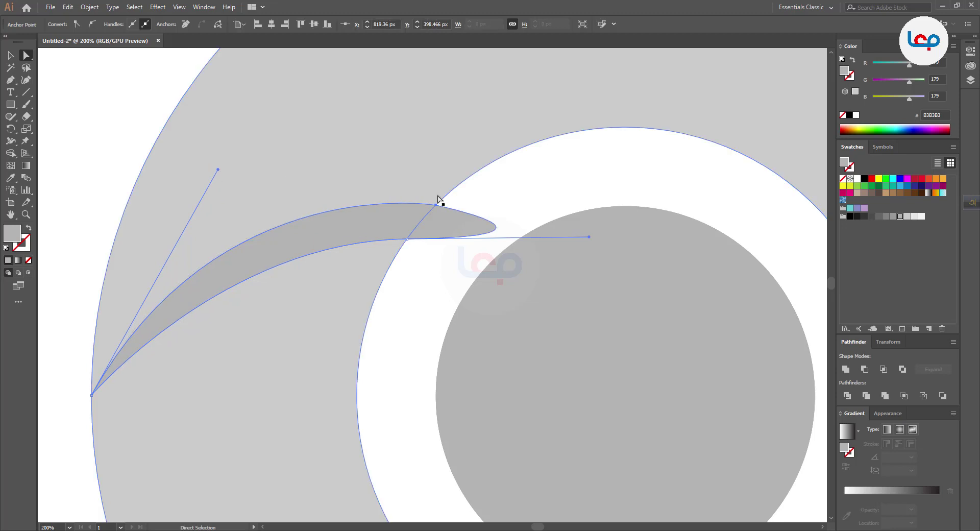
left_click_drag(435, 204, 458, 185)
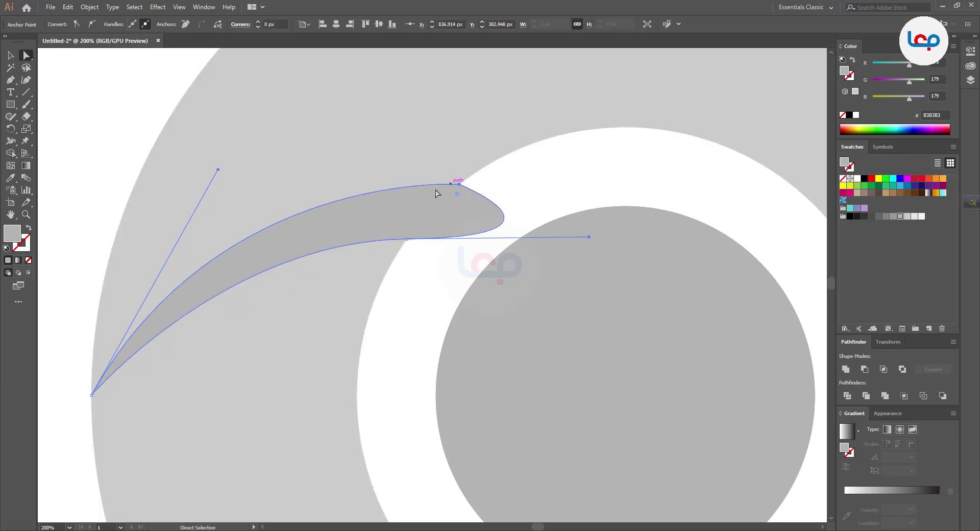
scroll(435, 192, "down", 4)
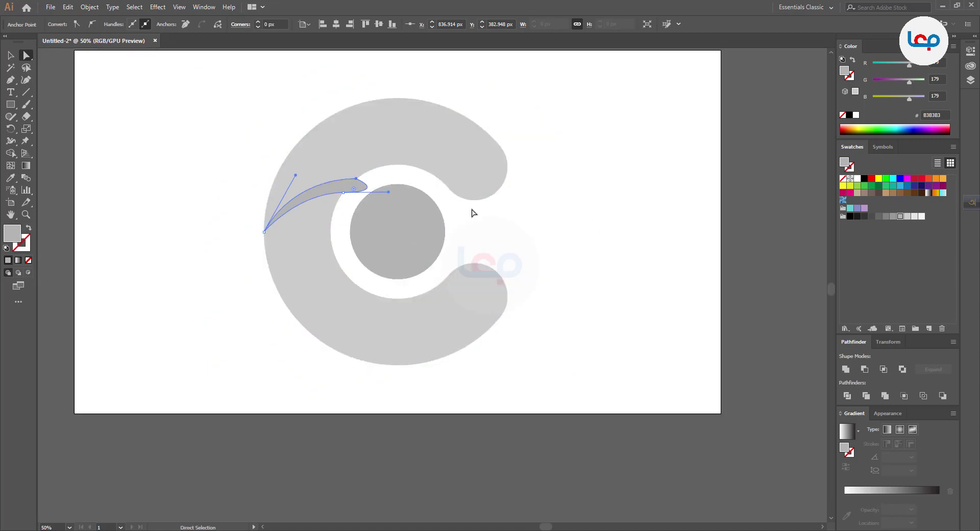
left_click(473, 213)
Examine the crescent's pointed tip where it meets the ring's outer edge
scroll(322, 185, "up", 1)
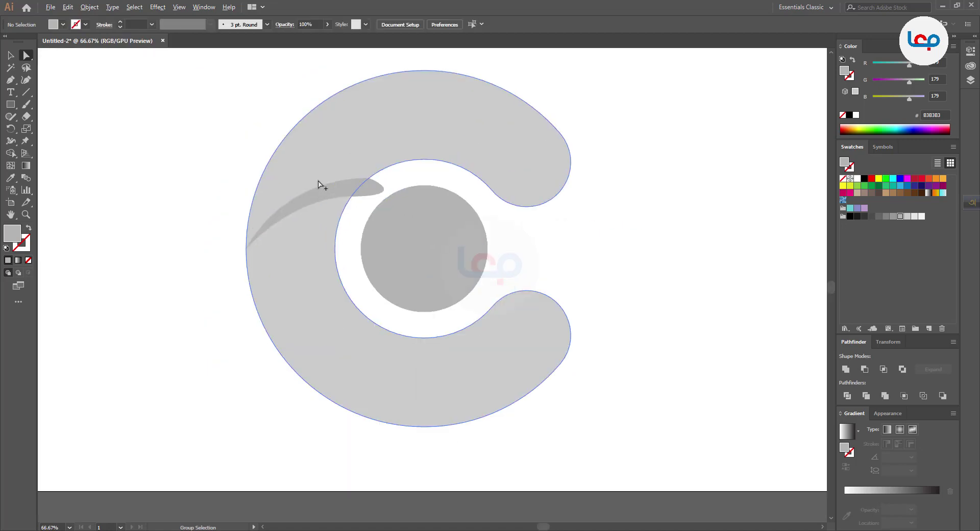
scroll(318, 184, "up", 1)
scroll(264, 224, "up", 8)
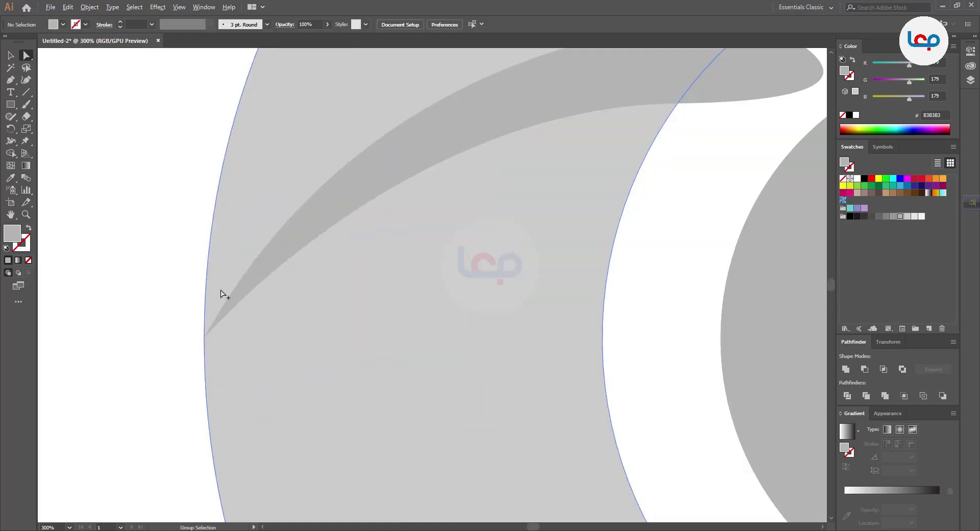
left_click(199, 334)
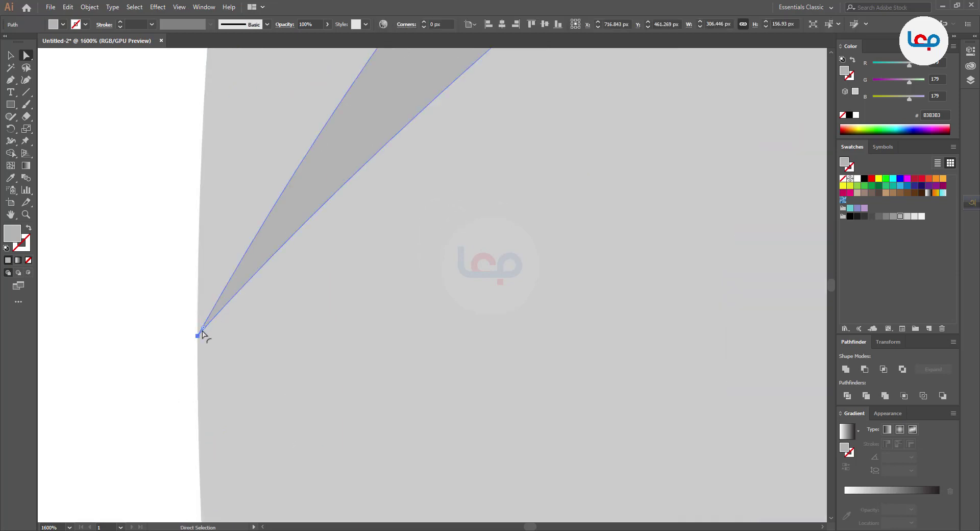
scroll(197, 333, "up", 3)
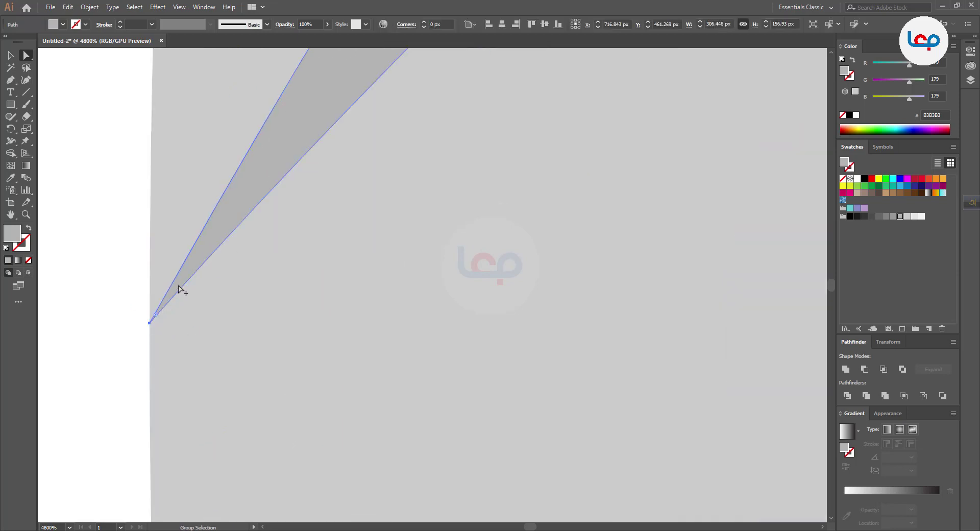
scroll(178, 289, "down", 11)
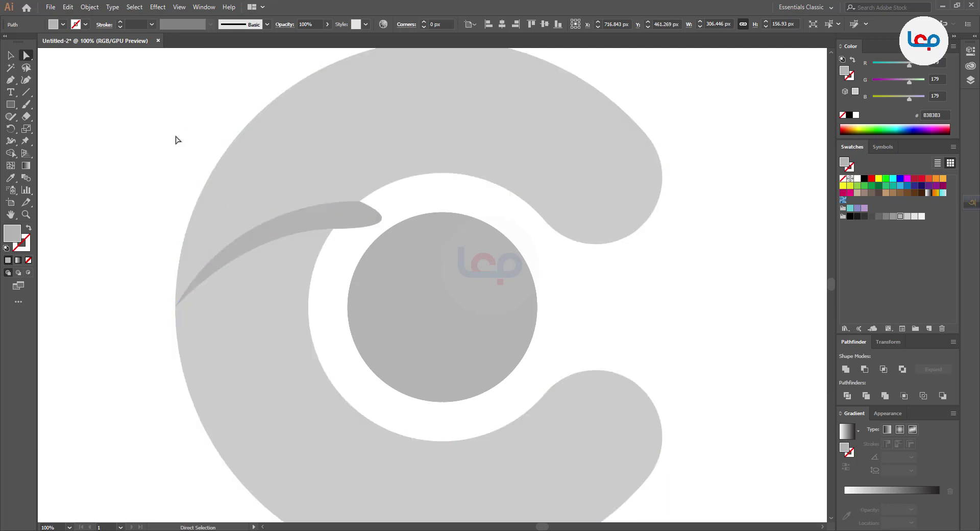
left_click(176, 140)
scroll(179, 139, "down", 1)
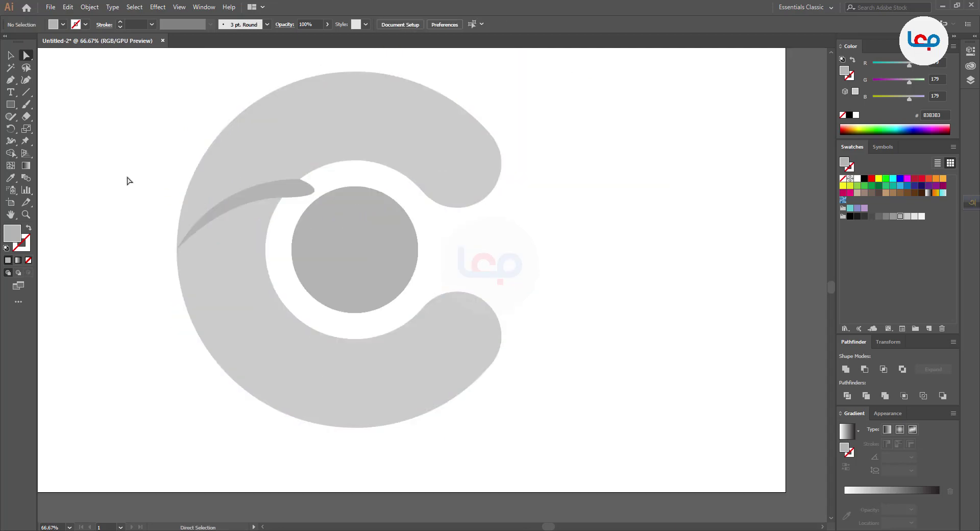
Select the C shape, crescent and inner disc, and remove the crescent's end overhanging the white gap with the Shape Builder tool
left_click_drag(164, 154, 259, 219)
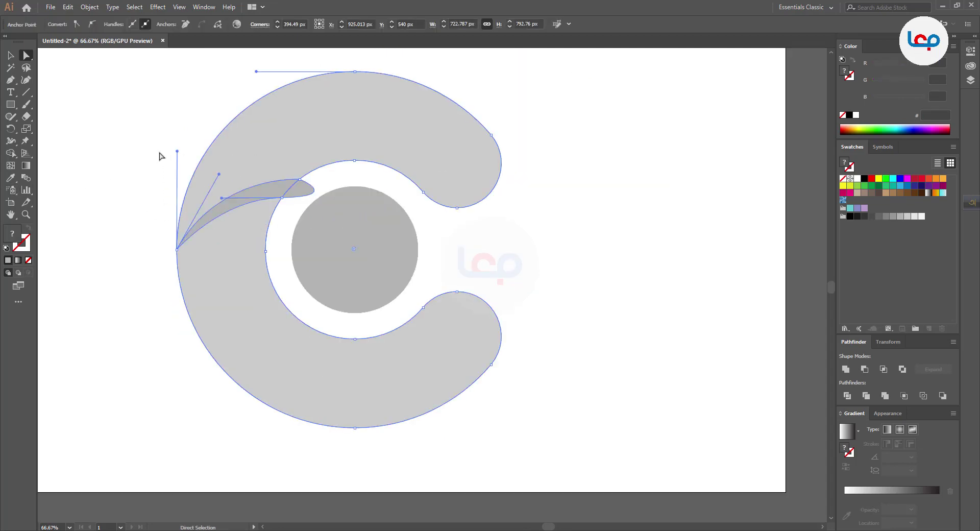
left_click(11, 57)
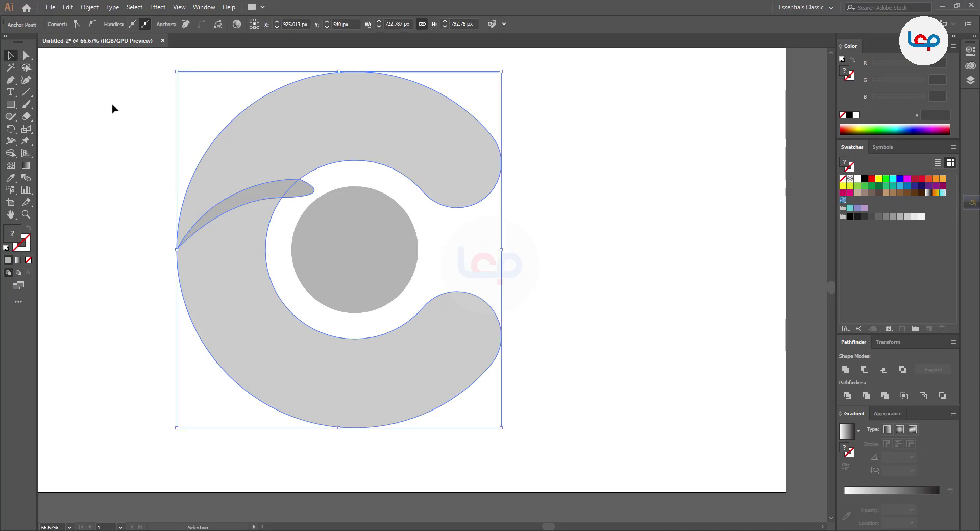
left_click(377, 272, "shift")
left_click(11, 153)
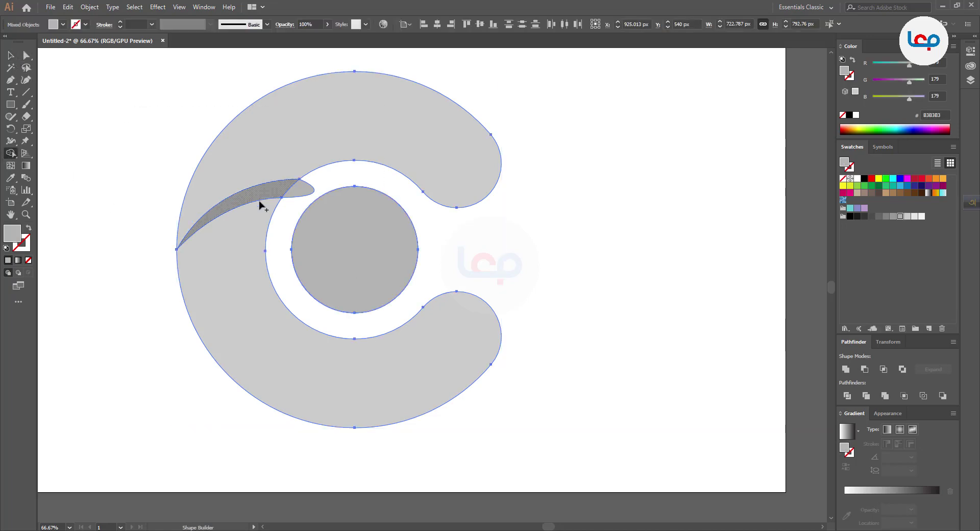
scroll(308, 190, "up", 2)
scroll(313, 189, "down", 2)
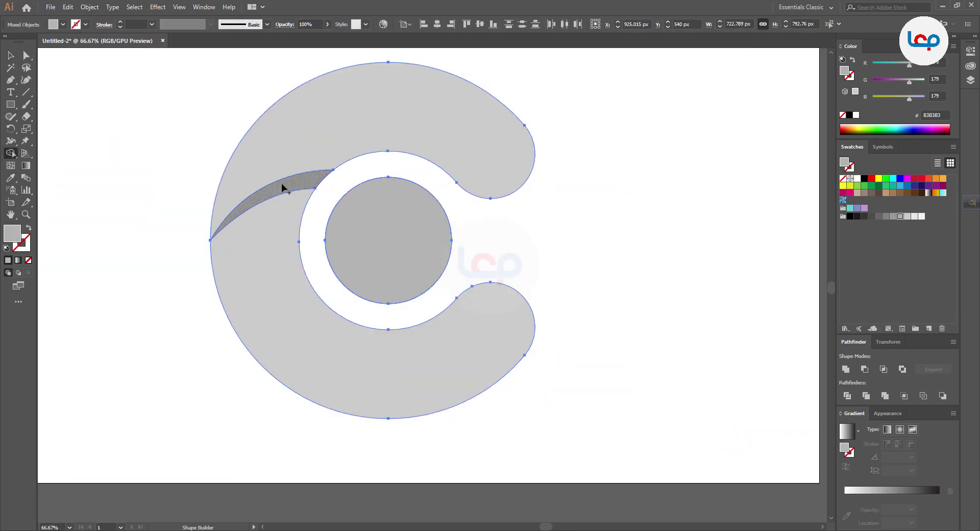
Divide the C shape into separate upper and lower sections along the crescent with the Shape Builder tool and deselect everything
left_click(287, 153)
left_click(273, 255)
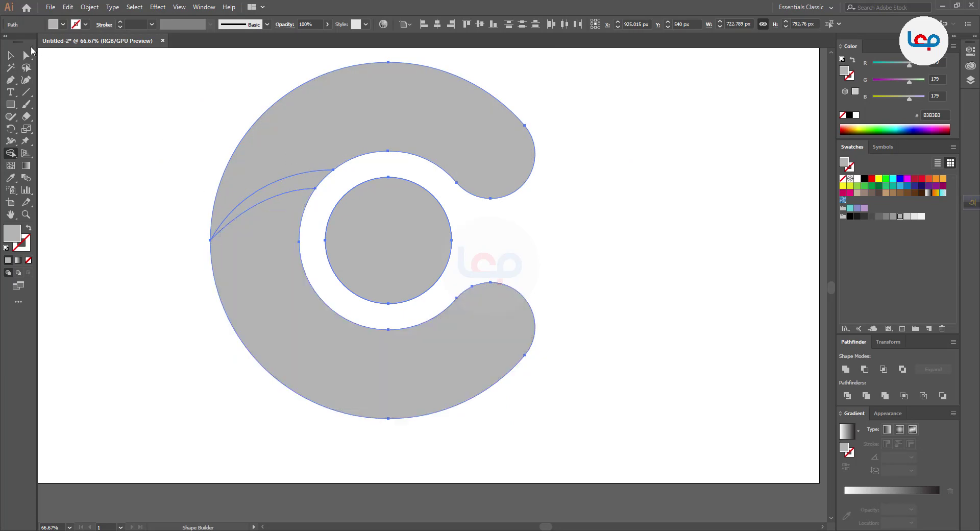
left_click(10, 55)
left_click(103, 144)
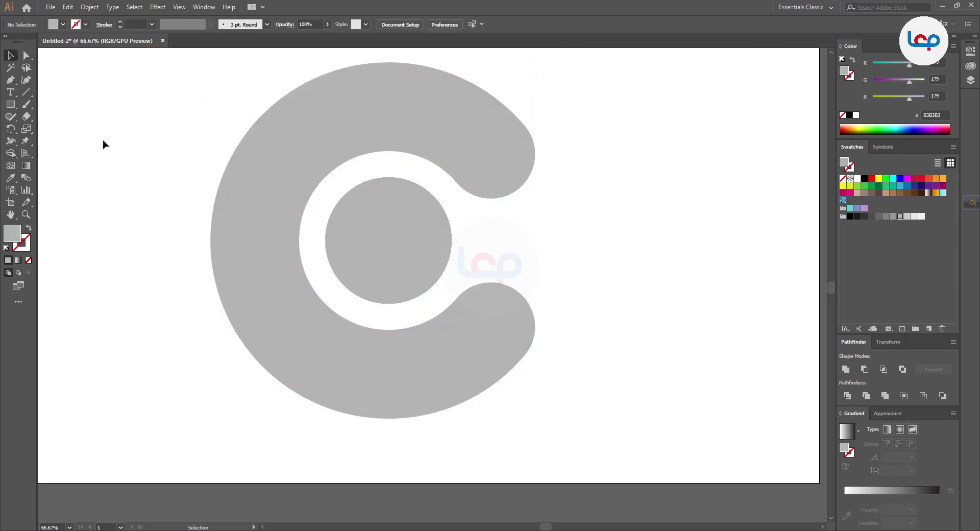
Fill the ring's upper and lower sections with light gray CCCCCC, leaving the crescent and inner disc darker
left_click(265, 203)
left_click(378, 154)
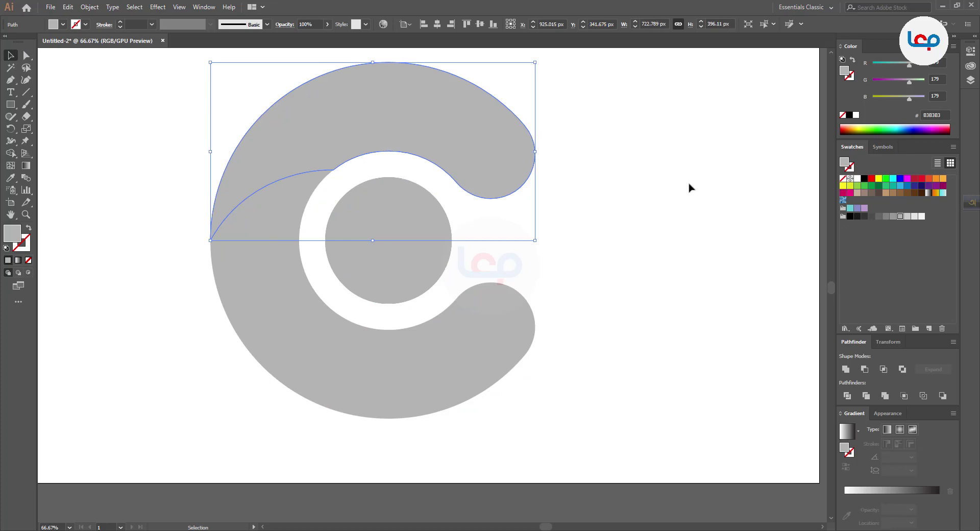
left_click(907, 217)
left_click(676, 221)
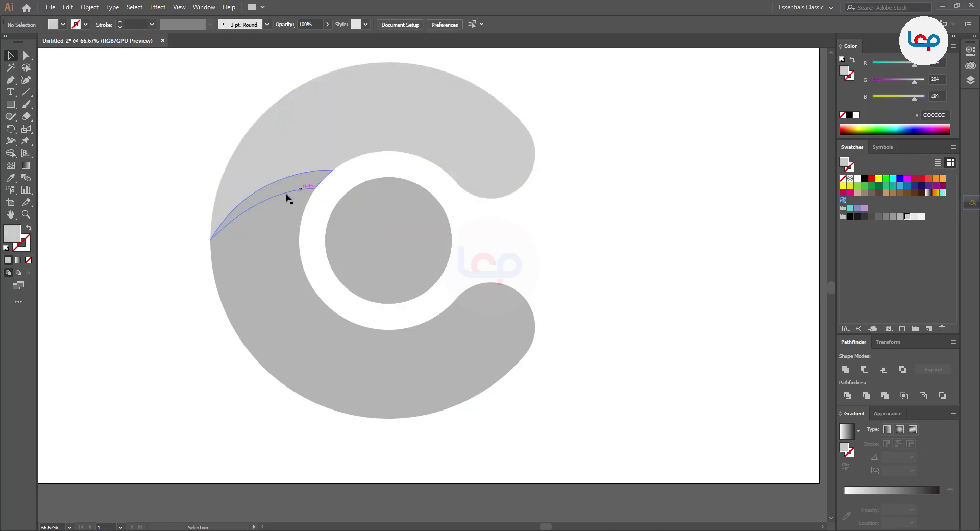
left_click(262, 223)
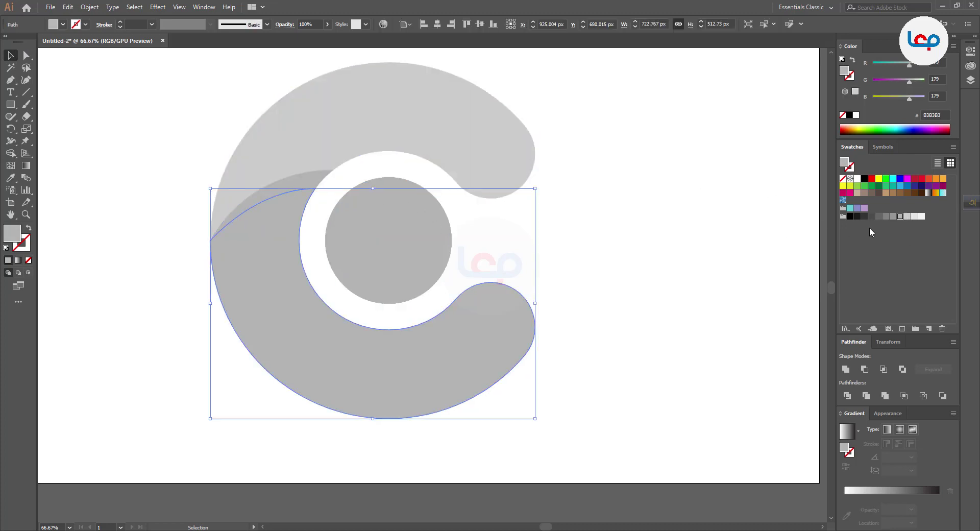
left_click(907, 217)
left_click(658, 230)
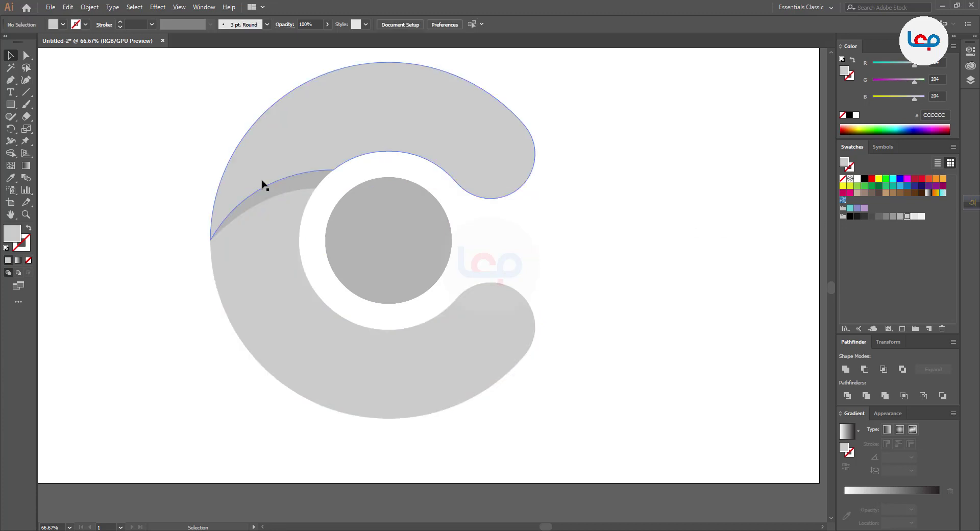
Draw a second crescent's two curved sides with the Pen tool, from the ring's lower-left inner edge to its lowest outer point and back
key("ctrl+minus")
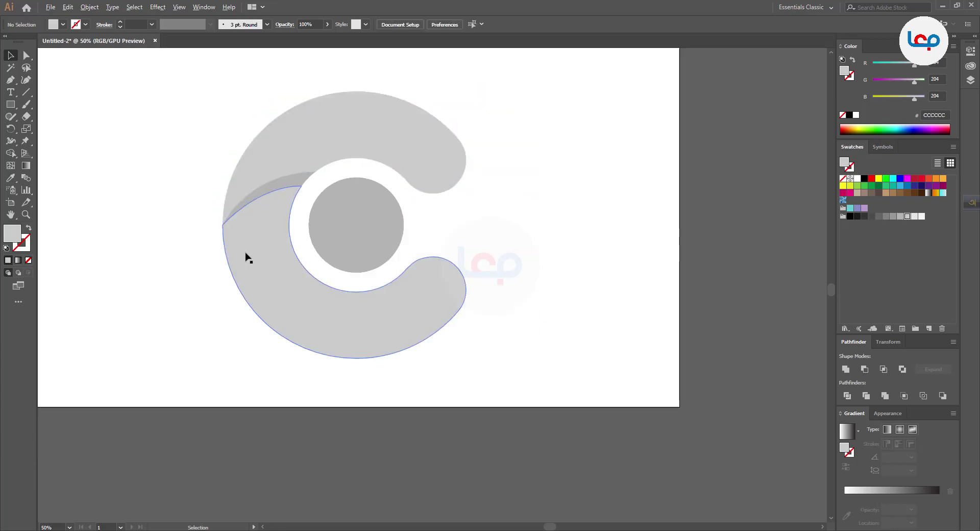
left_click(11, 80)
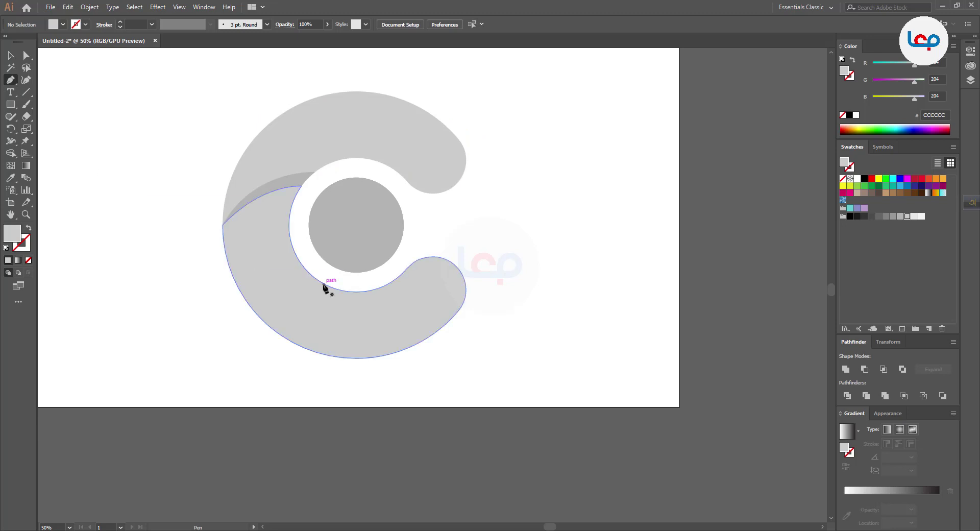
left_click(300, 261)
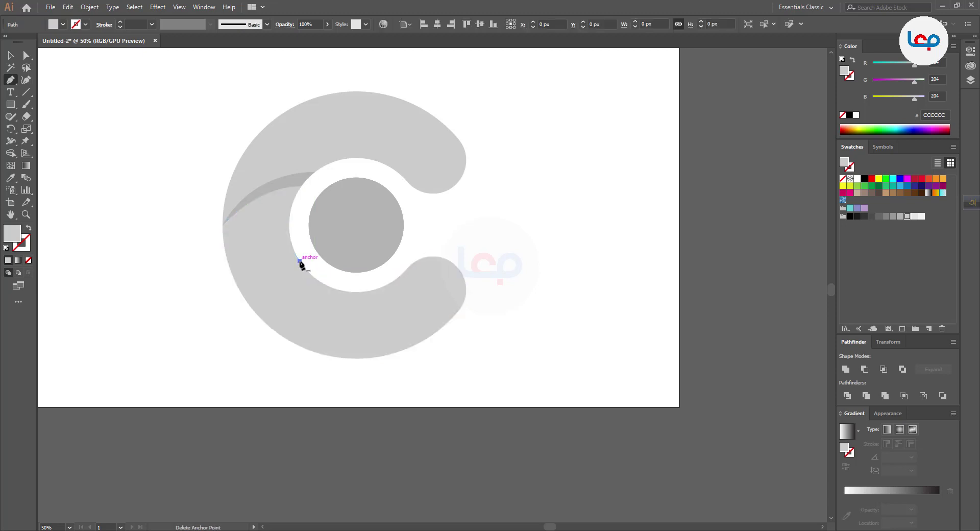
left_click(356, 358)
left_click_drag(366, 368, 421, 401)
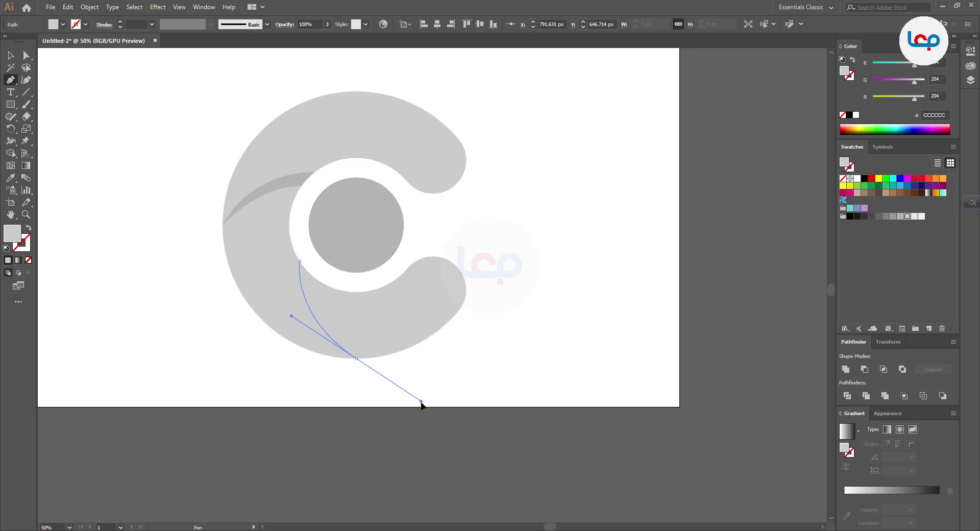
left_click(357, 358)
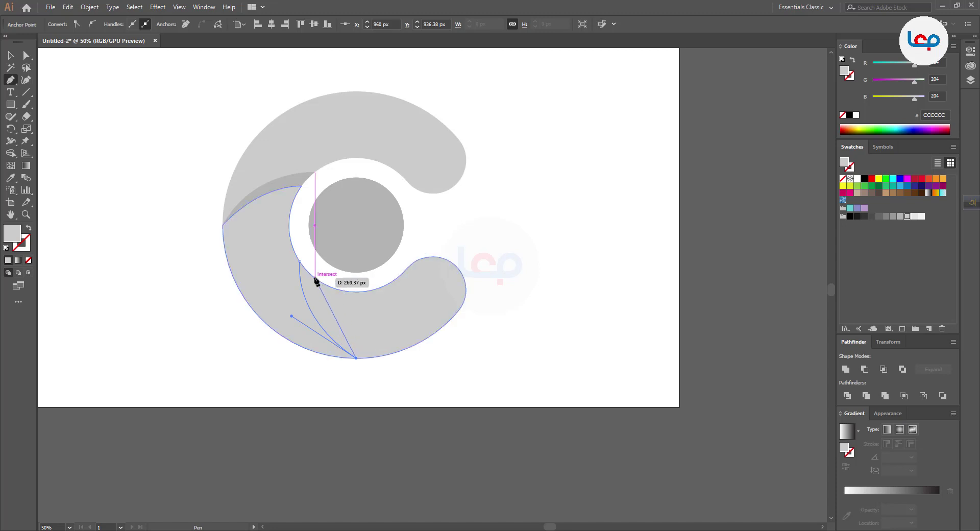
left_click_drag(315, 278, 319, 250)
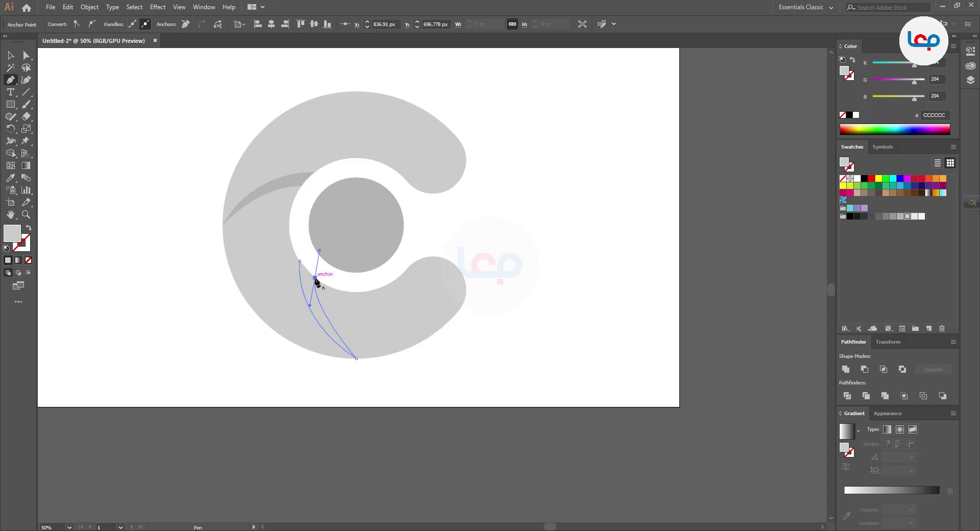
left_click(315, 278)
Close the second crescent's outline at its starting anchor through an extra corner overhanging the white gap
left_click(299, 262)
scroll(301, 263, "up", 5)
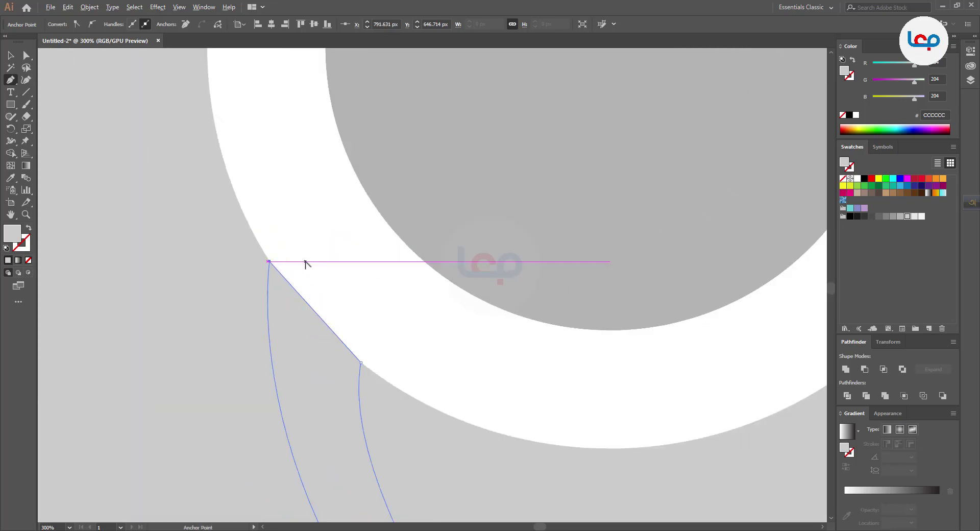
key("ctrl+z")
left_click(342, 278)
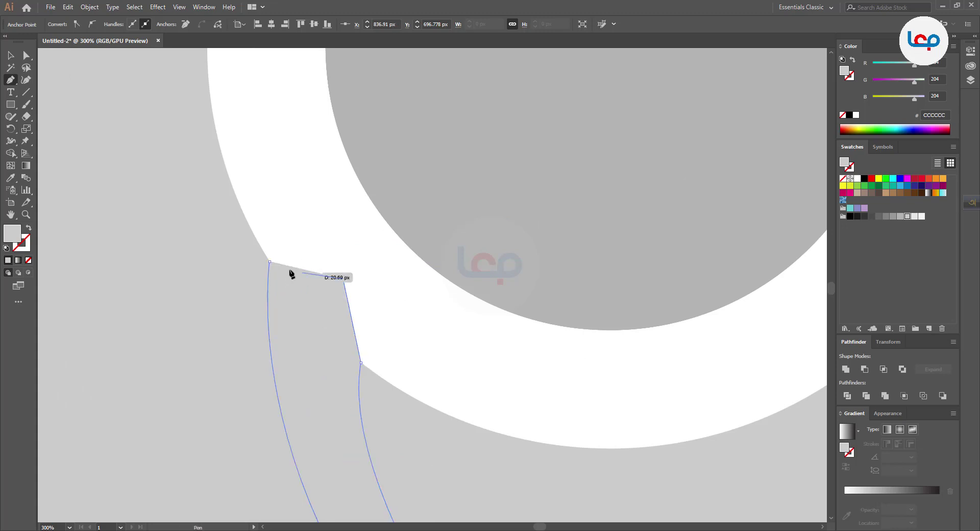
left_click(270, 262)
Narrow the second crescent by moving its right upper anchor up and to the left along the ring's inner edge
left_click(26, 55)
scroll(295, 193, "down", 5)
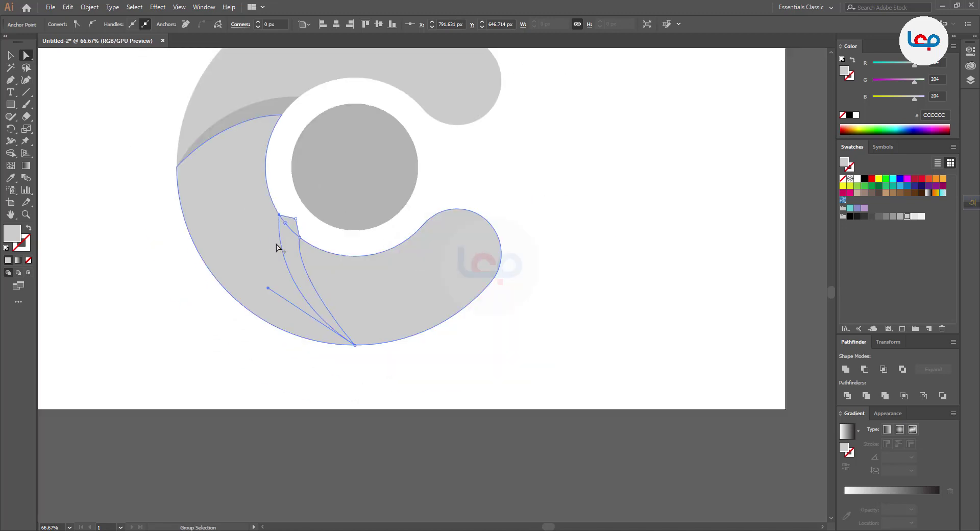
left_click(283, 230)
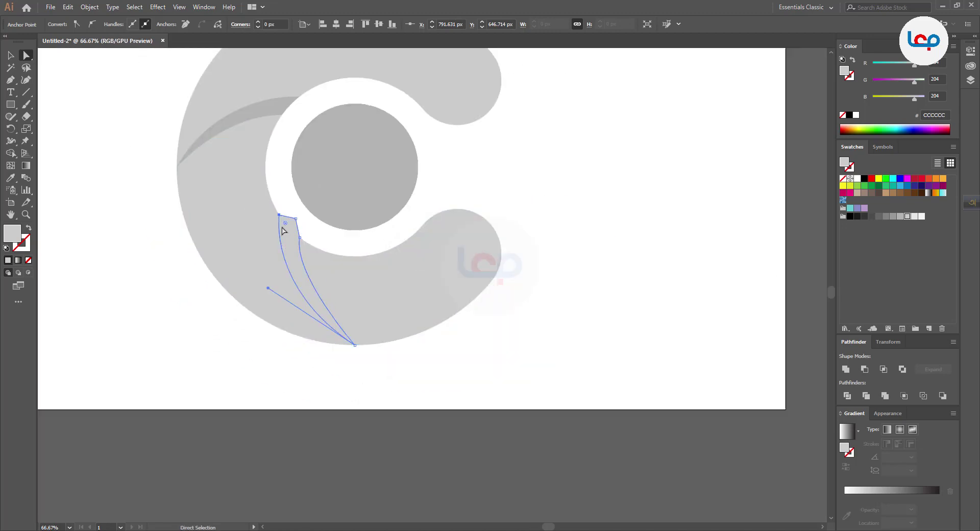
scroll(288, 236, "up", 4)
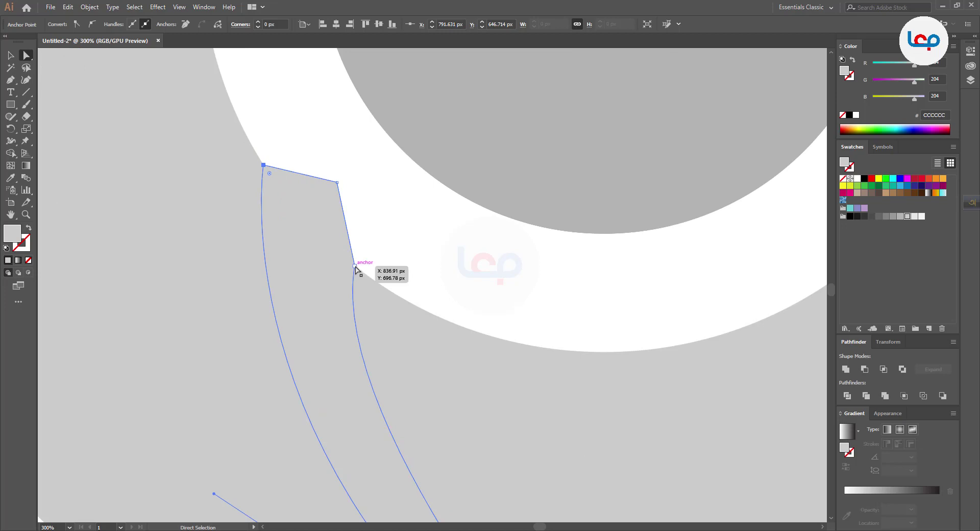
left_click_drag(355, 266, 324, 254)
scroll(340, 255, "up", 4)
scroll(312, 236, "down", 4)
scroll(310, 233, "down", 3)
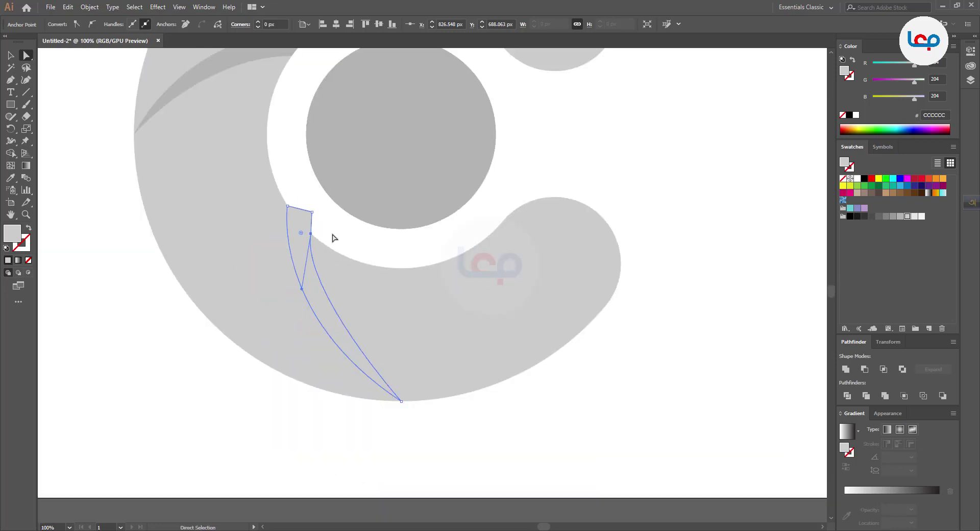
scroll(316, 230, "down", 1)
Reshape both sides of the second crescent by adjusting their curve handles so it tapers smoothly toward its bottom tip
scroll(309, 210, "up", 3)
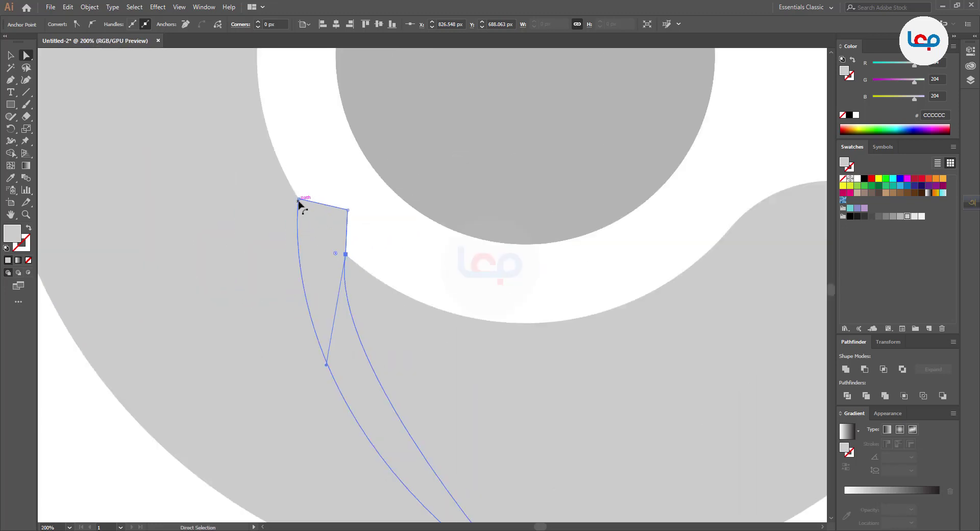
left_click(299, 200)
scroll(312, 307, "down", 2)
scroll(309, 316, "up", 2)
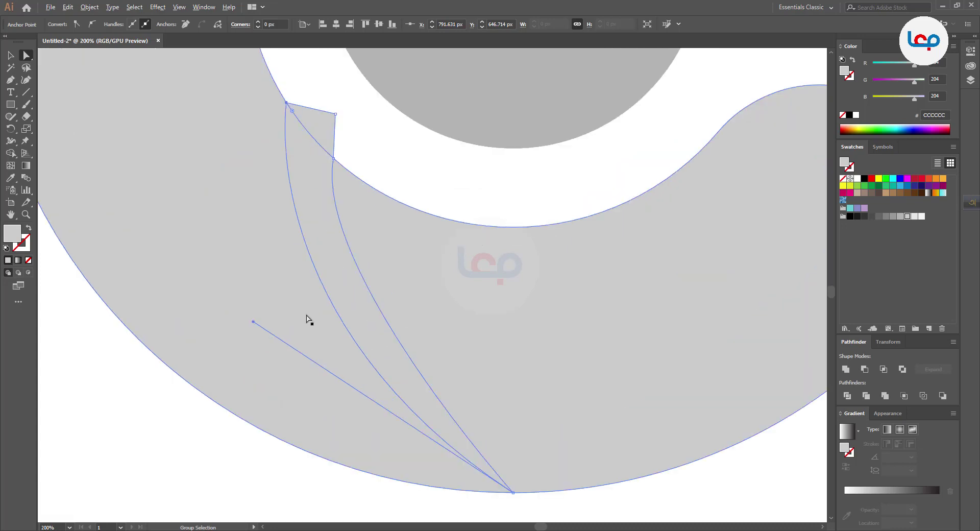
left_click_drag(254, 327, 254, 284)
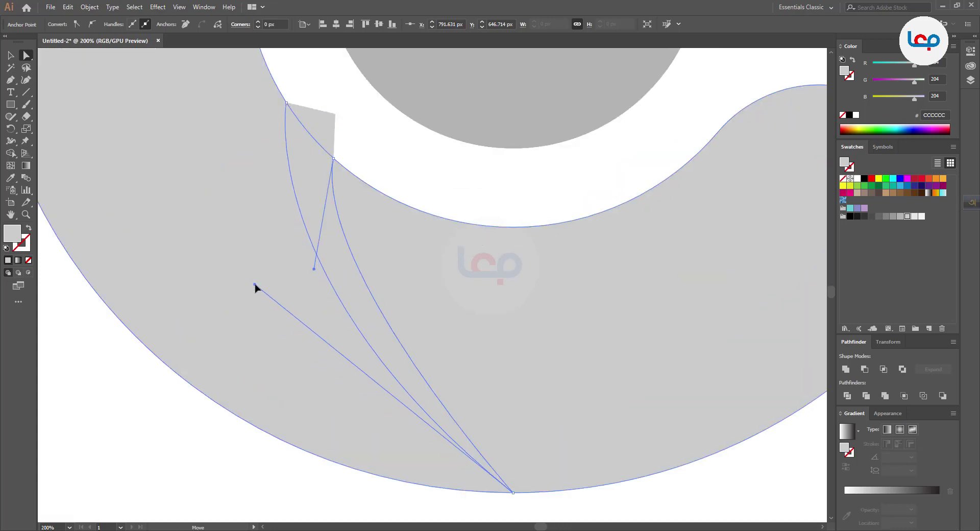
left_click(334, 159)
left_click_drag(318, 271, 317, 349)
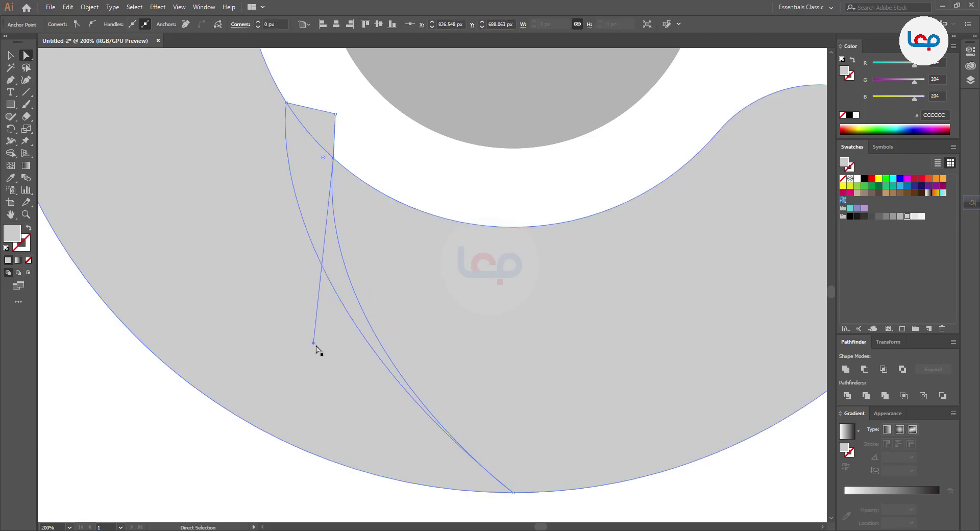
left_click(286, 113)
left_click_drag(255, 285, 248, 318)
Select the second crescent with the lower ring section, remove the end overhanging the white gap with the Shape Builder tool, and deselect
scroll(324, 192, "down", 5)
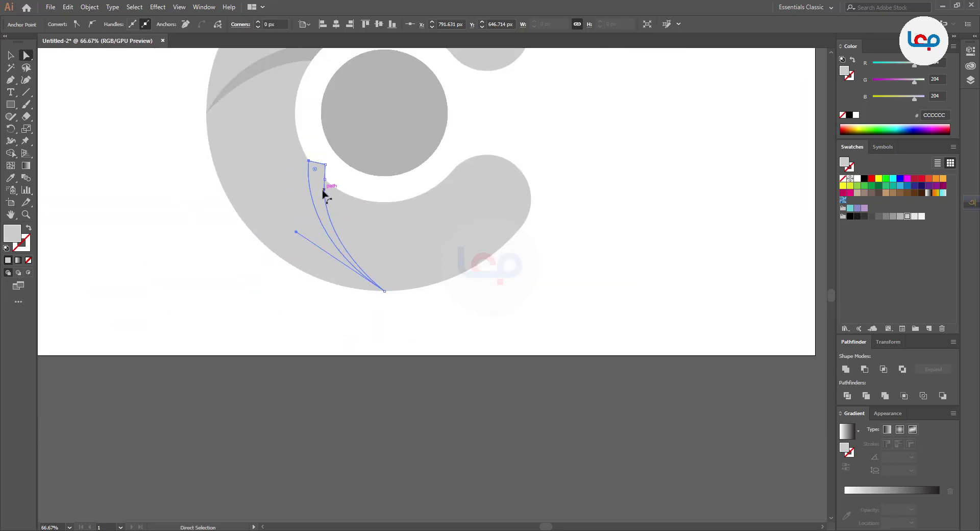
scroll(326, 204, "up", 2)
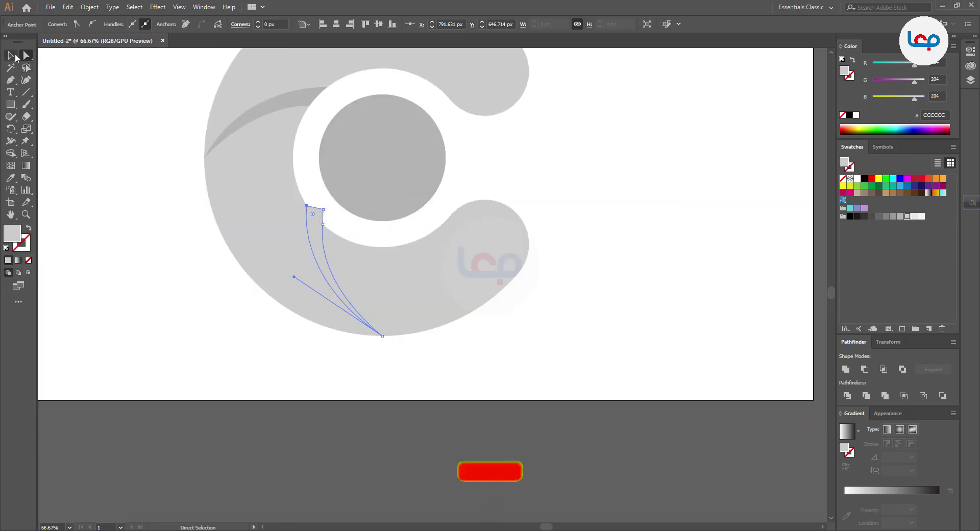
left_click(10, 55)
left_click(205, 265)
left_click_drag(193, 259, 361, 286)
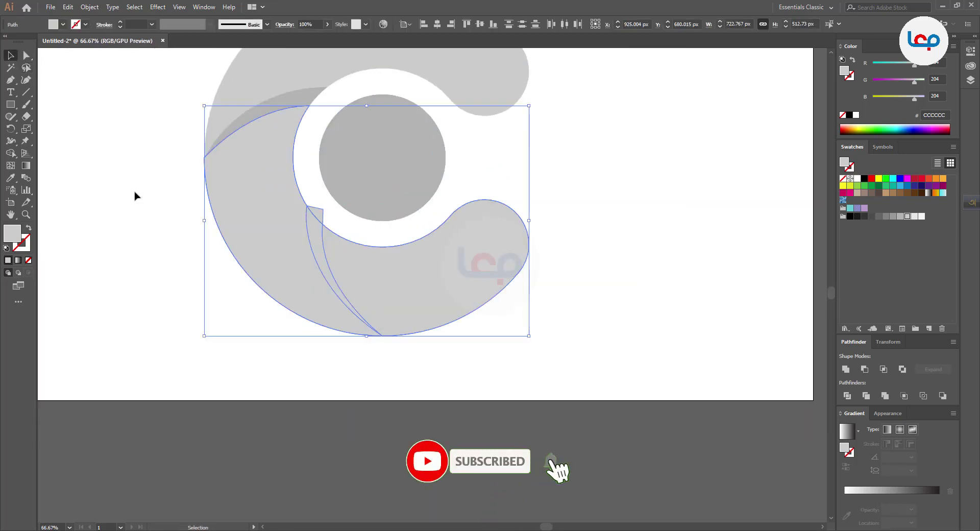
left_click(10, 153)
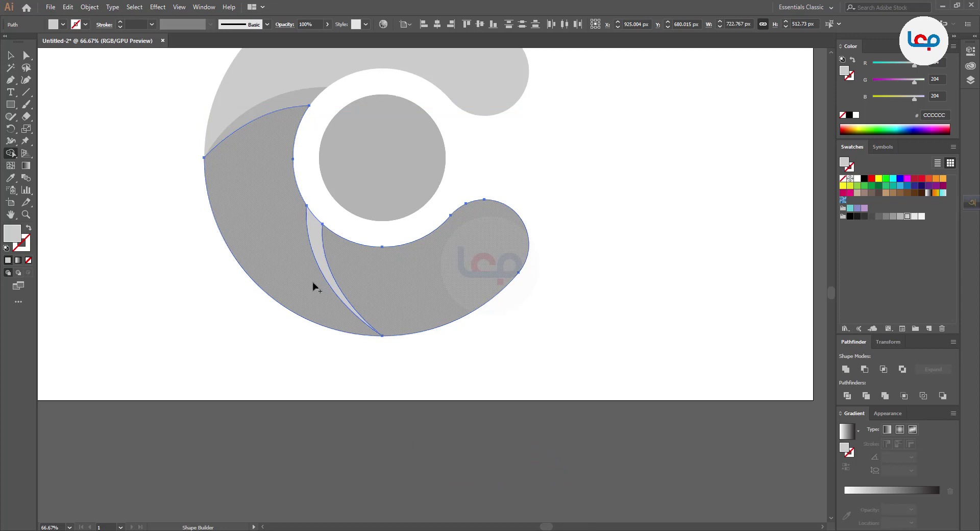
left_click(28, 56)
left_click(145, 194)
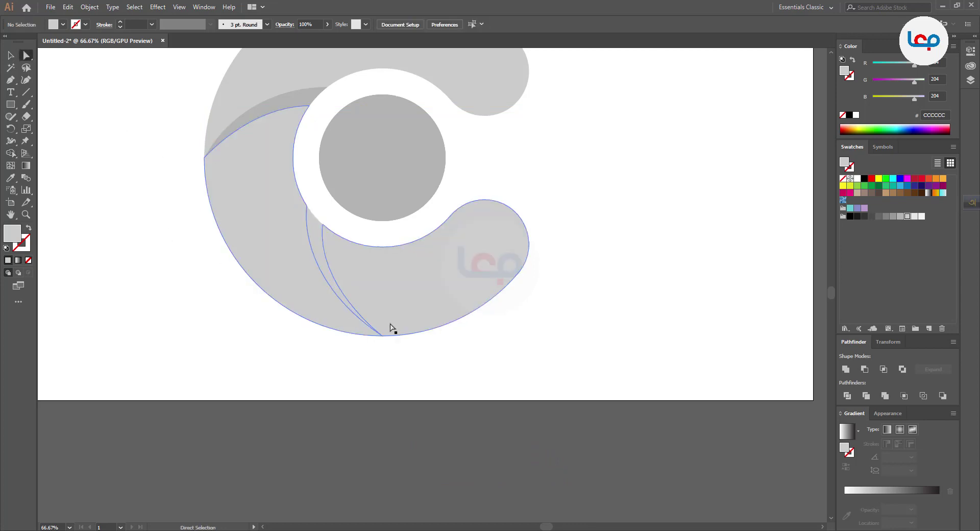
Try to shift the second crescent's bottom tip slightly to the right along the ring's outer edge
left_click(382, 336)
scroll(384, 339, "up", 8)
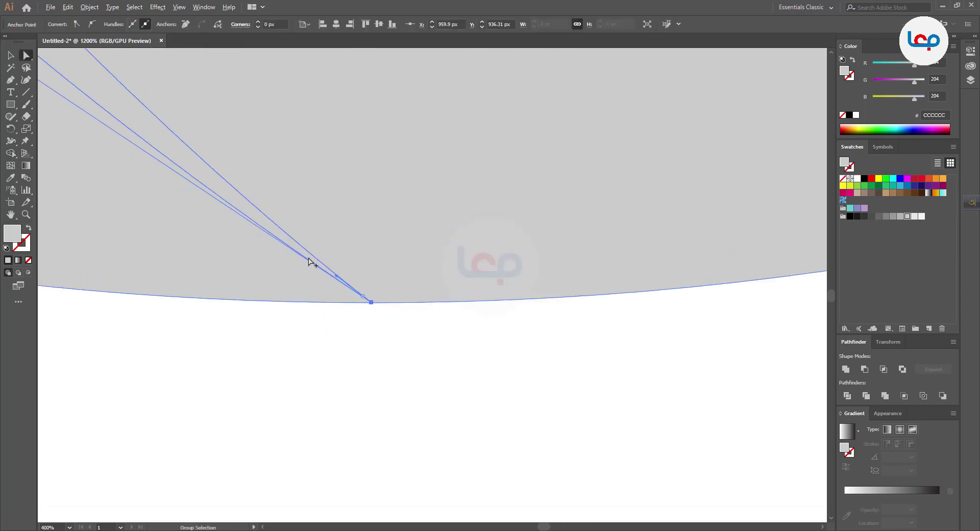
left_click_drag(373, 302, 375, 305)
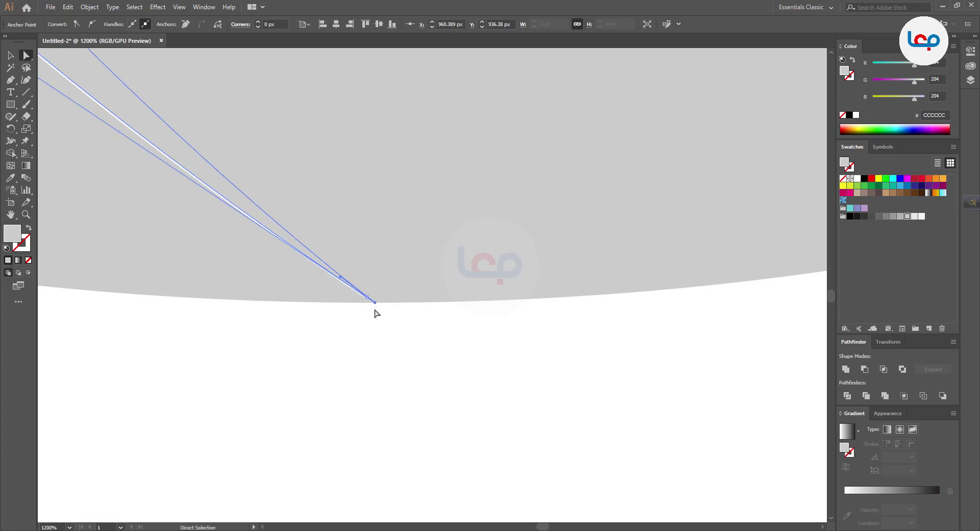
key("ctrl+z")
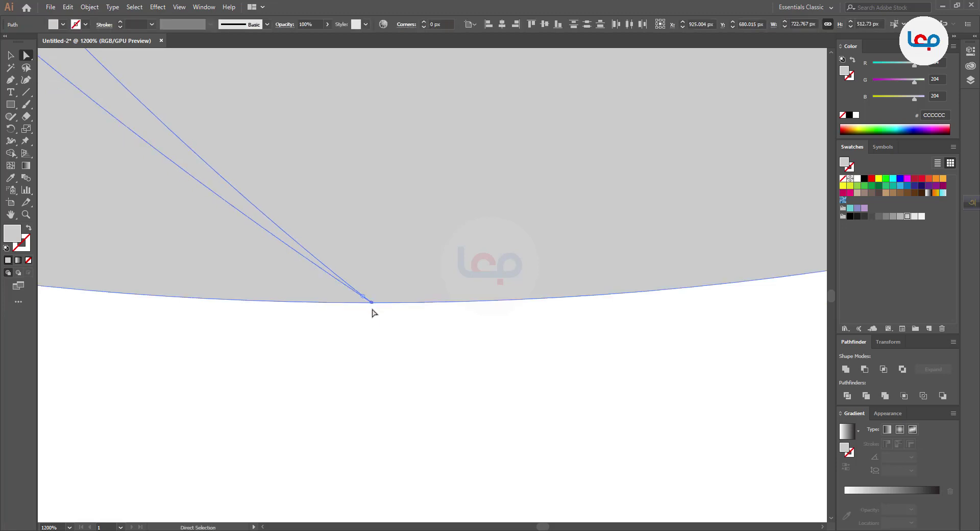
Move the second crescent's bottom tip anchor slightly down at the ring's outer edge, to about Y 936.7 px
left_click(373, 309)
left_click_drag(372, 305, 371, 318)
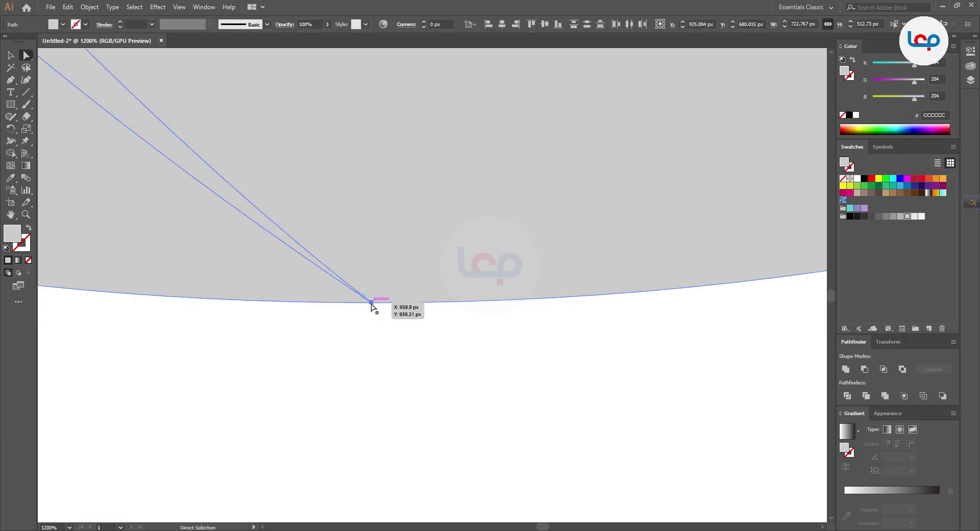
scroll(372, 319, "up", 2)
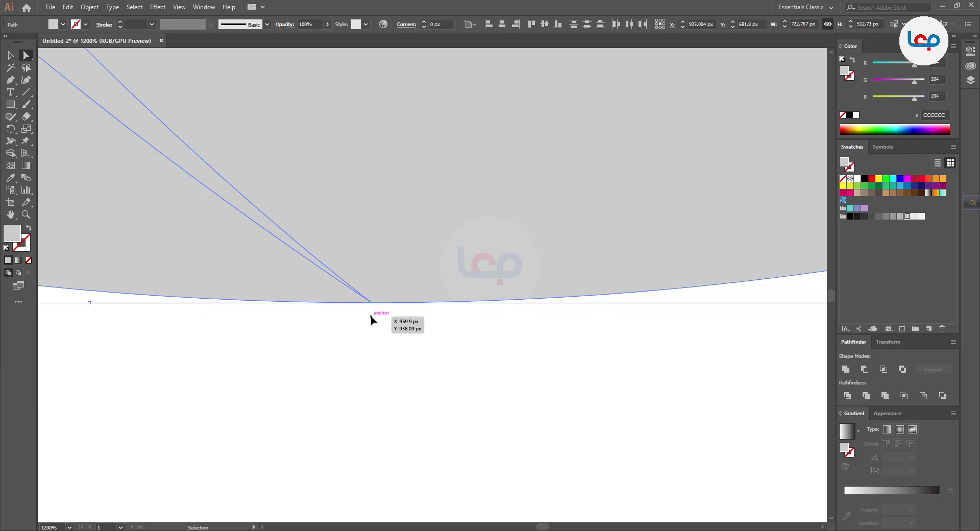
left_click(372, 320)
scroll(371, 309, "down", 2)
left_click_drag(371, 304, 371, 306)
scroll(384, 312, "down", 6)
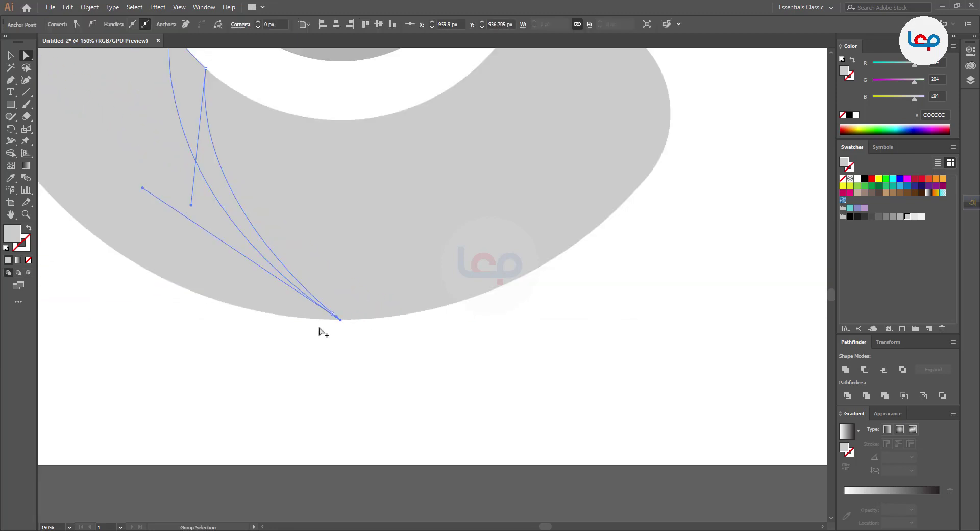
scroll(326, 333, "down", 3)
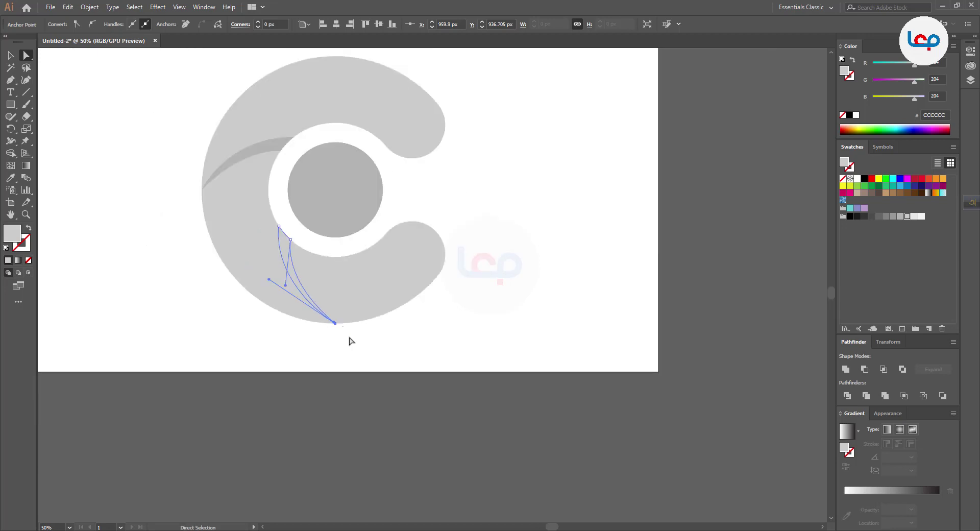
Select all the logo shapes and remove the second crescent's tiny overhang beyond the ring's bottom edge with the Shape Builder tool
left_click_drag(351, 341, 239, 280)
left_click(10, 55)
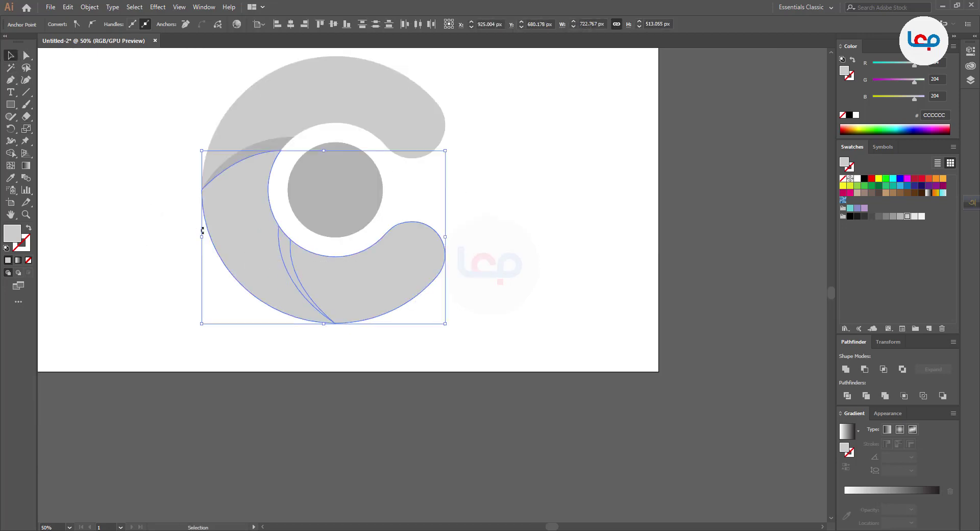
left_click_drag(170, 122, 339, 327)
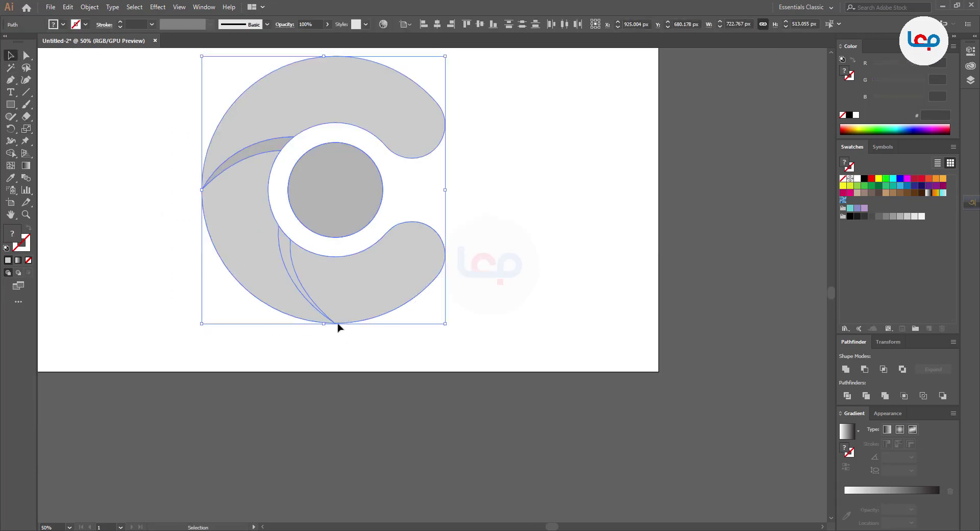
left_click(10, 154)
scroll(334, 323, "up", 8)
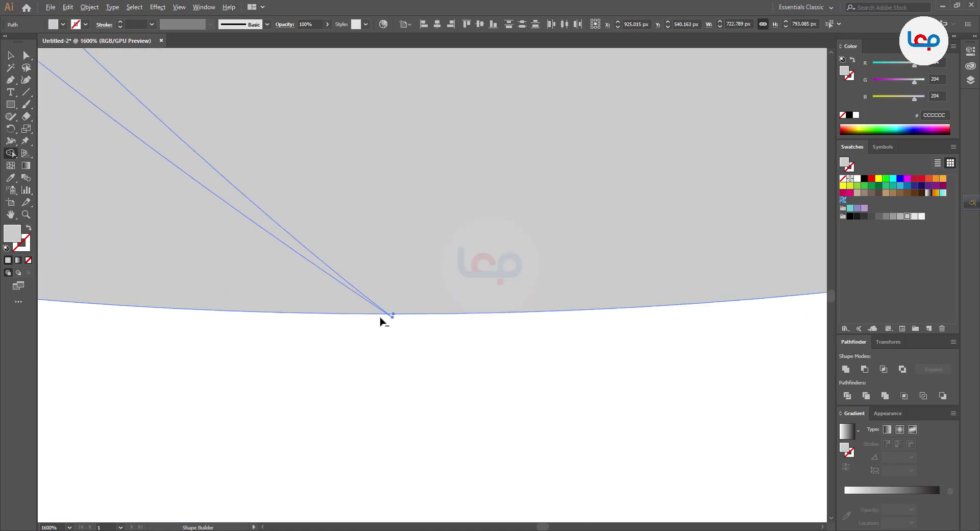
scroll(381, 319, "up", 4)
mouse_move(386, 317)
left_mouse_down()
mouse_move(396, 328)
mouse_move(379, 345)
left_mouse_up()
scroll(382, 344, "down", 4)
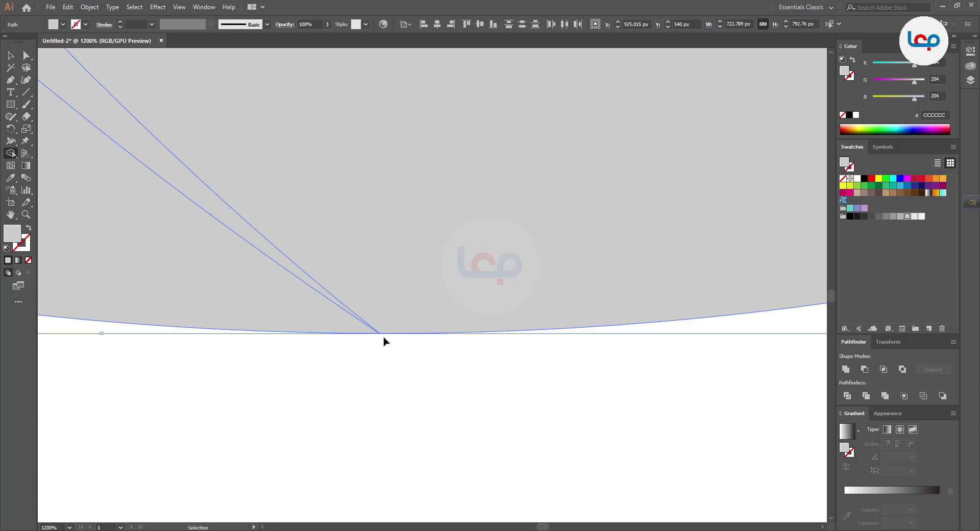
scroll(383, 340, "down", 5)
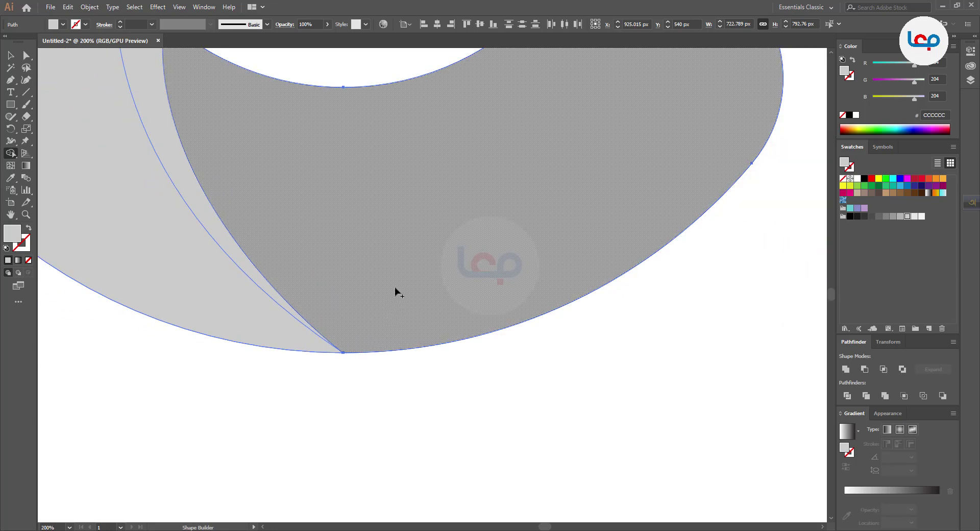
scroll(243, 258, "down", 4)
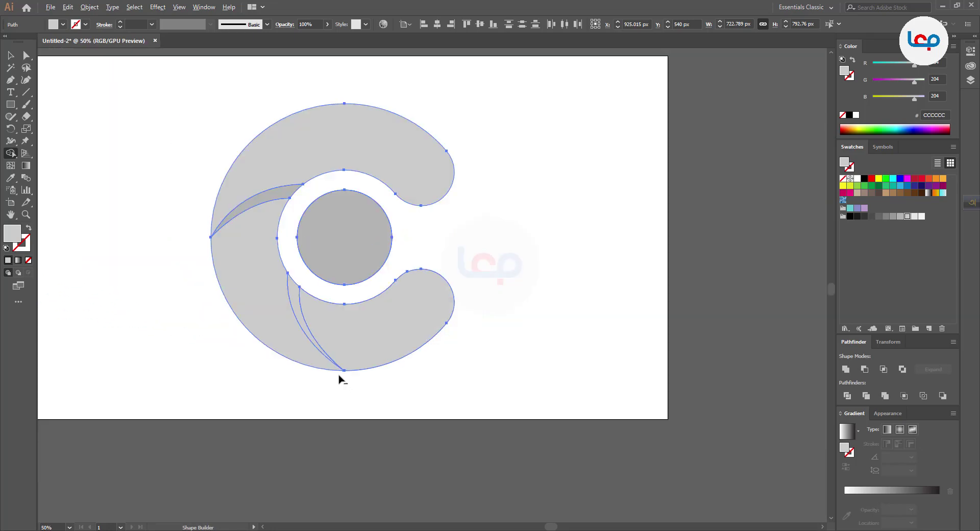
Apply the light gray CCCCCC fill to the upper crescent and the inner disc with the Shape Builder tool, and deselect
left_click(256, 203)
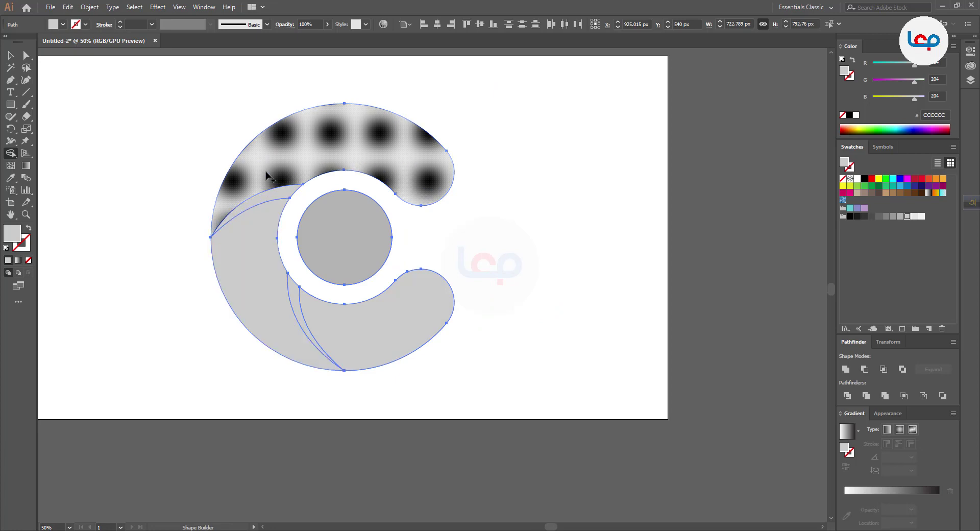
left_click(364, 207)
left_click(10, 55)
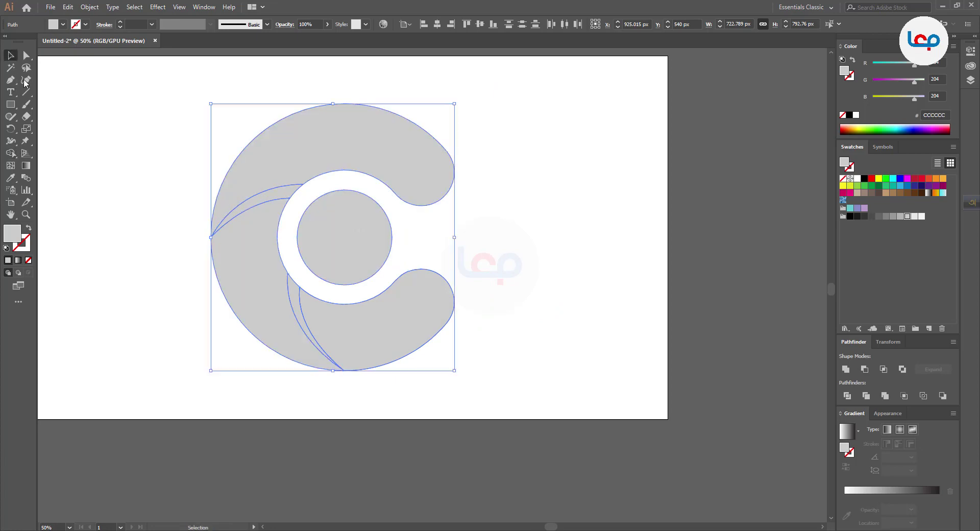
left_click(210, 289)
Select both crescents, fill them with the darker gray 999999, and deselect
left_click(258, 244)
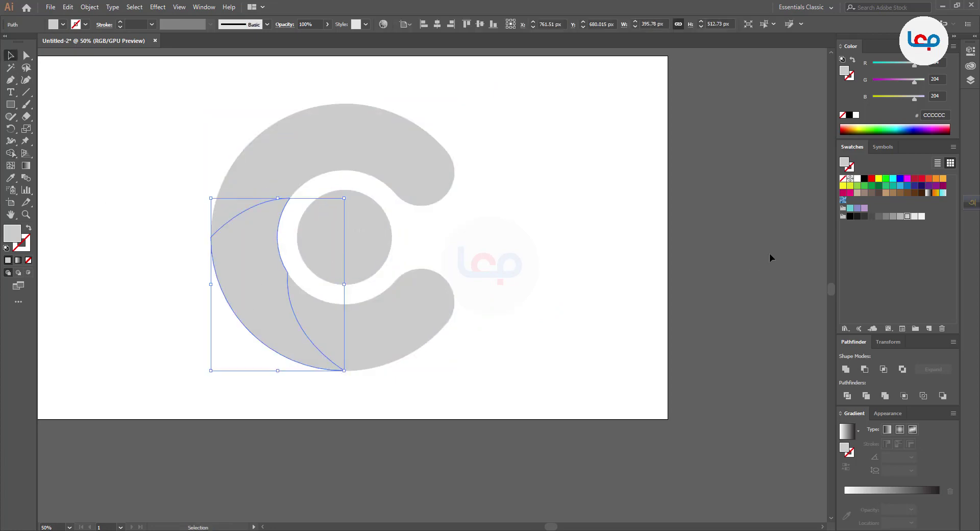
left_click(251, 204)
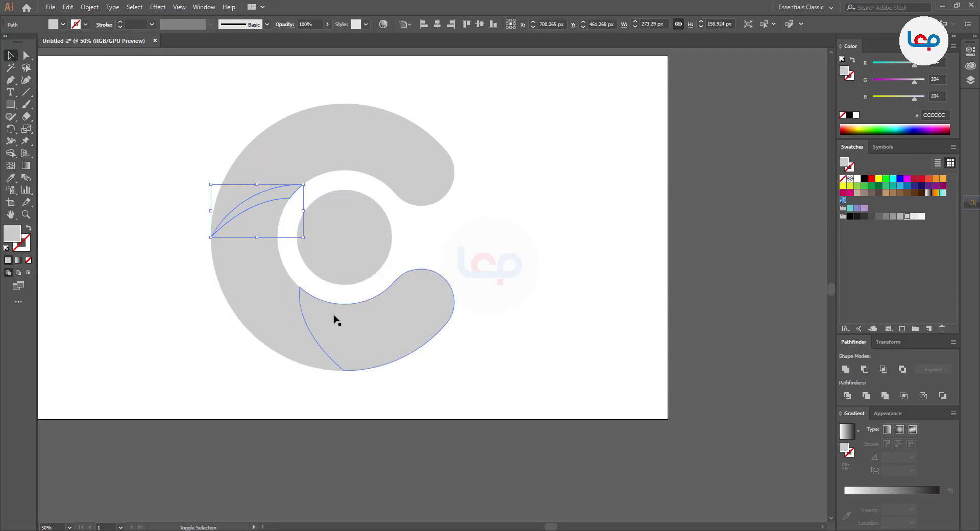
left_click(309, 329, "shift")
left_click(895, 217)
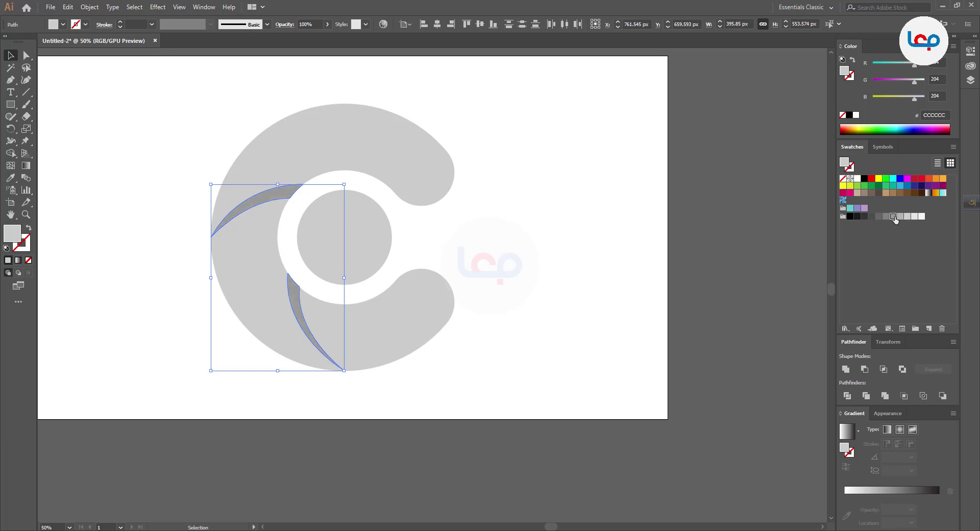
left_click(521, 266)
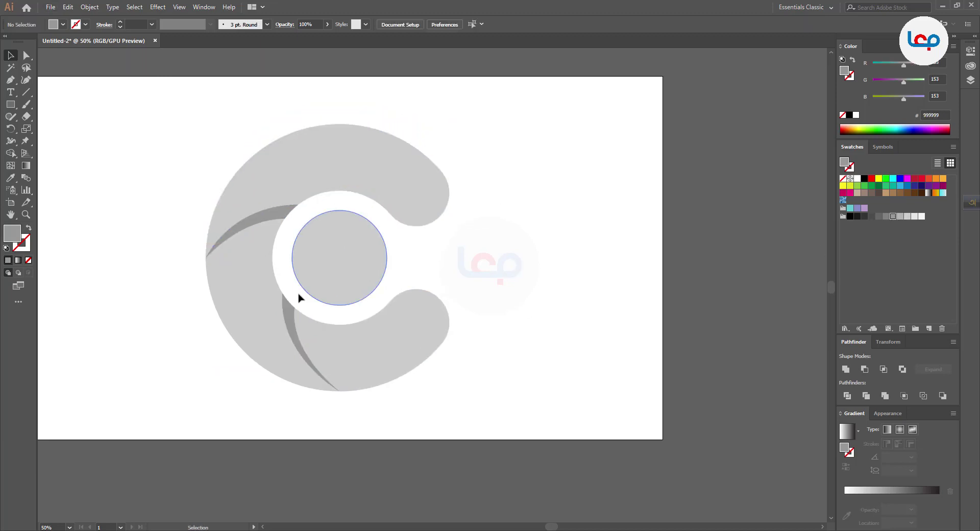
Fill the upper ring section with a linear gradient from orange-red F15A24 to orange FBB03B, and deselect
left_click(427, 180)
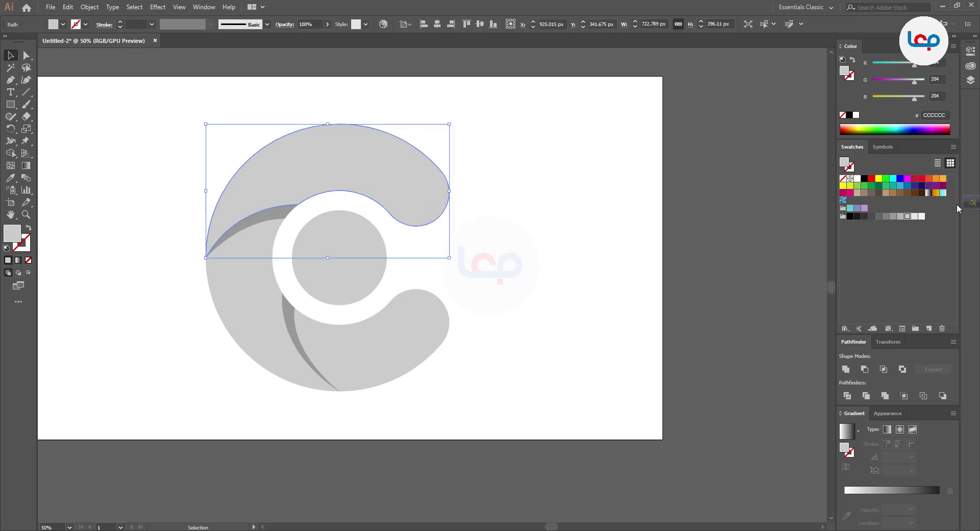
left_click(847, 432)
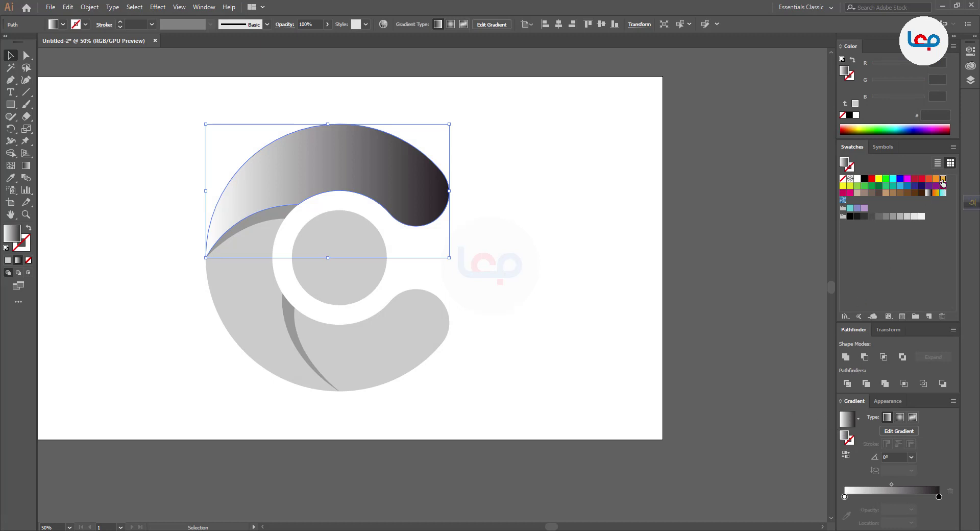
left_click(943, 180)
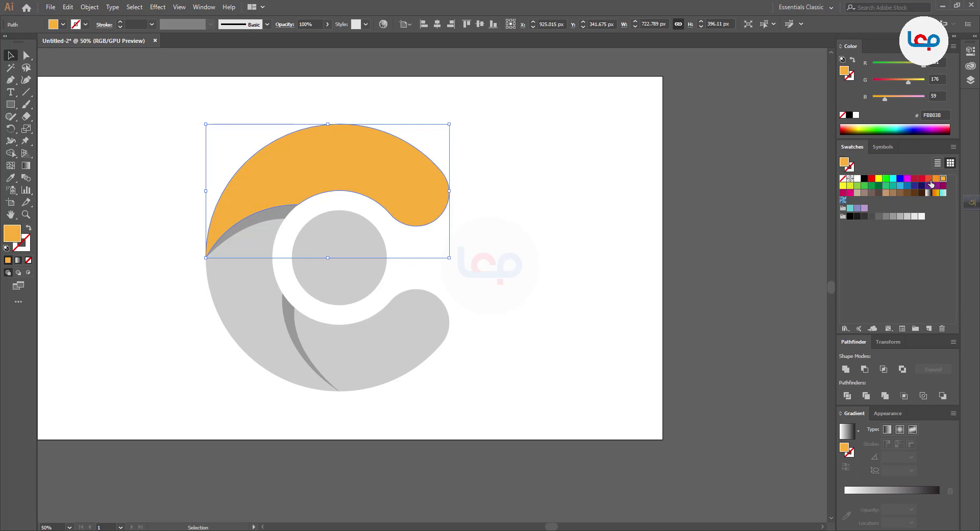
left_click_drag(931, 183, 874, 448)
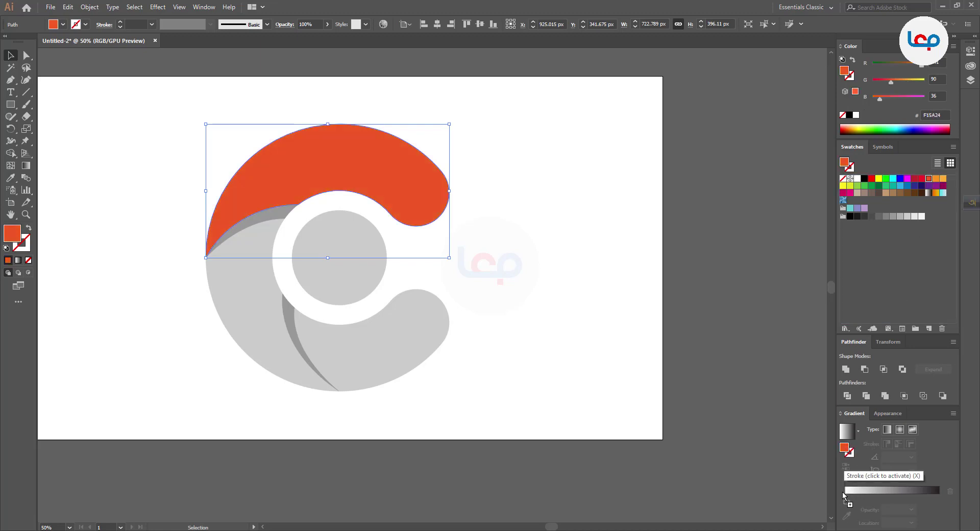
left_click(854, 497)
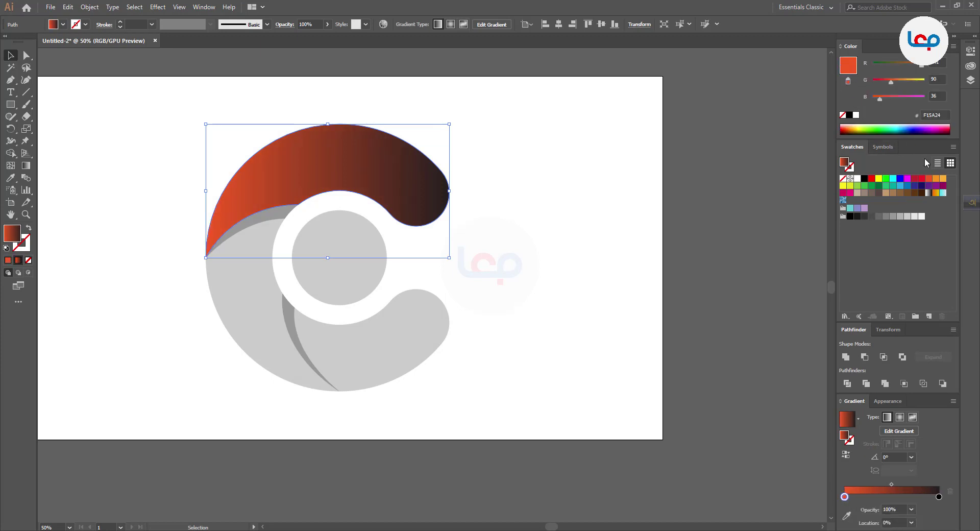
left_click_drag(942, 182, 942, 497)
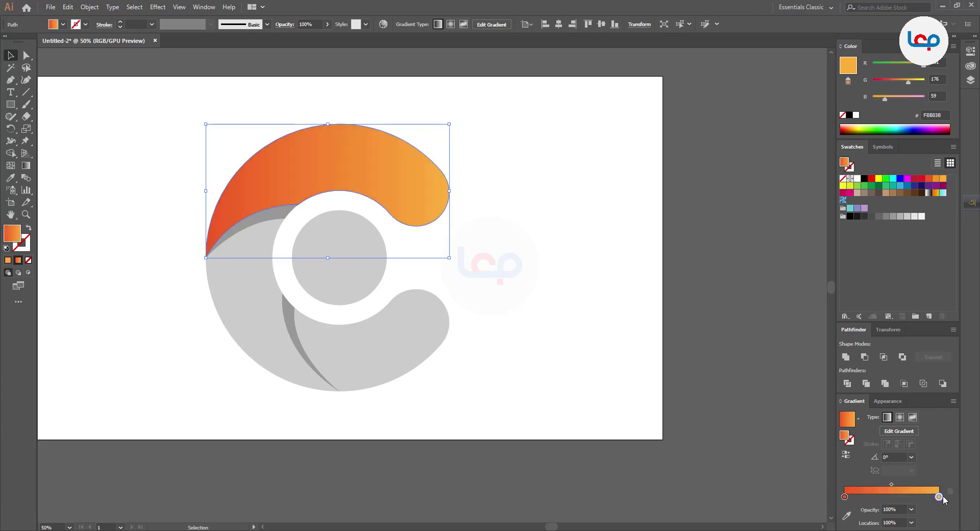
left_click(521, 272)
Redirect the upper section's gradient from its pointed tip toward the rounded end at about 17.5° with the Gradient tool, and deselect
left_click(372, 164)
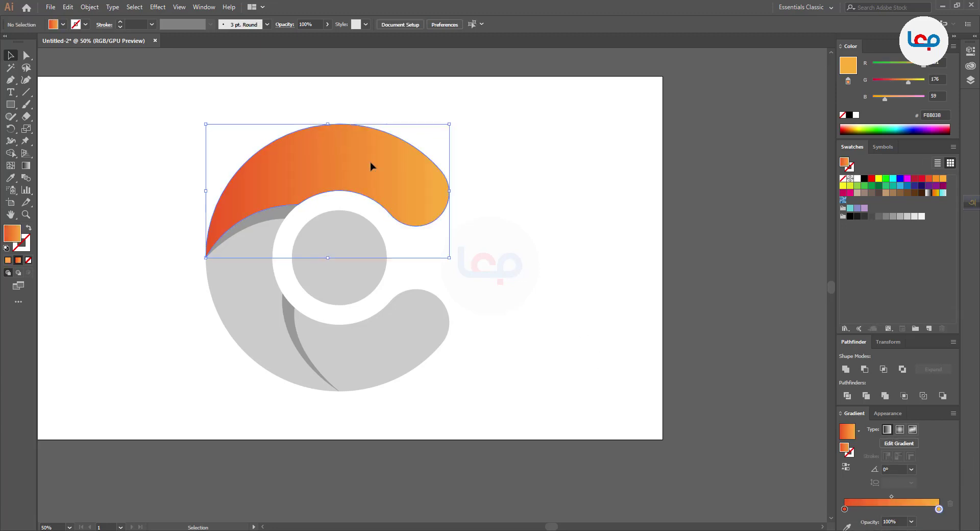
left_click(23, 167)
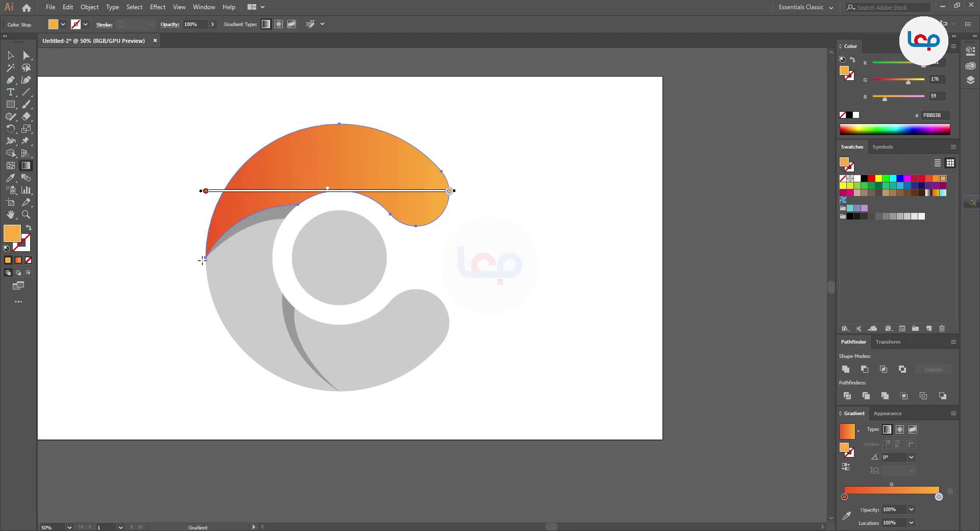
mouse_move(203, 258)
left_mouse_down()
mouse_move(263, 221)
mouse_move(383, 175)
mouse_move(445, 182)
left_mouse_up()
left_click(8, 55)
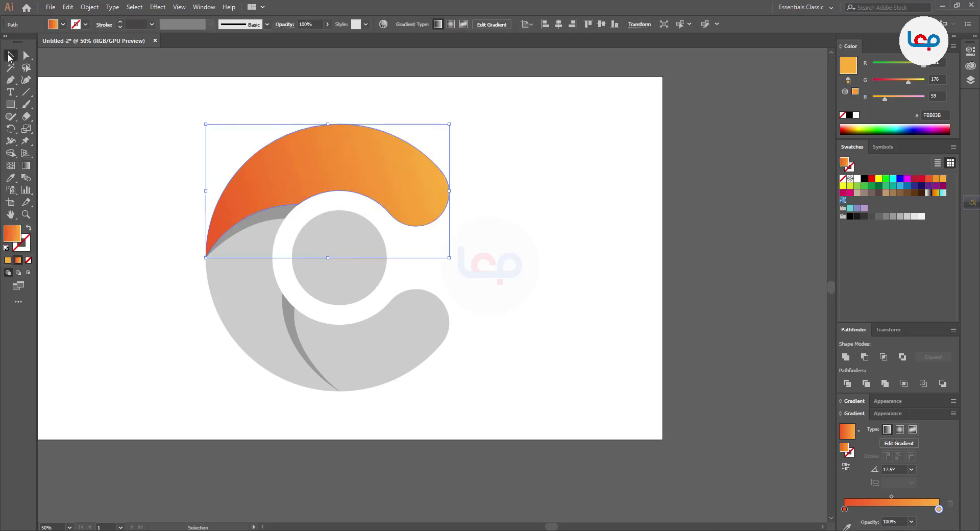
left_click(140, 169)
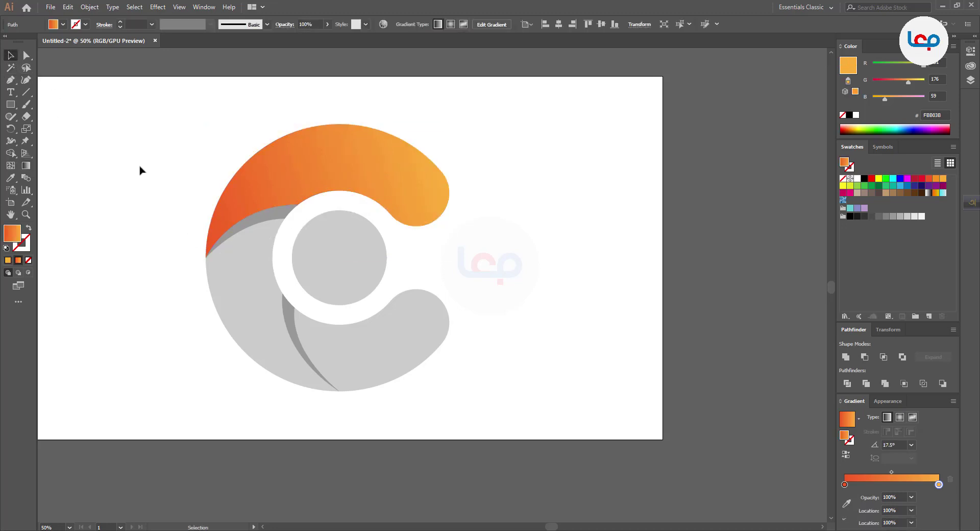
Fill the ring section between the two crescents with a linear gradient of magenta FF00FF and red ED1C24, reversed to start with magenta
left_click(269, 322)
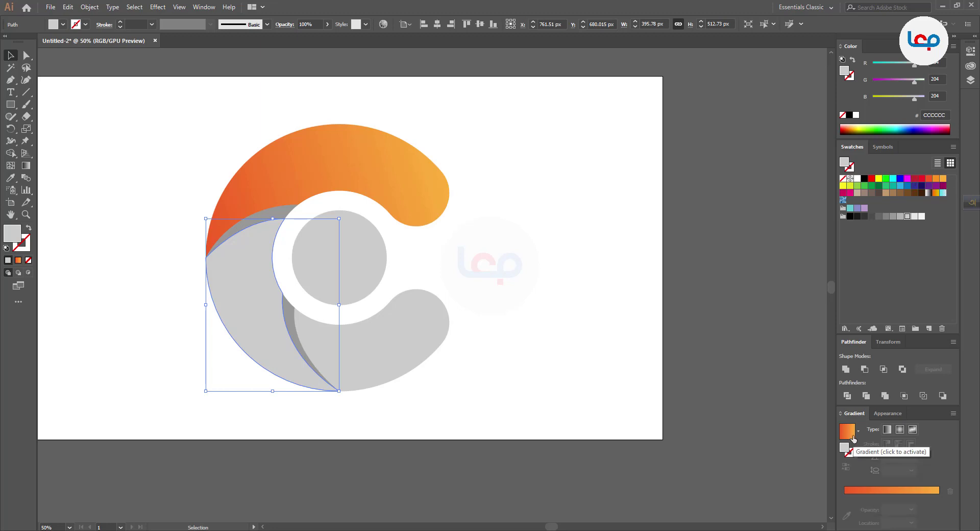
left_click(848, 435)
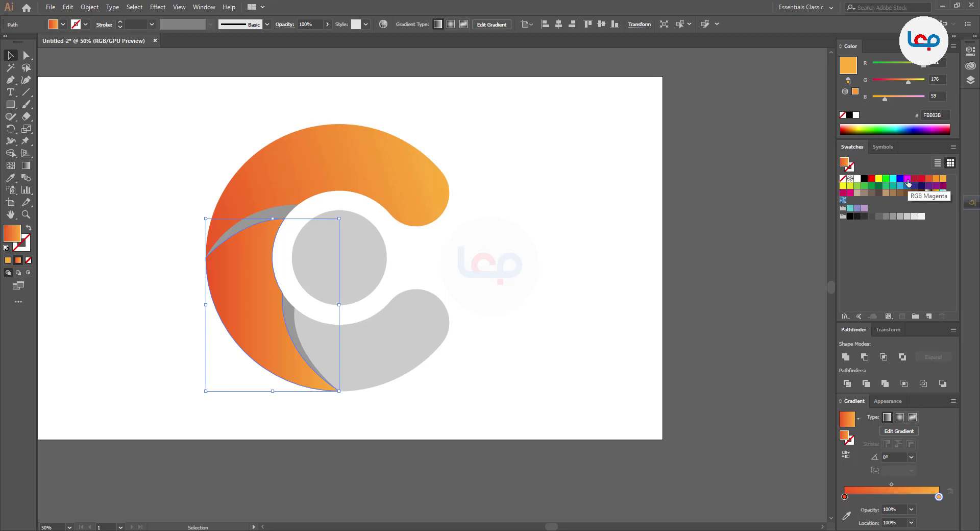
left_click_drag(907, 183, 940, 501)
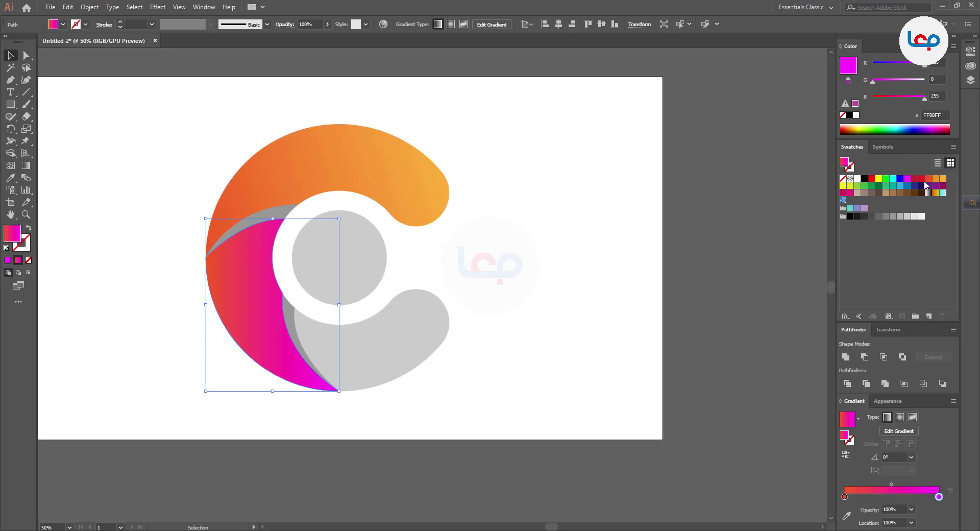
left_click_drag(923, 182, 845, 498)
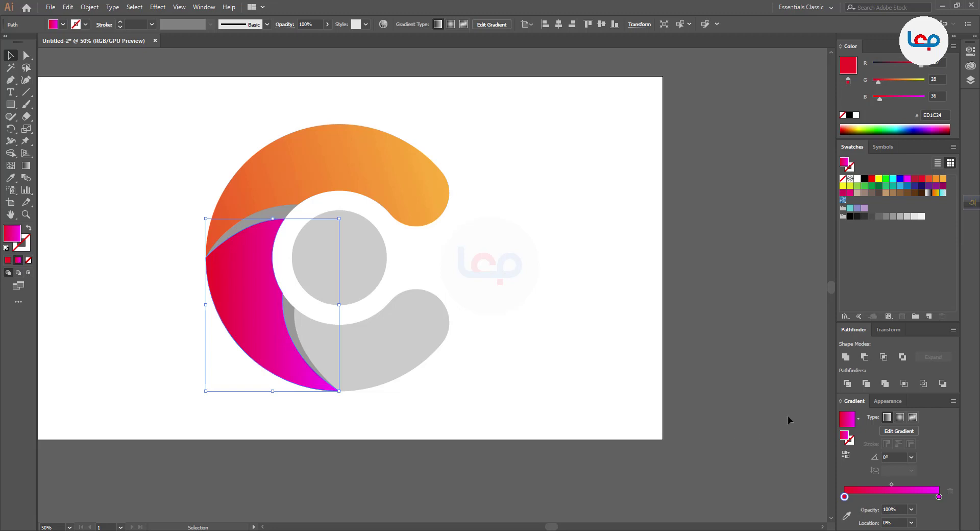
left_click(844, 456)
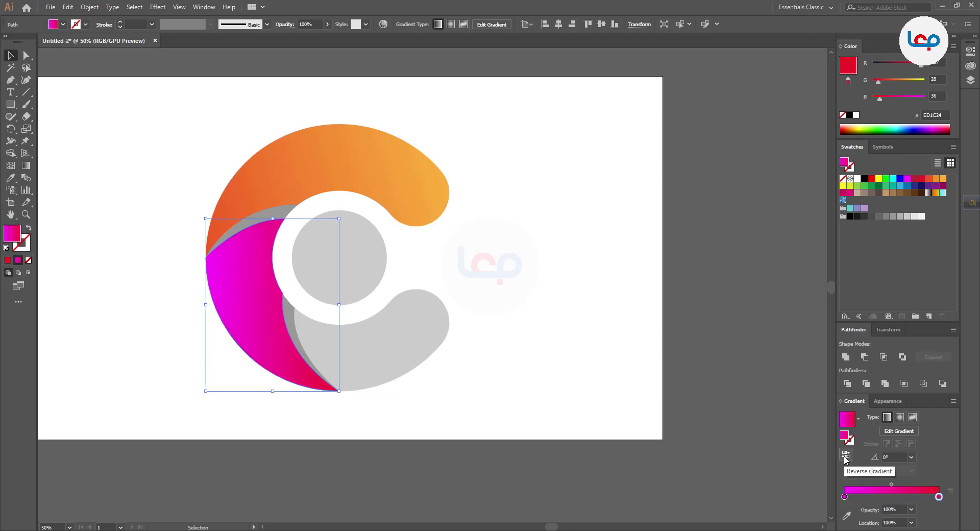
left_click(845, 458)
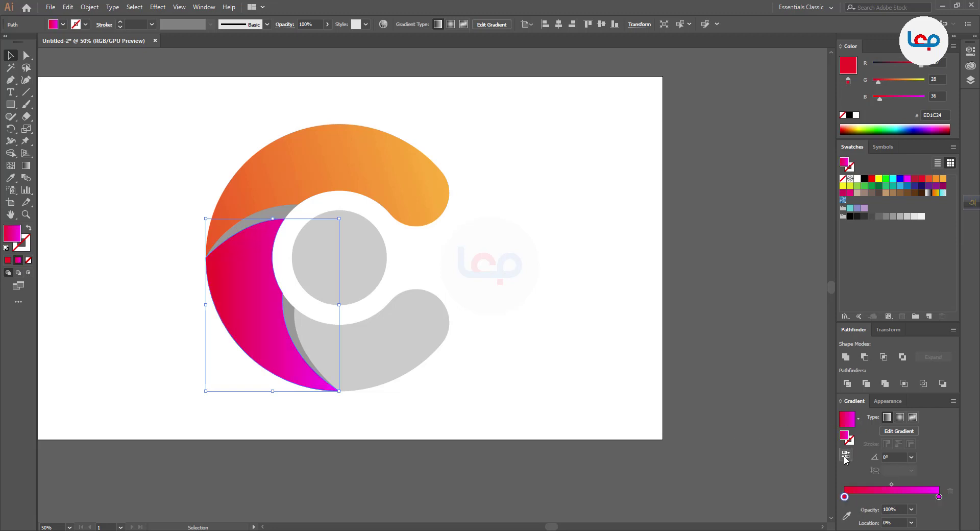
left_click(845, 458)
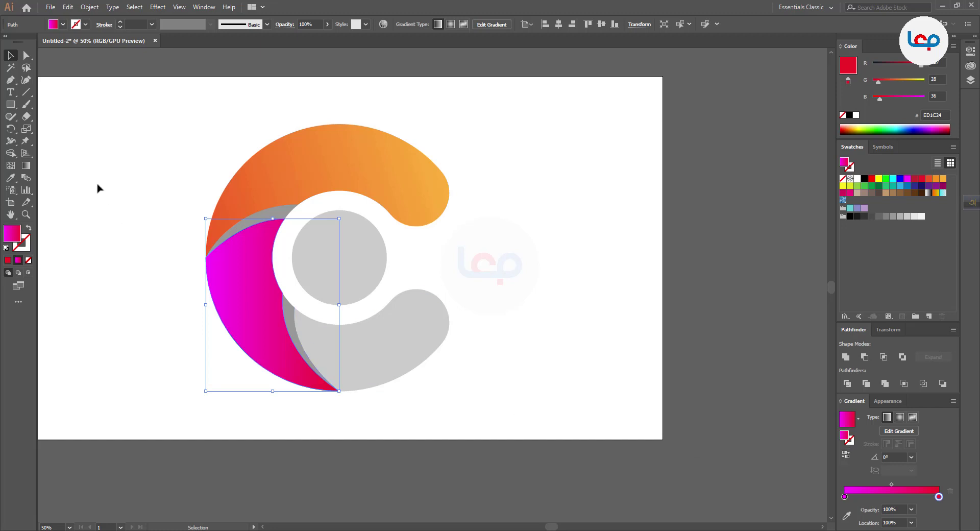
Angle the middle section's gradient to about 120.9° with the Gradient tool, reverse it so red ends at the bottom tip, and deselect
left_click(26, 165)
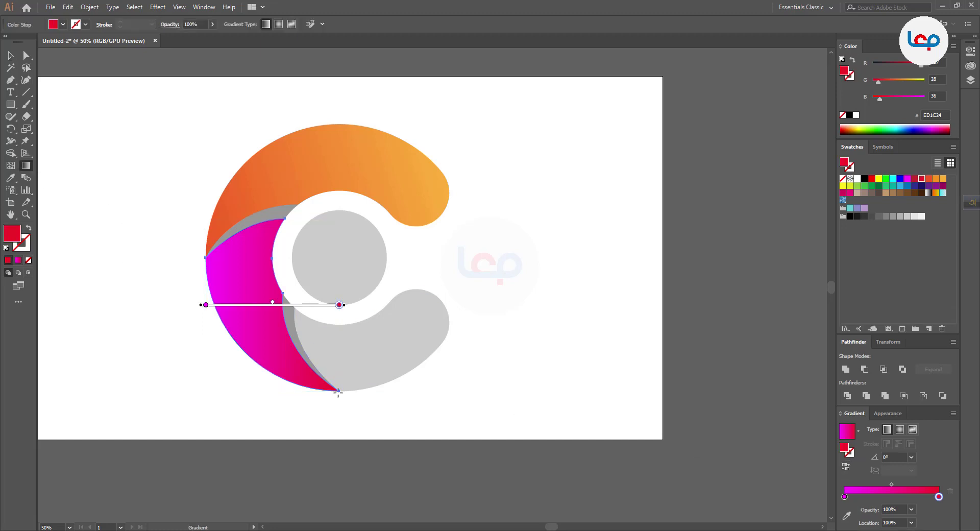
mouse_move(339, 392)
left_mouse_down()
mouse_move(301, 364)
mouse_move(266, 217)
left_mouse_up()
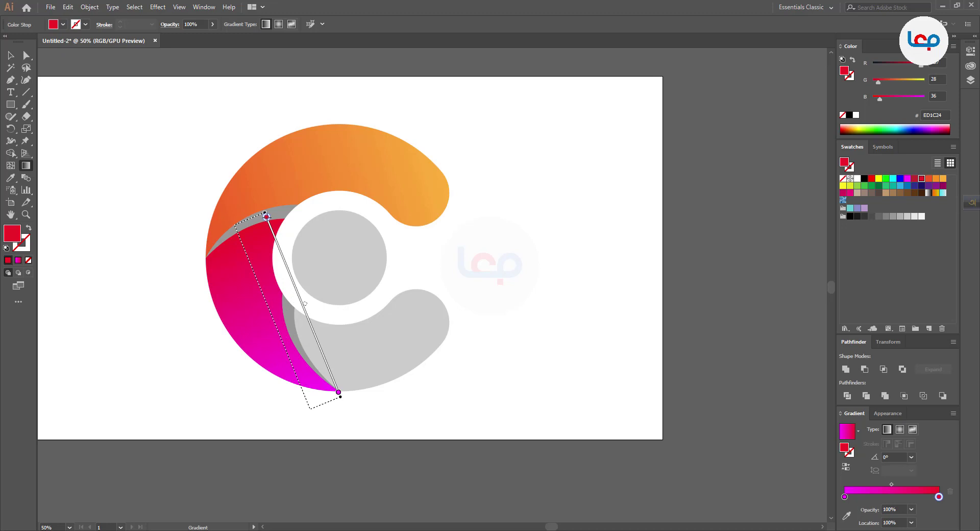
mouse_move(266, 217)
left_mouse_down()
mouse_move(229, 202)
mouse_move(199, 137)
mouse_move(242, 230)
left_mouse_up()
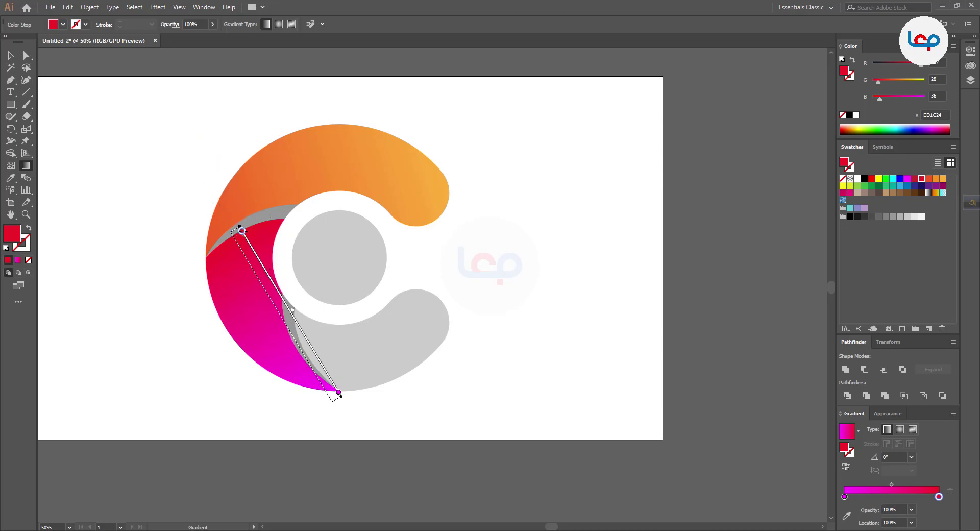
left_click(846, 466)
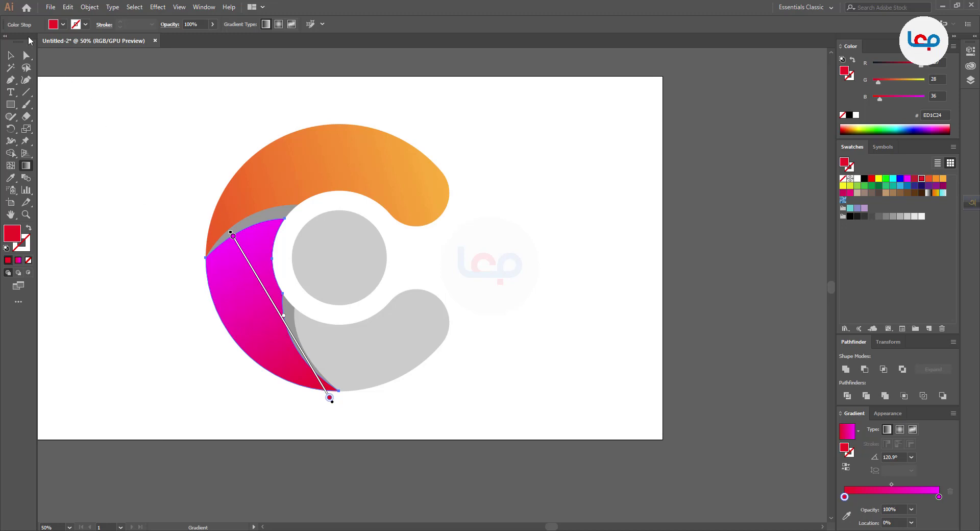
left_click(11, 54)
left_click(609, 229)
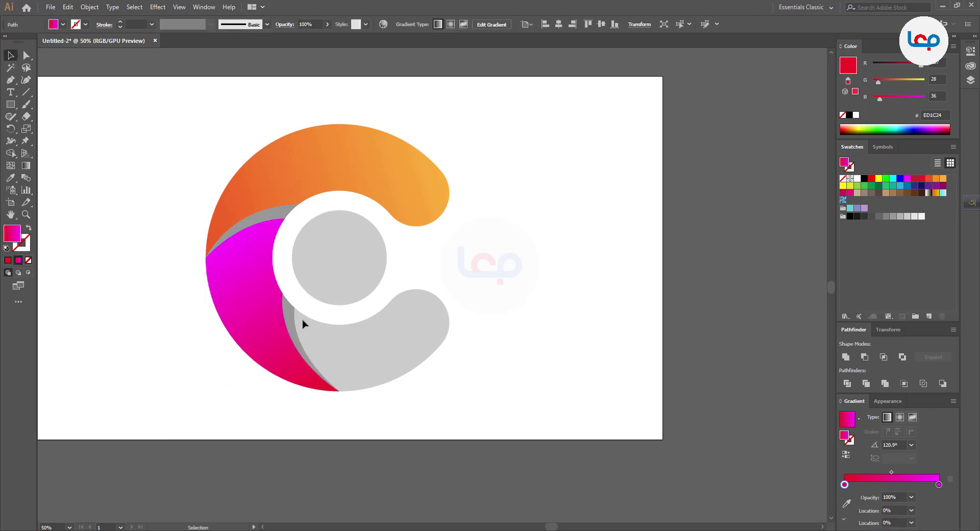
Replace magenta with purple 93278F in the middle section's gradient, reverse it so purple ends at the bottom tip, and deselect
left_click(240, 292)
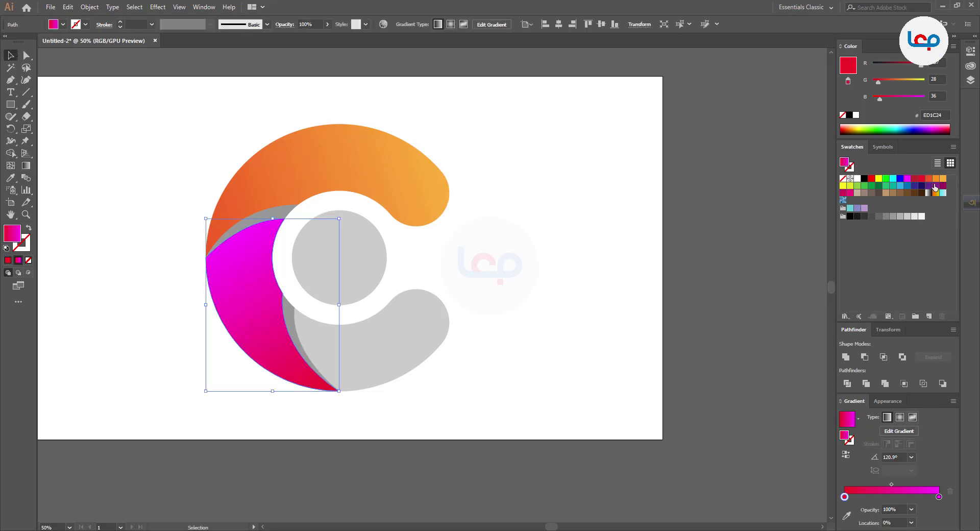
left_click_drag(938, 189, 939, 498)
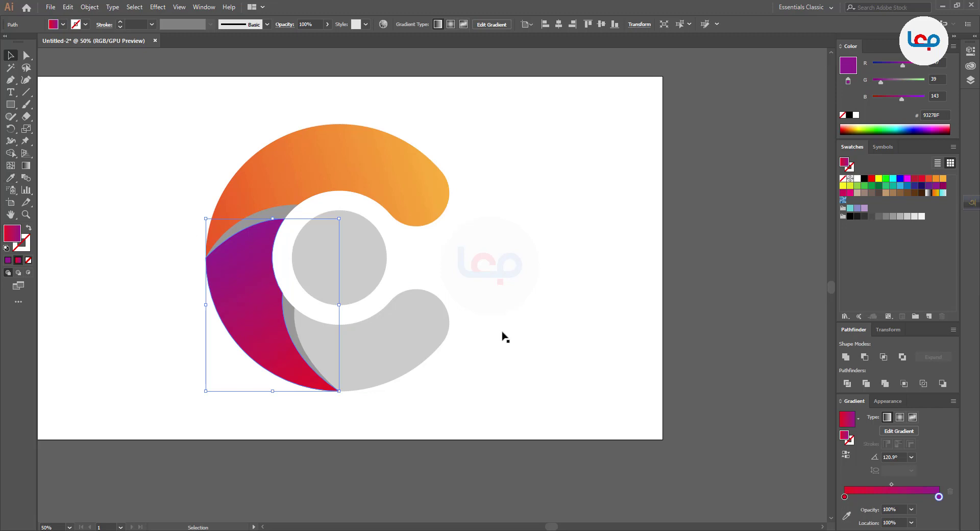
left_click(846, 455)
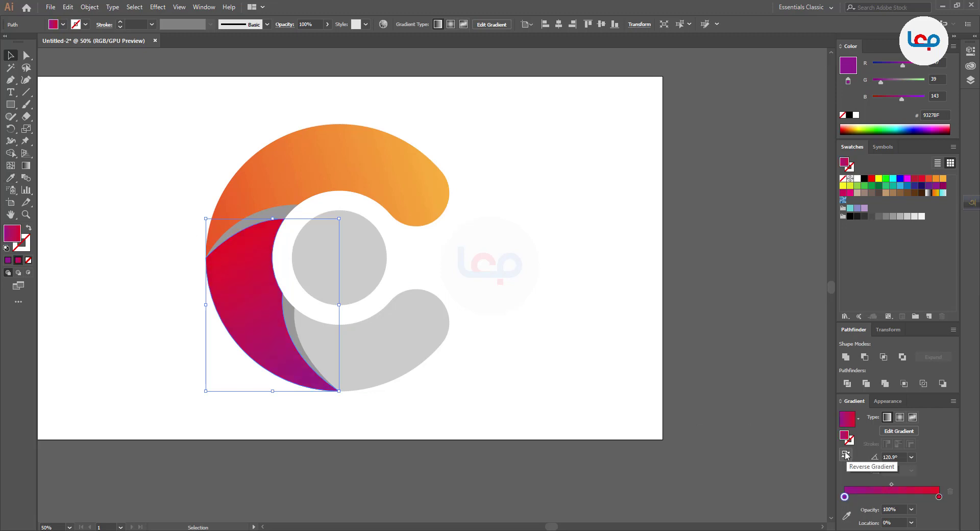
left_click(845, 454)
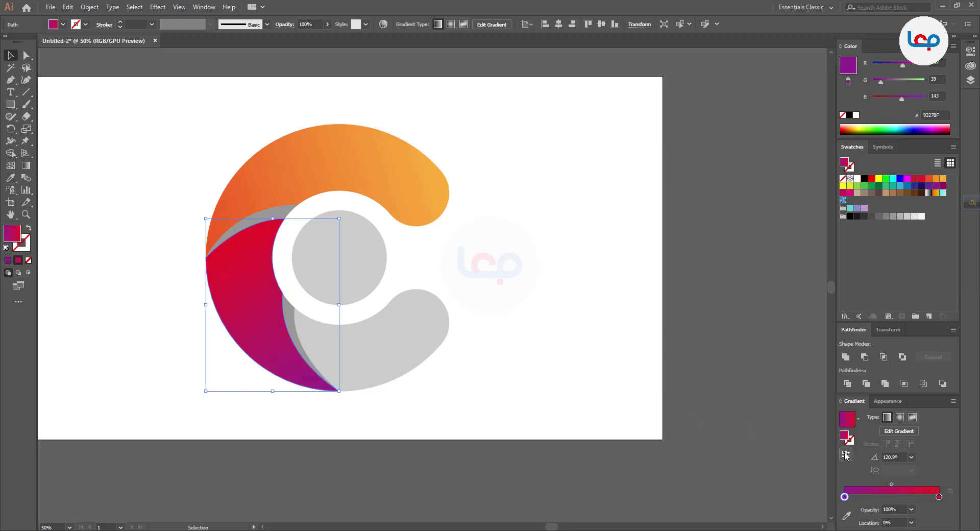
left_click(516, 408)
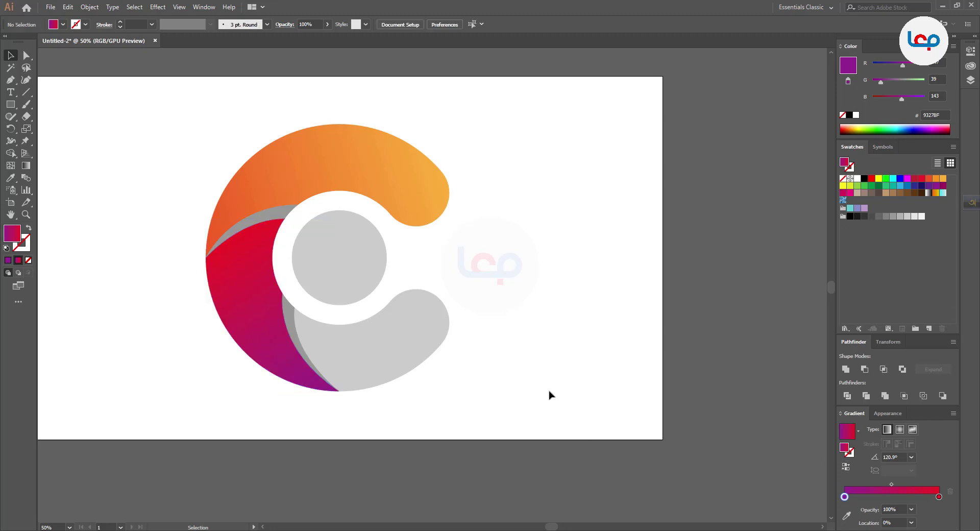
Fill the lower ring section with a linear gradient of light blue 29ABE2 and blue 0071BC, reversed to start with 0071BC, and deselect
left_click(390, 348)
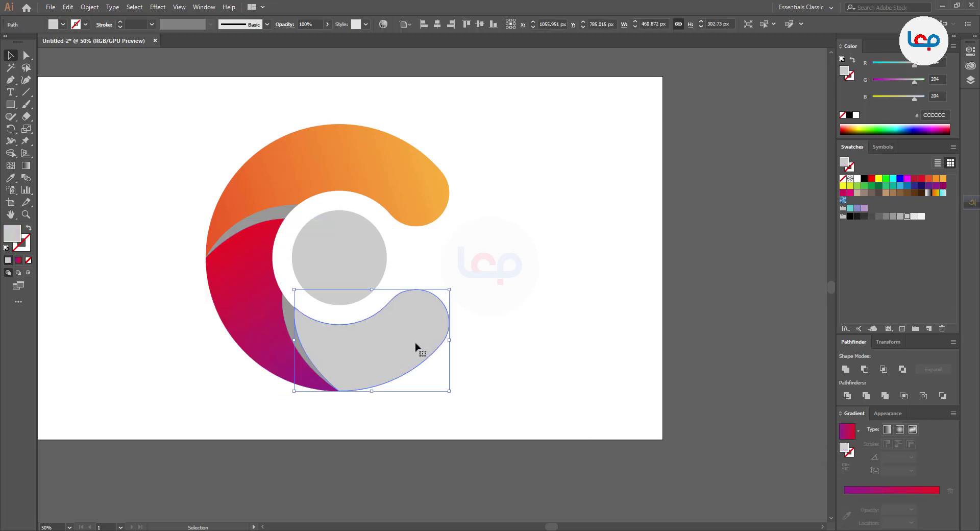
left_click(854, 437)
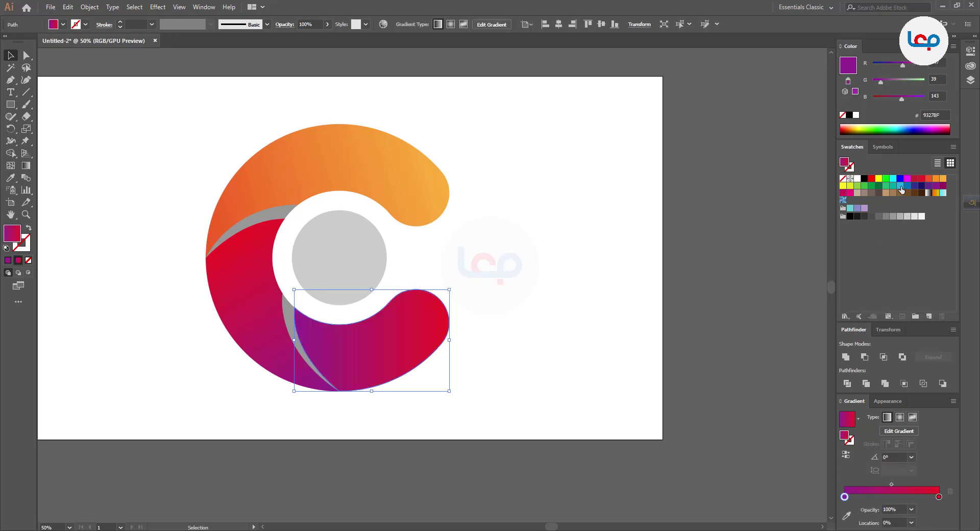
left_click_drag(901, 189, 844, 499)
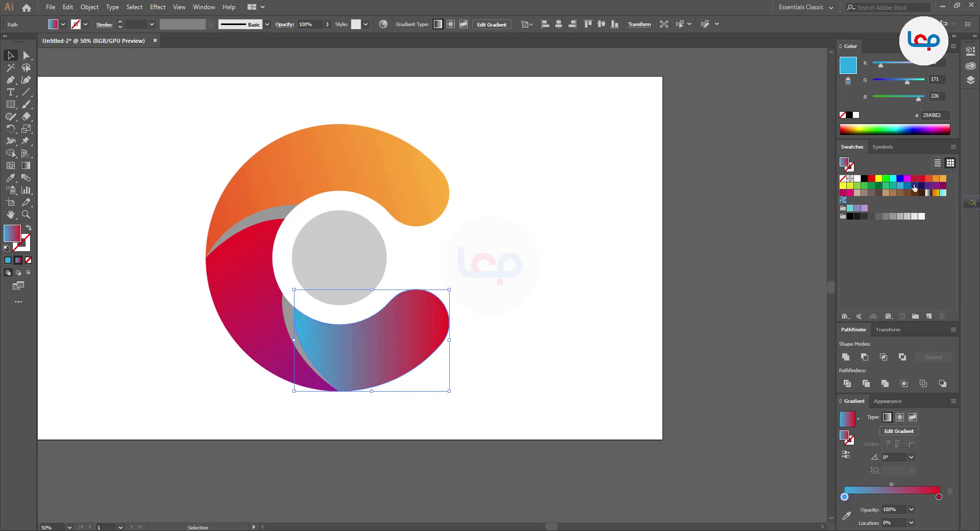
left_click_drag(909, 188, 939, 499)
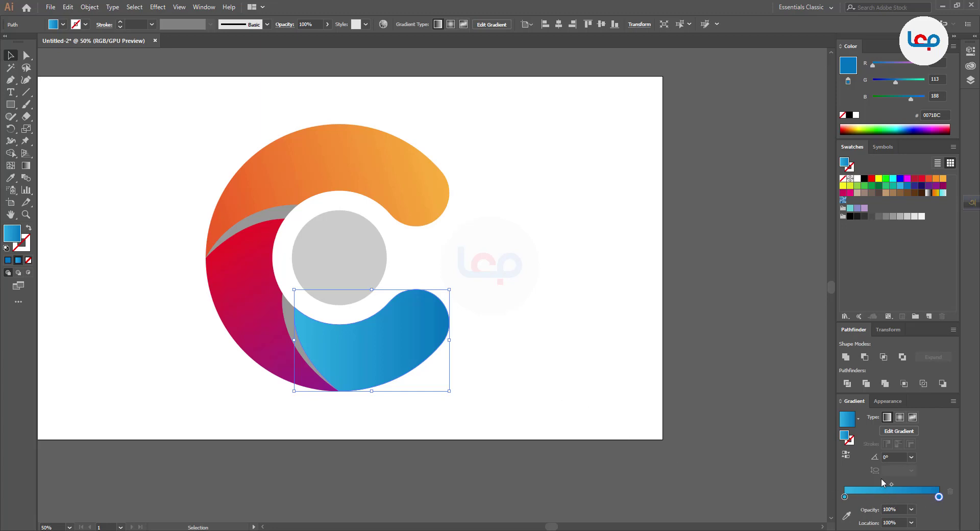
left_click(846, 454)
left_click(541, 439)
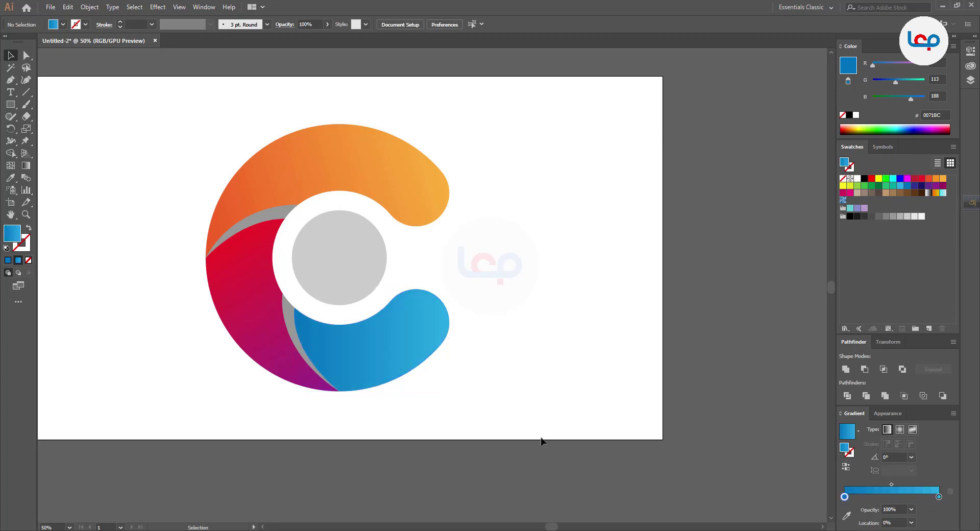
Fill both gray crescents with black at 30% opacity and place a copy of the pair beside the ring's open side
scroll(223, 168, "down", 1)
scroll(265, 226, "up", 2)
left_click(268, 241)
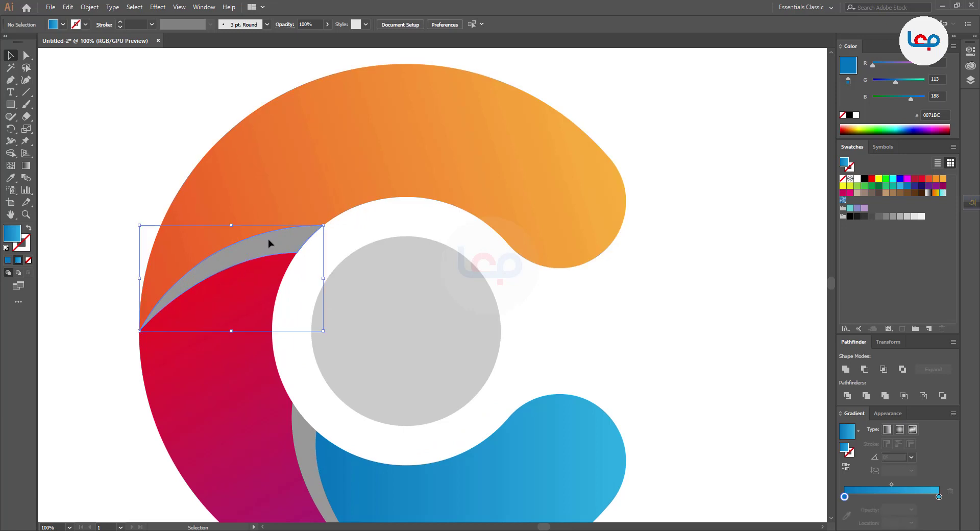
scroll(281, 194, "down", 2)
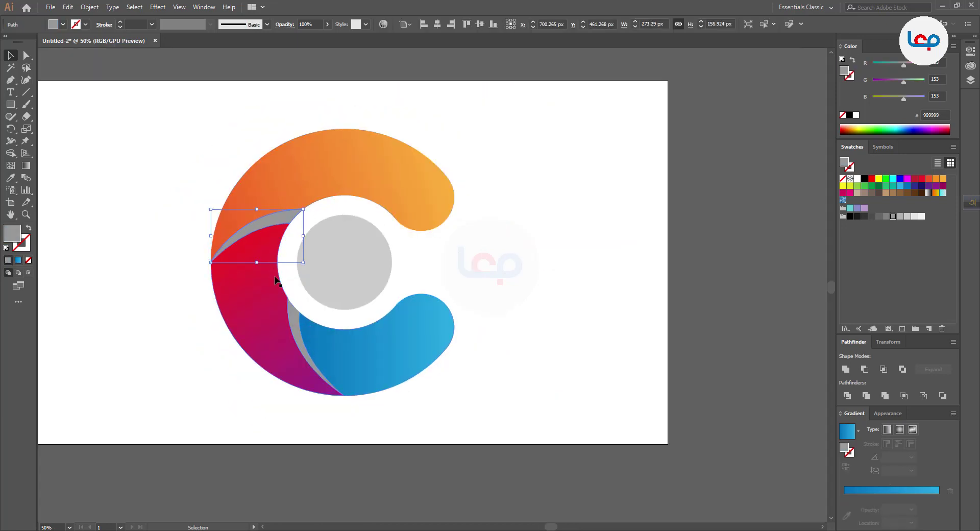
left_click(298, 321, "shift")
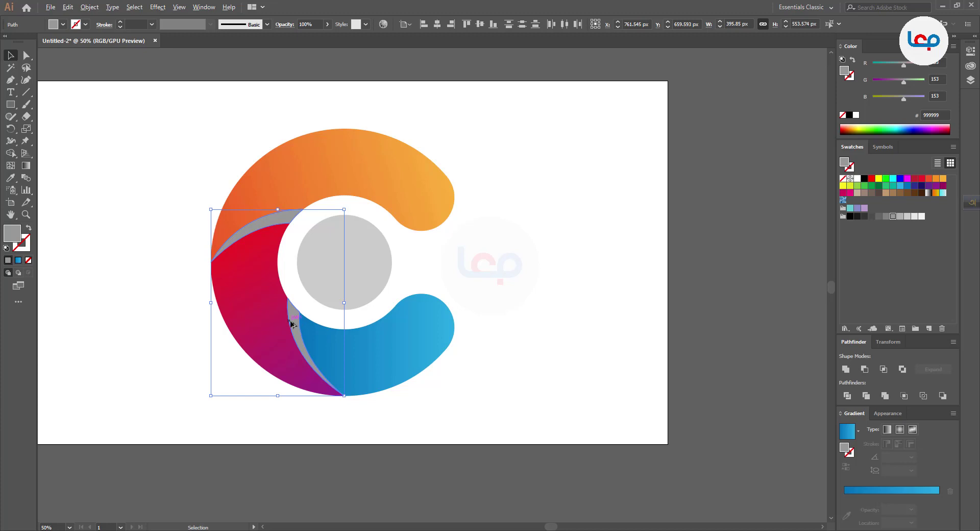
left_click_drag(293, 324, 552, 331)
Unite the upper crescent with the orange upper ring section into one shape, and deselect
left_click(246, 237)
left_click(274, 192, "shift")
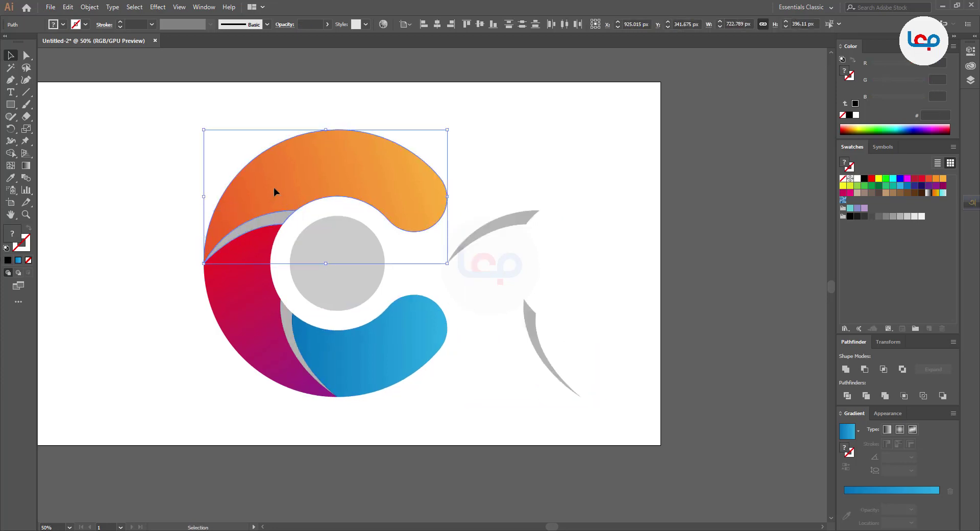
left_click(845, 369)
left_click(725, 320)
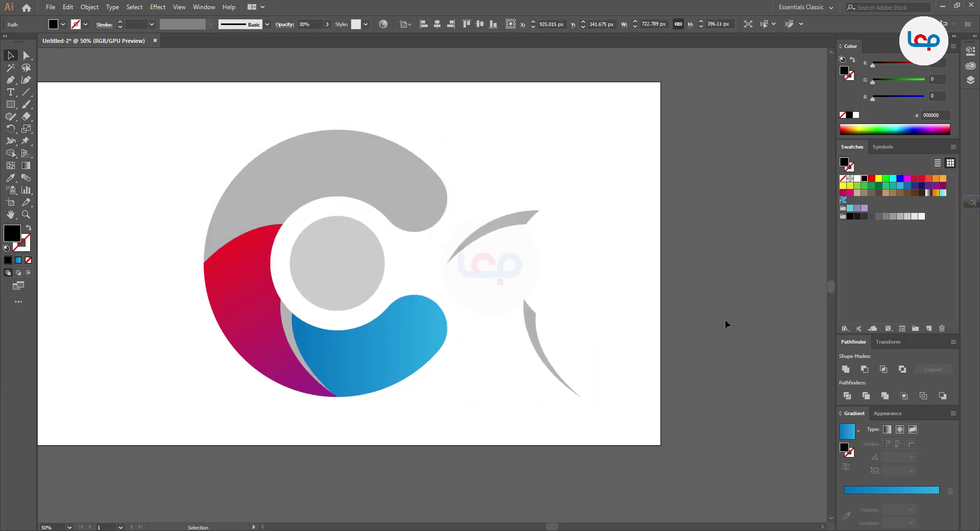
Unite the lower crescent with the blue lower ring section into one shape, and deselect
left_click(287, 328)
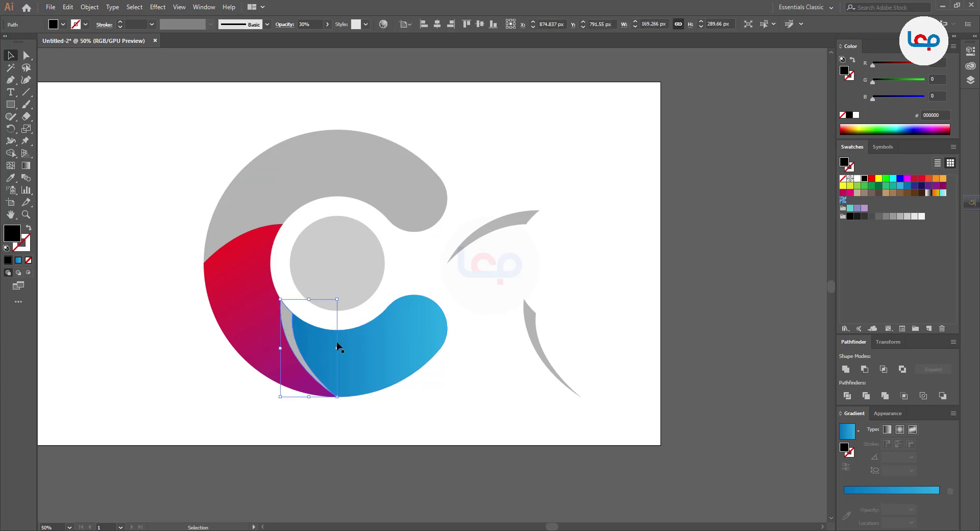
left_click(388, 351, "shift")
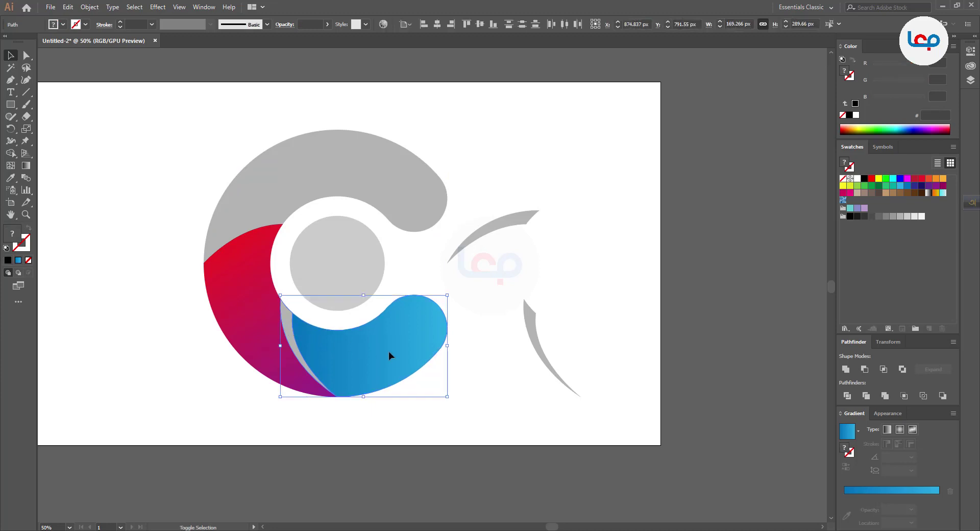
left_click(845, 369)
left_click(673, 358)
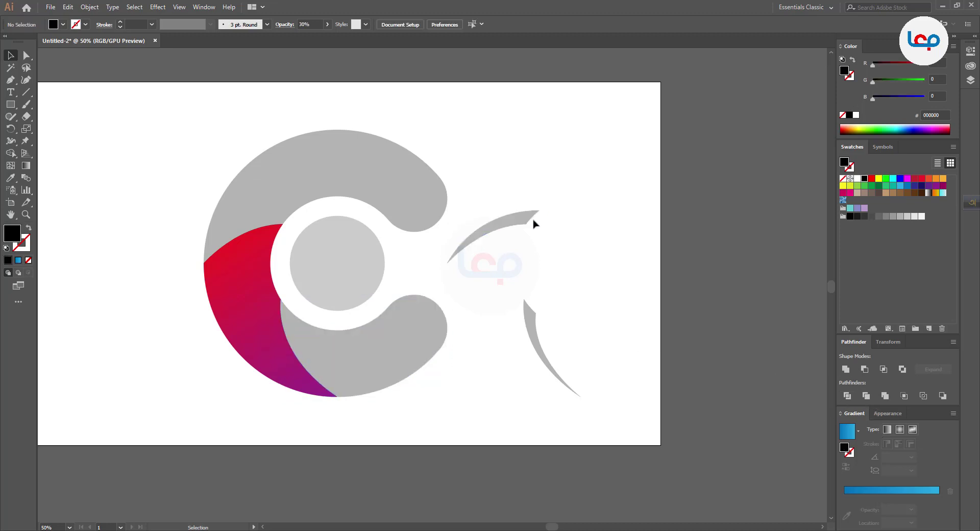
Fill the merged upper section with a linear gradient from red ED1C24 to orange FBB03B at 100% opacity, and deselect
left_click(408, 183)
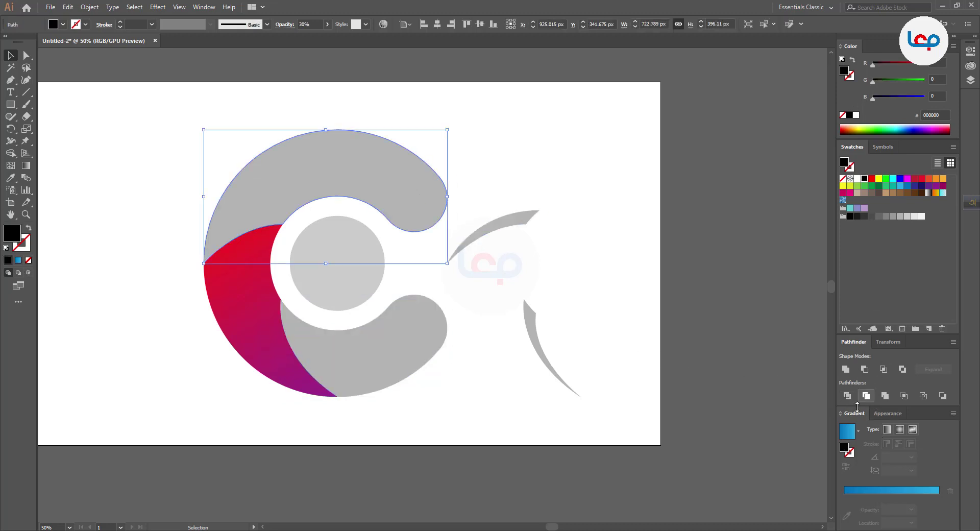
left_click(847, 433)
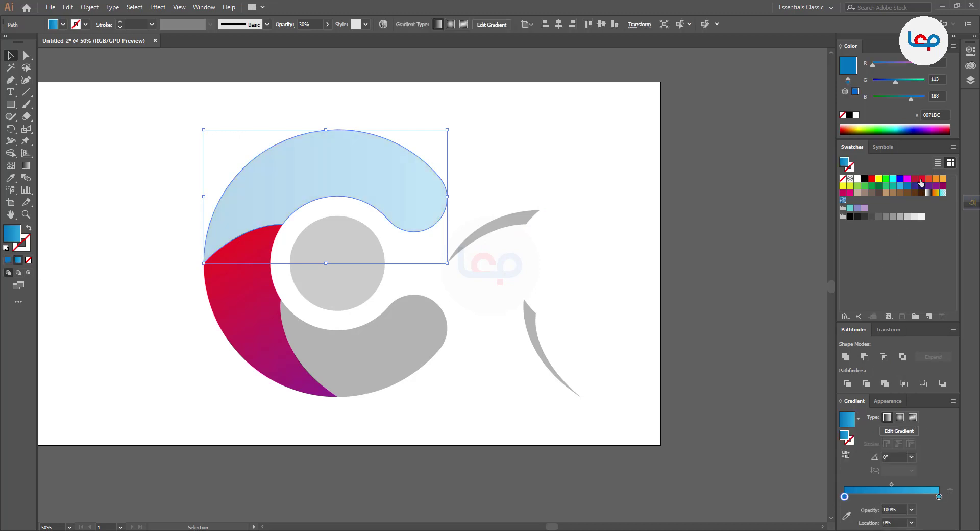
left_click_drag(929, 185, 845, 498)
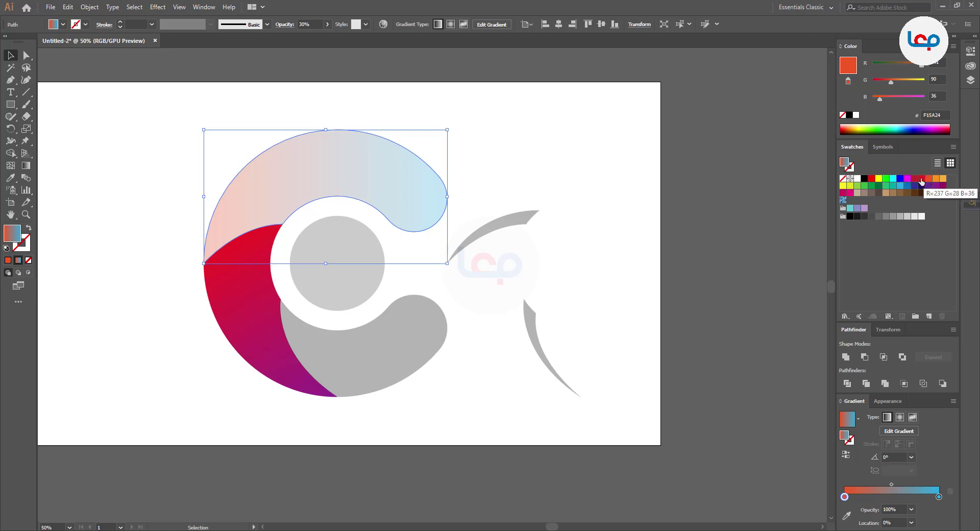
left_click_drag(921, 182, 846, 498)
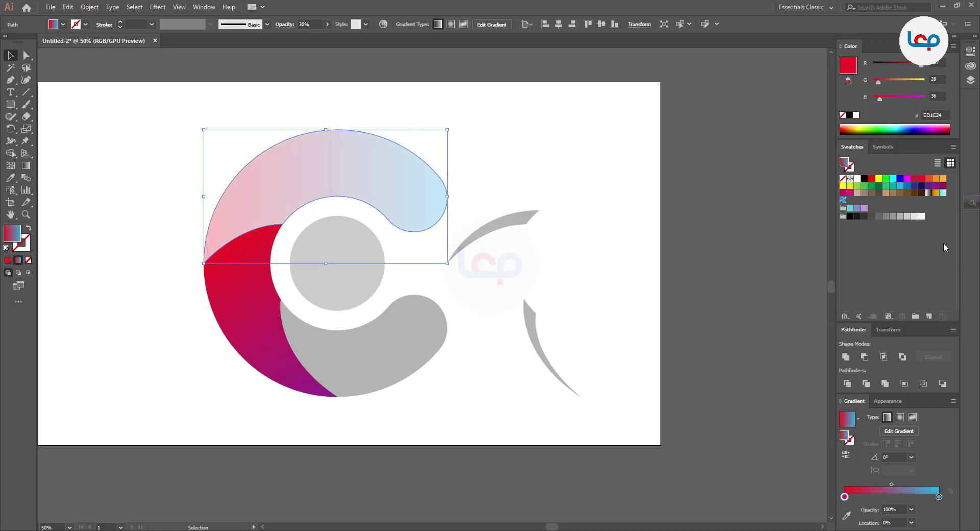
left_click_drag(944, 181, 939, 497)
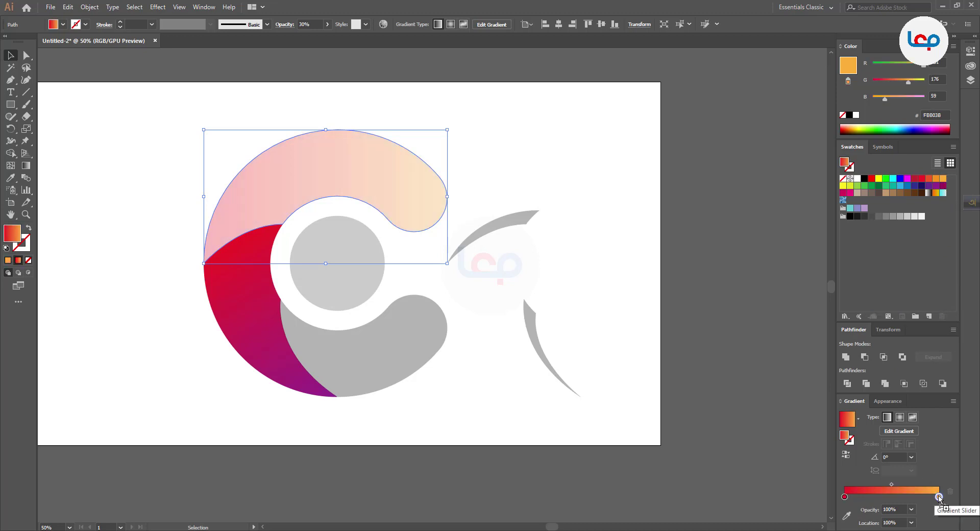
left_click(327, 24)
left_click(326, 36)
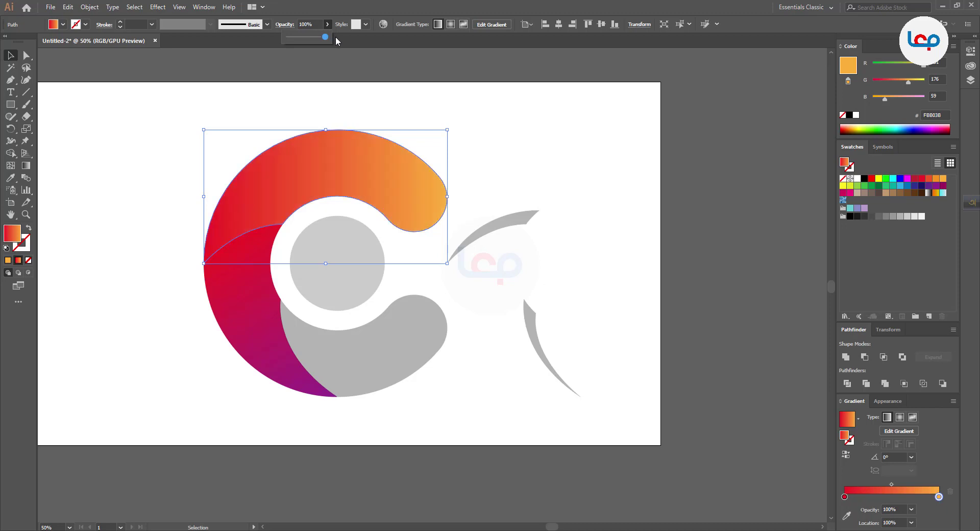
left_click(479, 99)
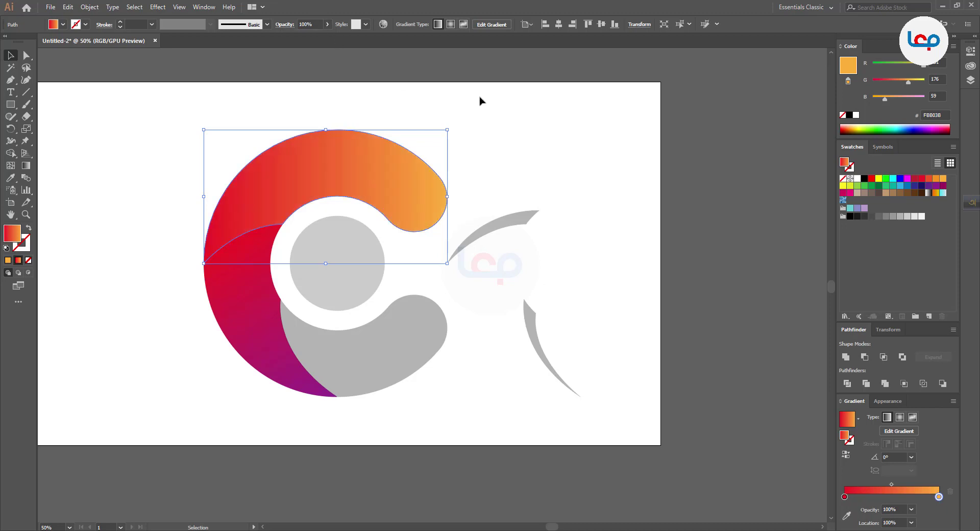
Fill the merged lower section with a linear gradient from light blue to dark blue 2E3192 at 100% opacity, and deselect
left_click(260, 240)
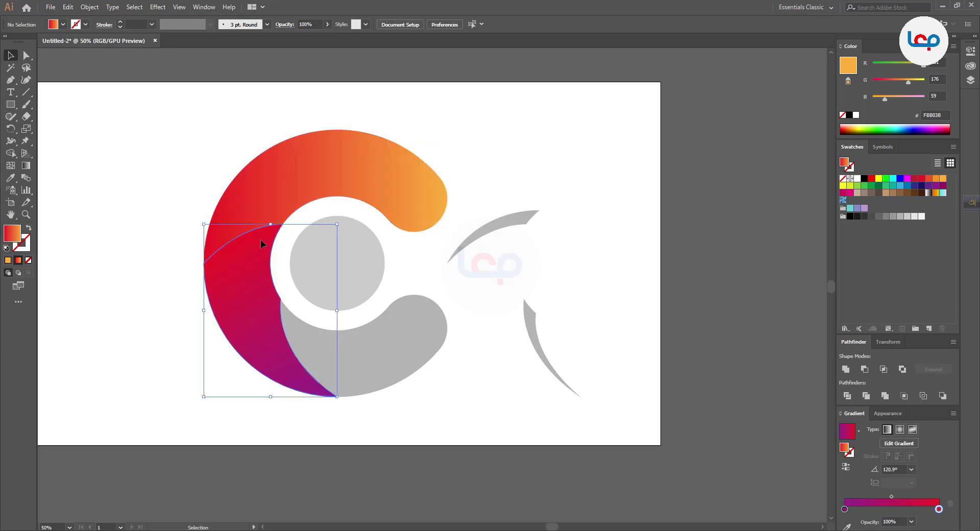
left_click(393, 337)
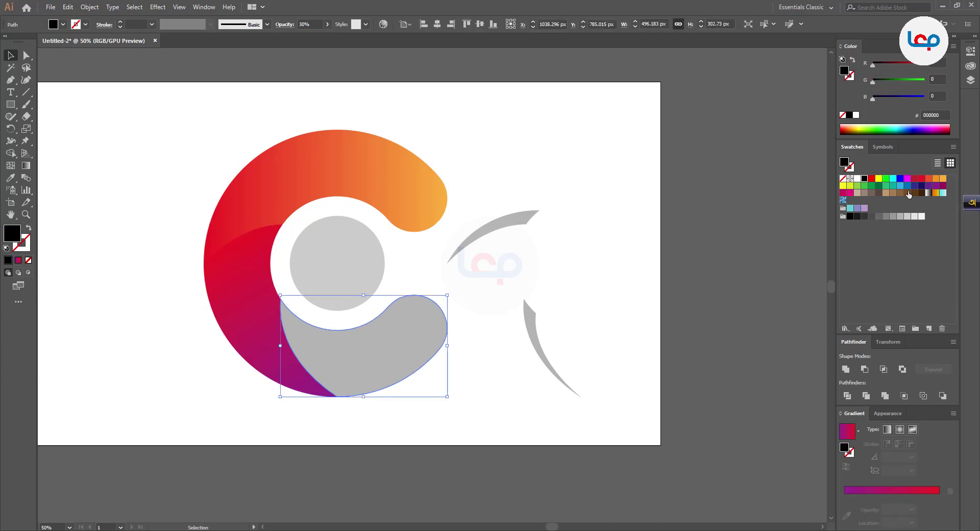
left_click(849, 499)
left_click_drag(845, 497, 847, 520)
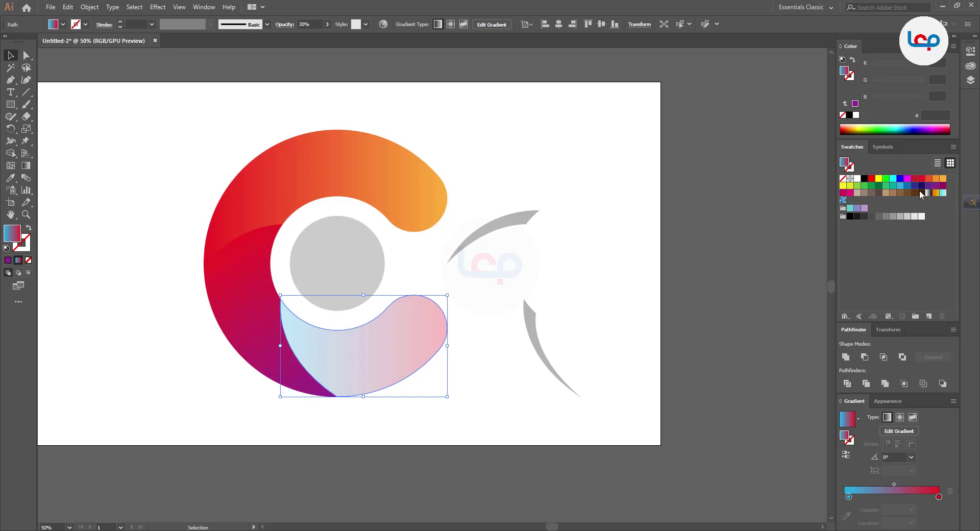
left_click_drag(917, 187, 940, 499)
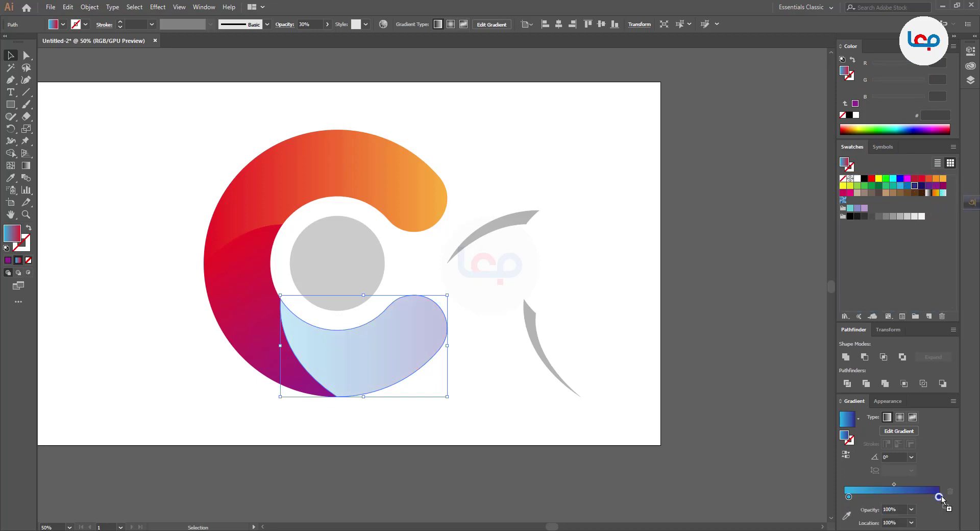
left_click(327, 24)
left_click_drag(311, 35, 334, 39)
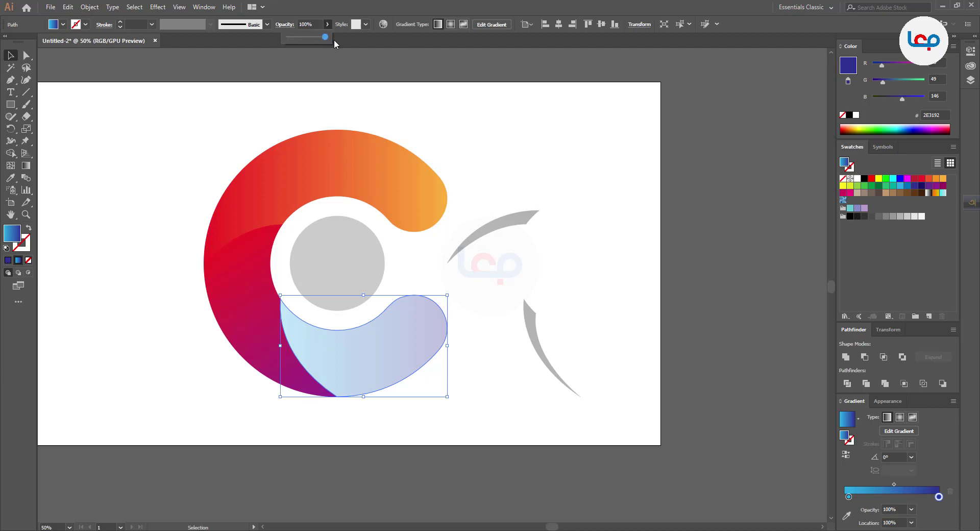
left_click(482, 104)
Move the two copied crescents together back onto the ring's seams as shadows over the gradient sections, and deselect
left_click(526, 218)
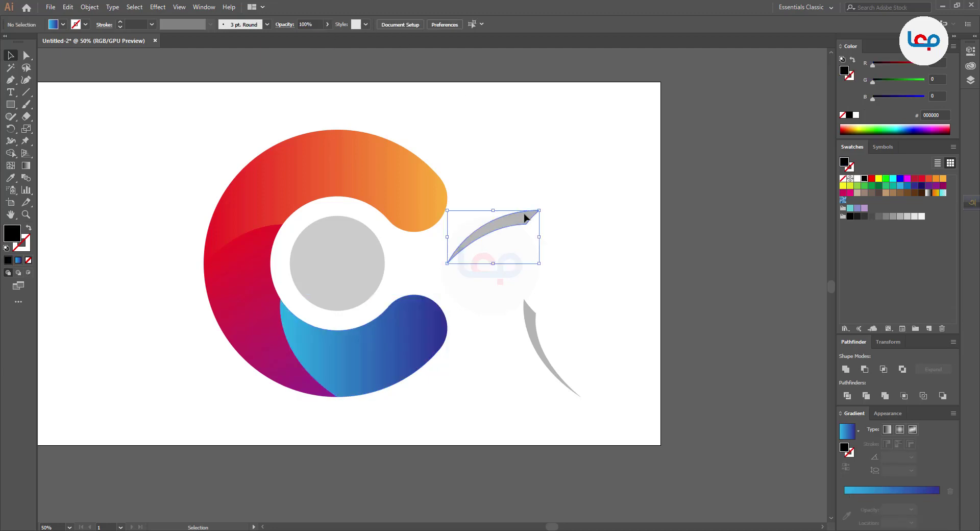
left_click(533, 332, "shift")
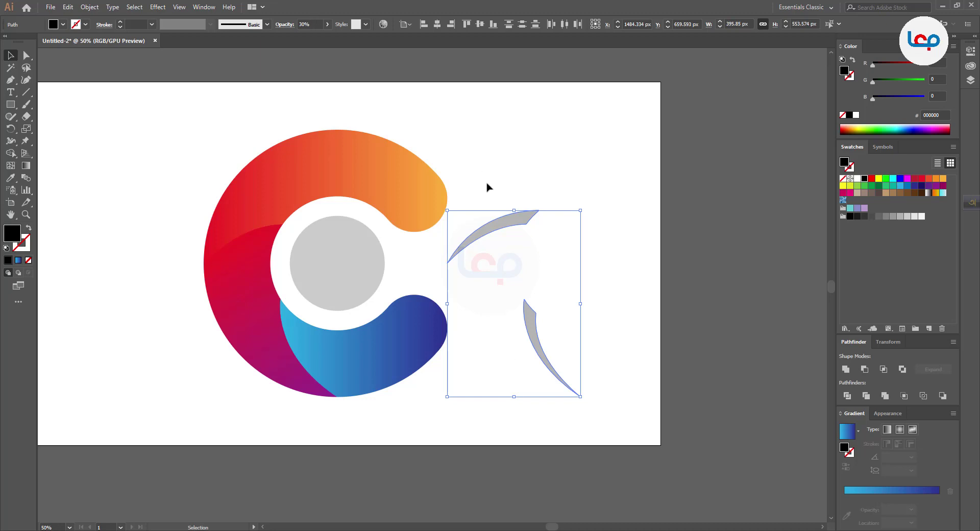
left_click_drag(501, 219, 255, 195)
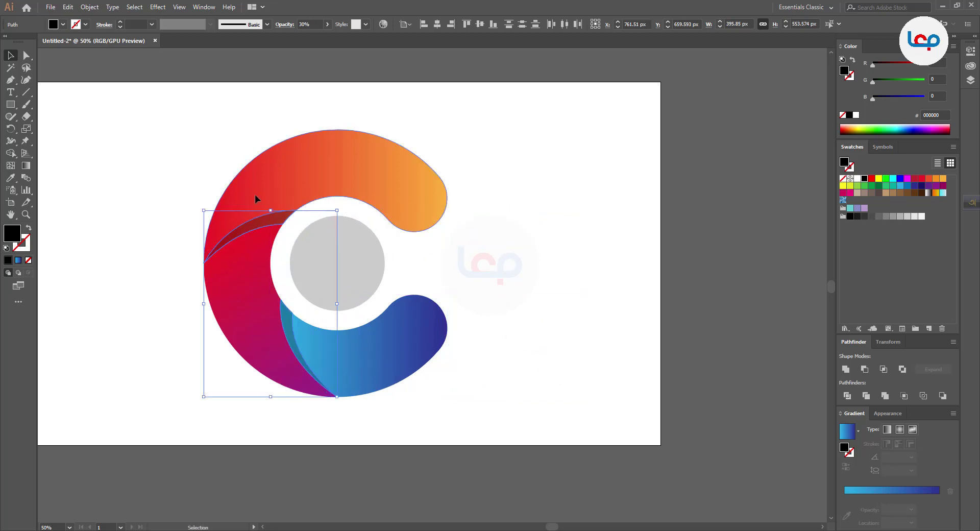
left_click(556, 162)
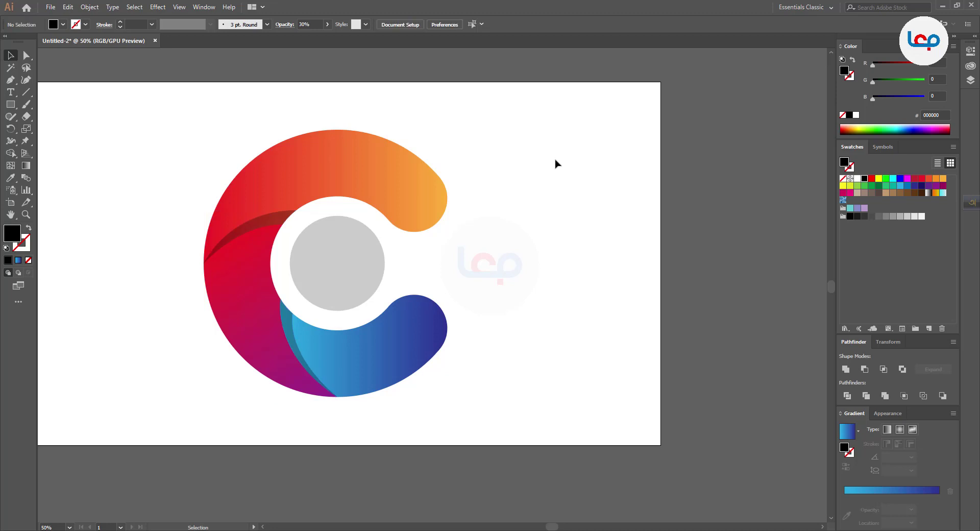
Reverse the color order of the red-purple gradient on the left ring section
left_click(242, 228)
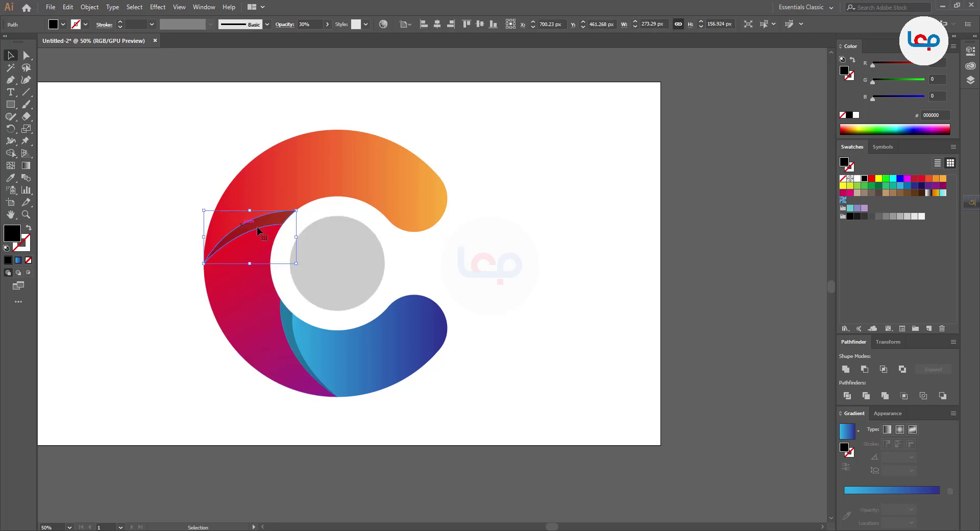
left_click(457, 287)
left_click(247, 287)
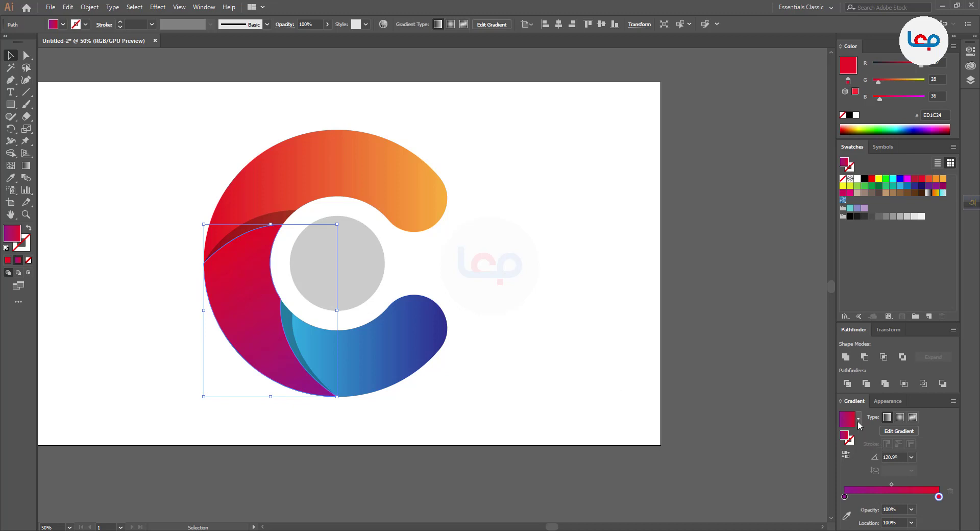
left_click(847, 453)
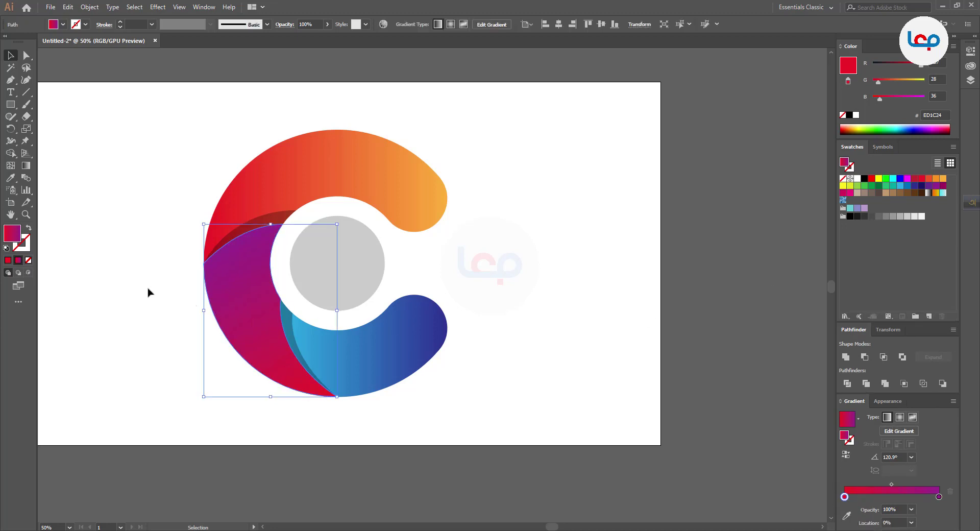
Redraw the left section's gradient from red above its upper seam to purple at its lower tip, about -61°, and deselect
left_click(26, 165)
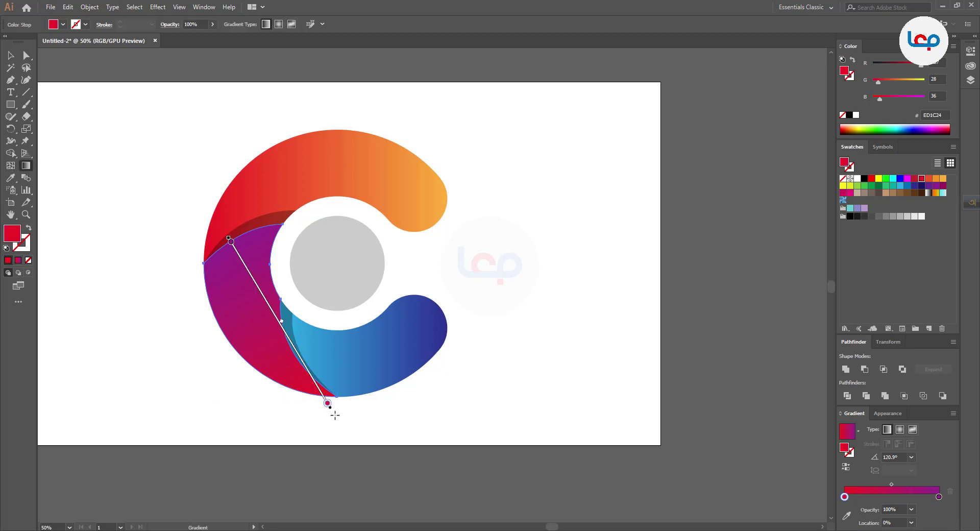
mouse_move(335, 415)
left_mouse_down()
mouse_move(184, 175)
mouse_move(179, 144)
mouse_move(267, 143)
mouse_move(273, 212)
left_mouse_up()
mouse_move(208, 170)
left_mouse_down()
mouse_move(350, 442)
mouse_move(484, 495)
mouse_move(579, 503)
left_mouse_up()
mouse_move(496, 472)
left_mouse_down()
mouse_move(343, 383)
mouse_move(300, 332)
mouse_move(309, 343)
left_mouse_up()
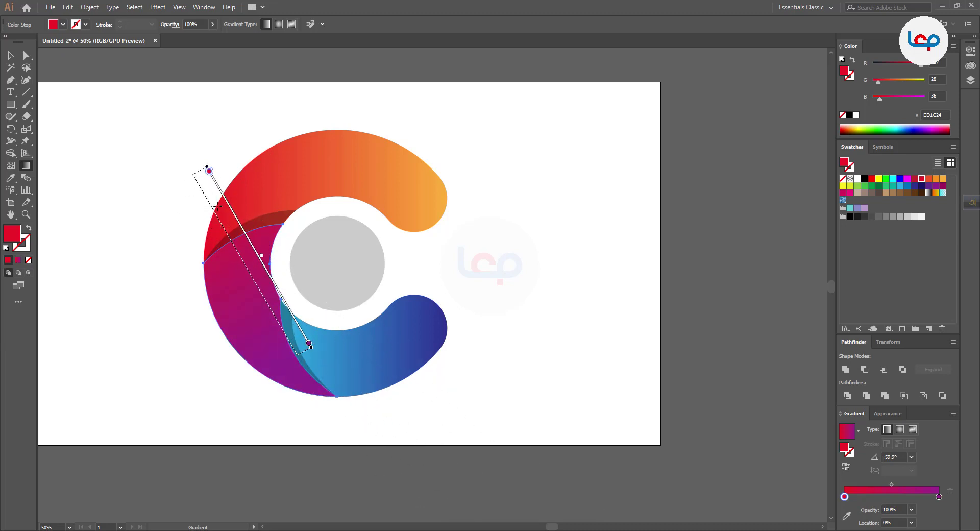
mouse_move(217, 206)
left_mouse_down()
mouse_move(259, 345)
mouse_move(361, 438)
mouse_move(352, 404)
mouse_move(312, 378)
mouse_move(321, 394)
left_mouse_up()
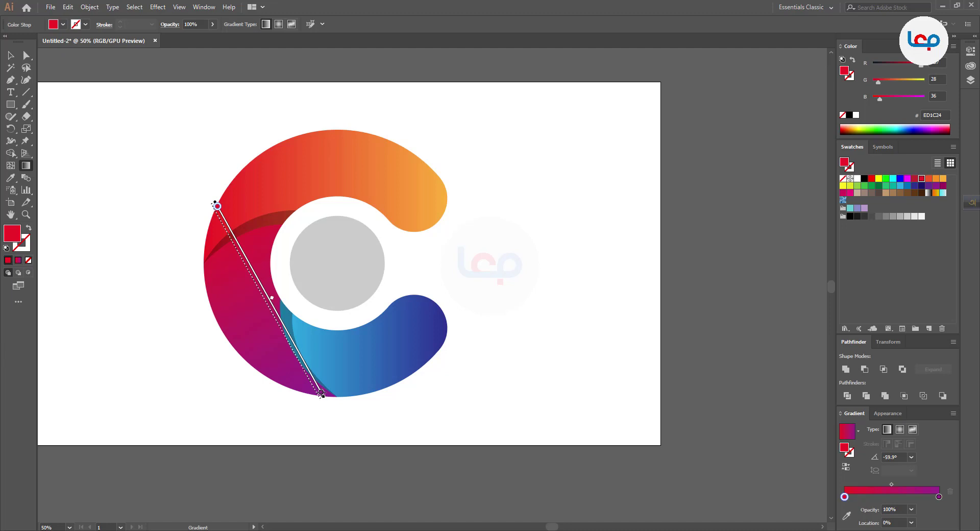
left_click_drag(321, 393, 324, 394)
key("v")
left_click(127, 142)
Redraw the lower section's blue gradient at about -3.9°, extending its dark end well beyond the rounded tip, and deselect
left_click(340, 339)
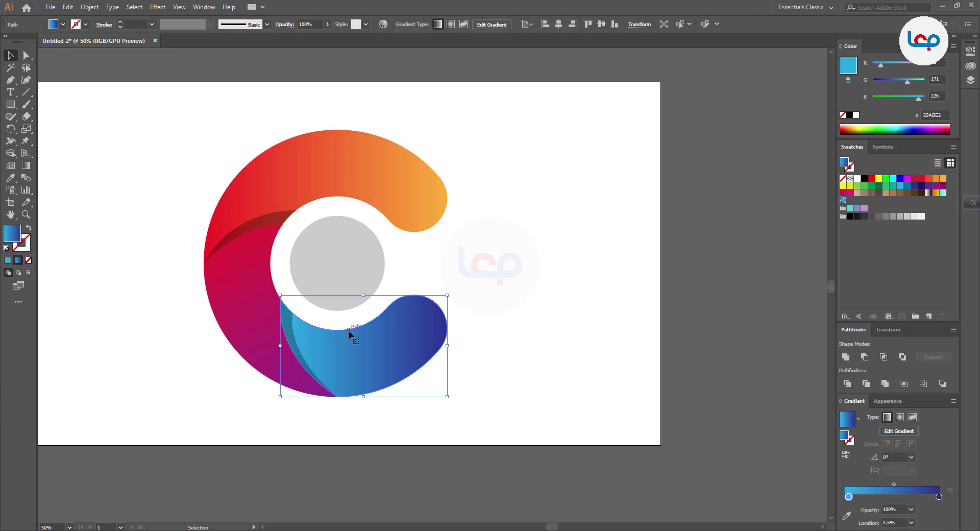
left_click(26, 166)
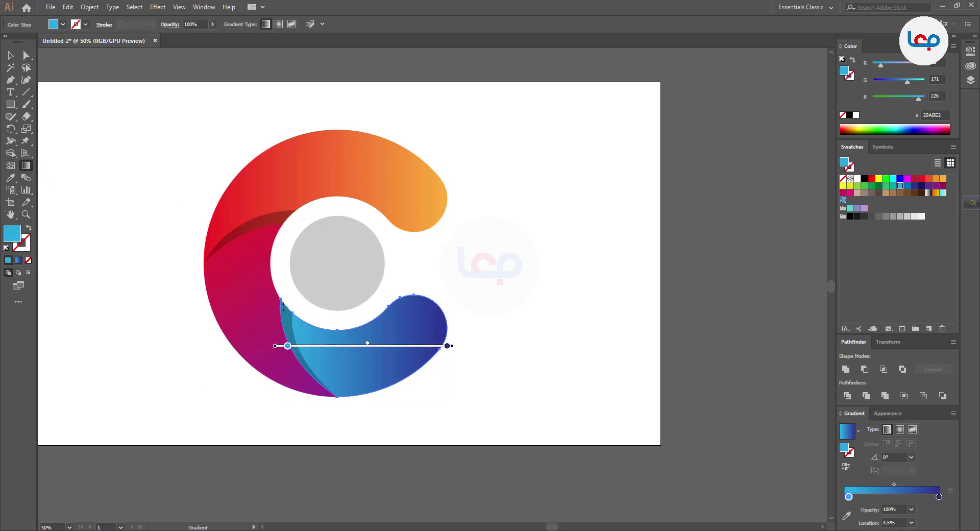
left_click_drag(282, 304, 535, 319)
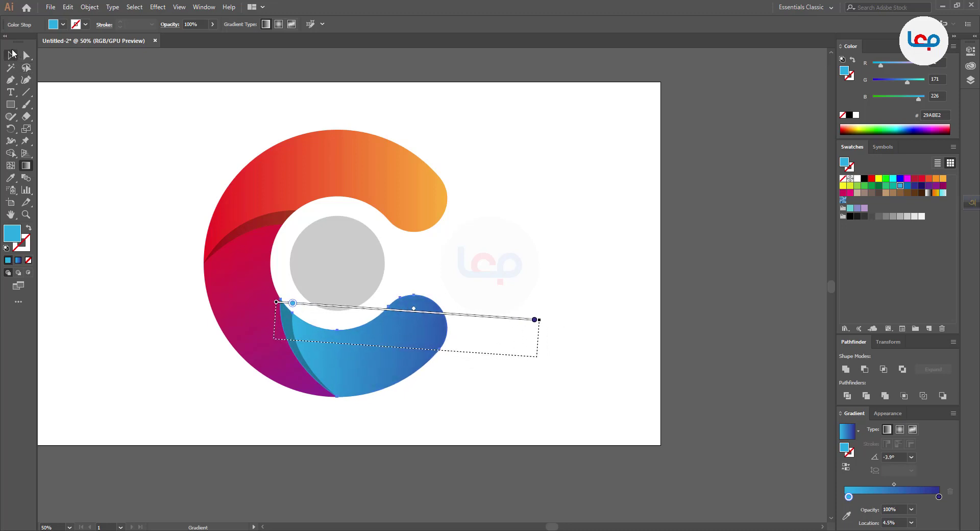
left_click(11, 55)
left_click(111, 146)
Fill the grey inner disc with the linear gradient from light blue 29ABE2 to dark blue, and deselect
left_click(341, 268)
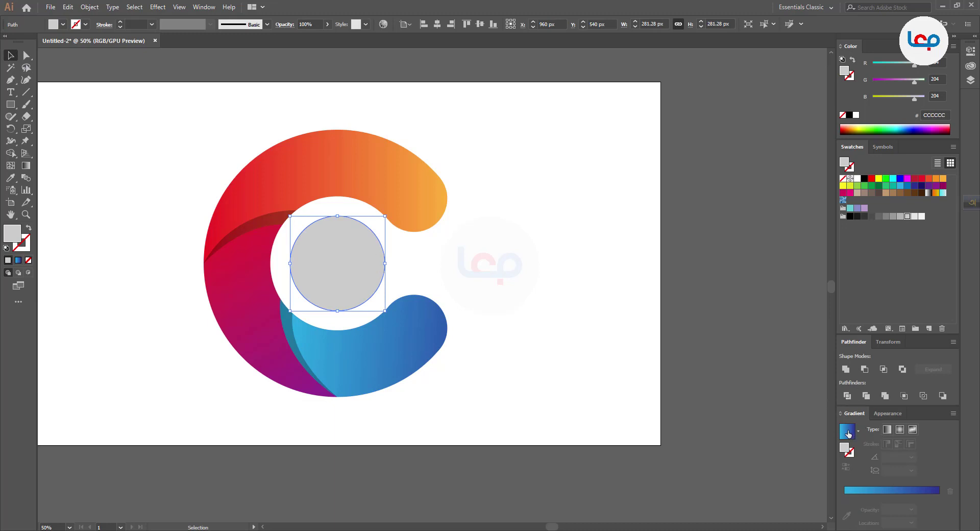
left_click(847, 433)
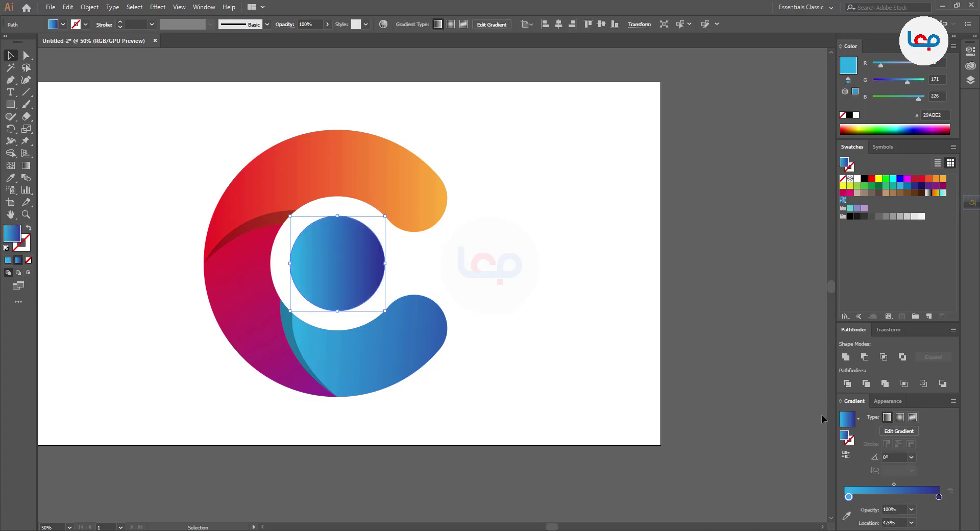
left_click(541, 342)
scroll(347, 235, "down", 2)
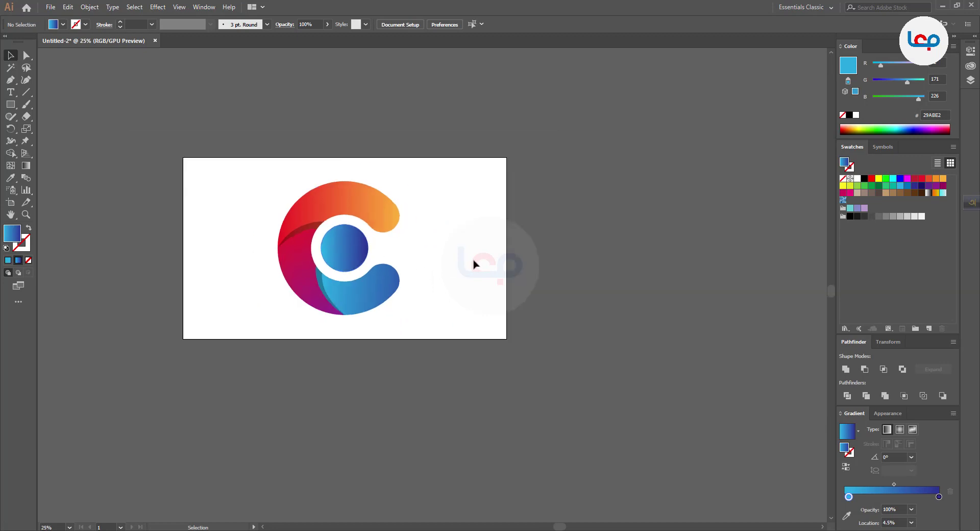
scroll(347, 224, "up", 2)
left_click_drag(563, 152, 168, 418)
left_click(164, 367)
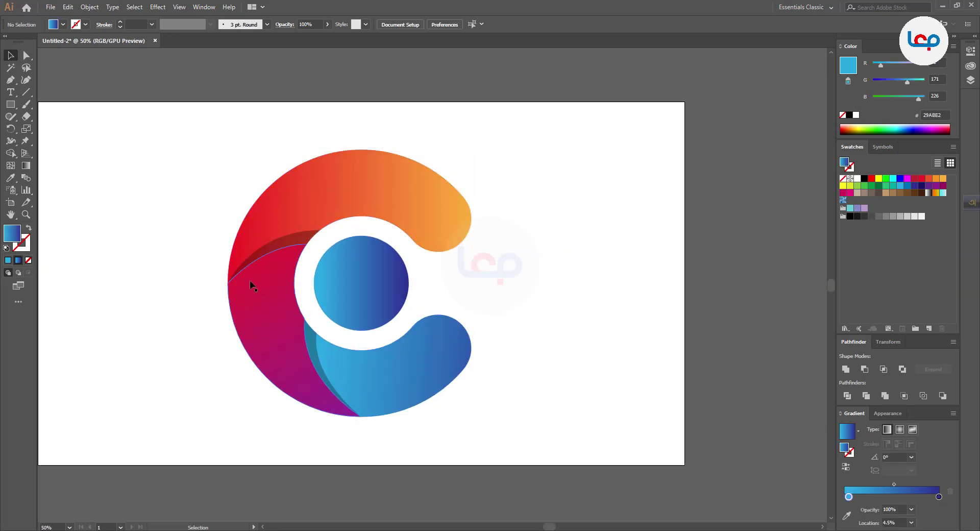
Redraw the left section's gradient diagonally at about -58°, starting red outside the ring's upper edge and ending purple over the lower section
scroll(250, 280, "up", 1)
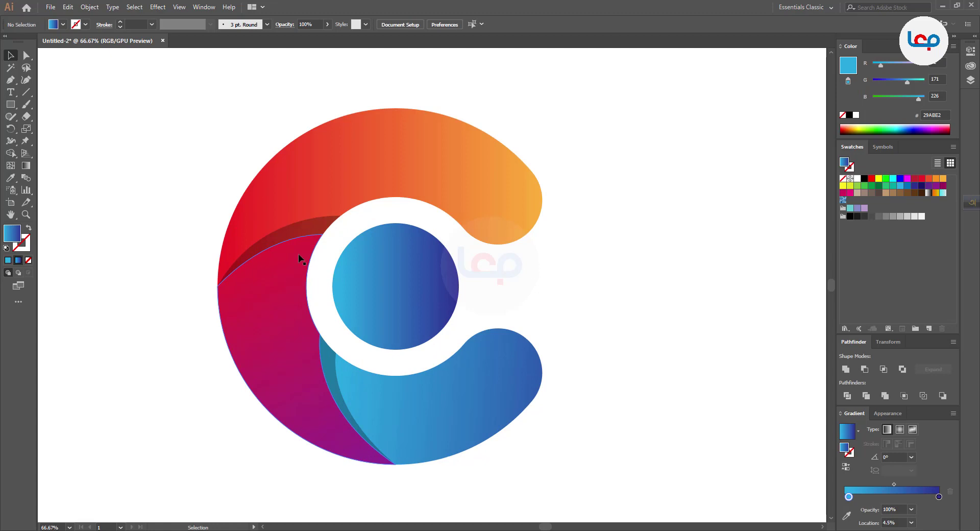
left_click(266, 287)
left_click(27, 165)
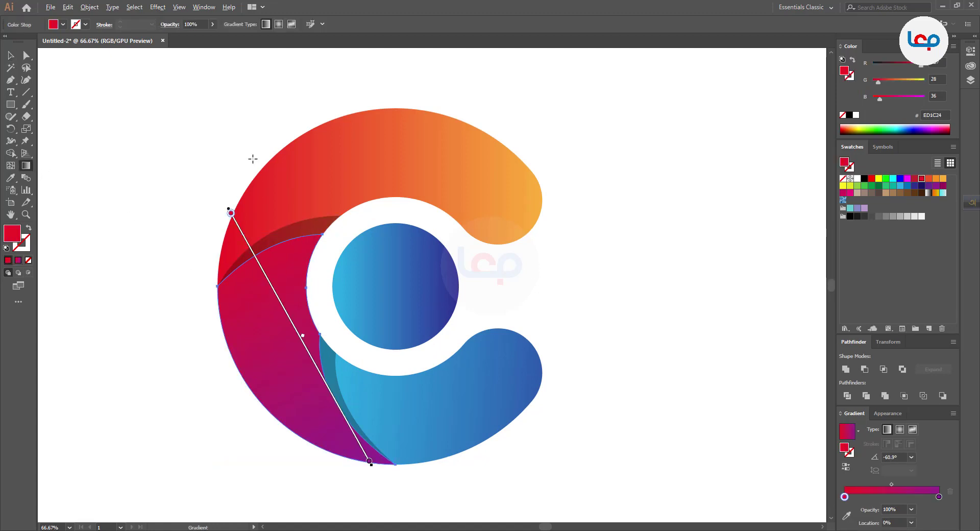
scroll(254, 159, "down", 1)
left_click_drag(250, 159, 379, 369)
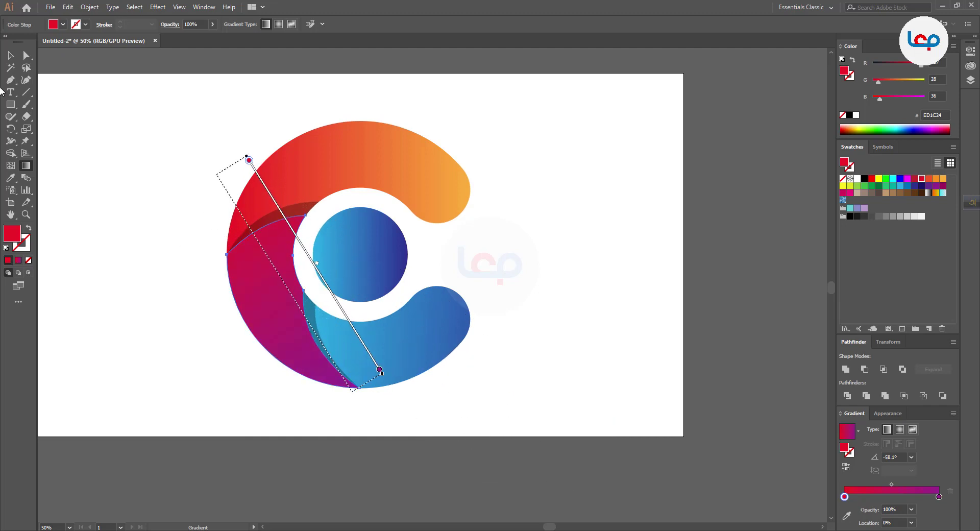
left_click(9, 57)
Group all the logo shapes, center the group horizontally on the artboard, and deselect
left_click_drag(169, 120, 480, 365)
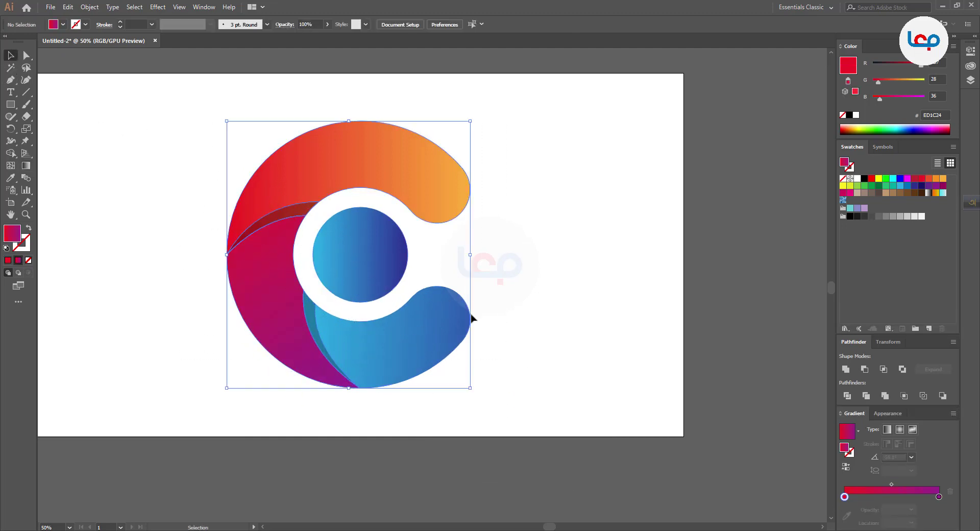
right_click(381, 170)
left_click(408, 229)
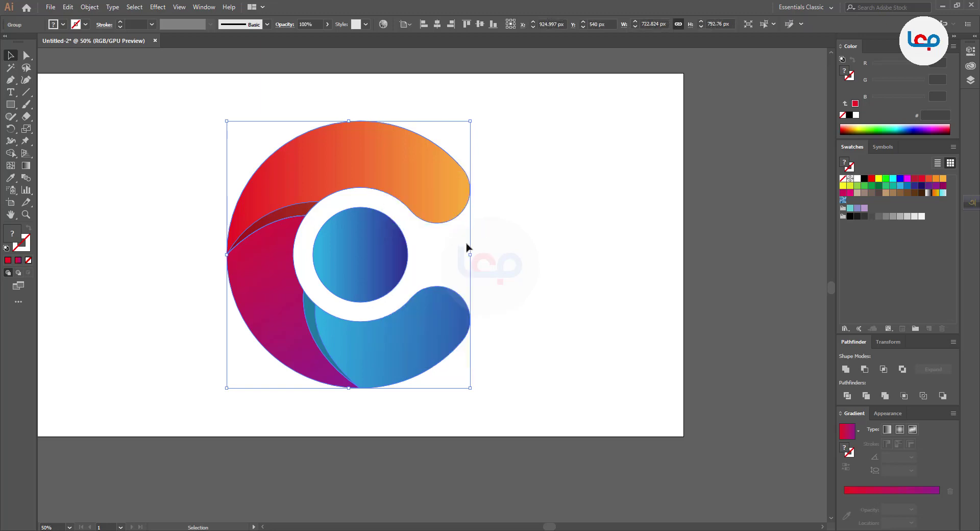
left_click(437, 24)
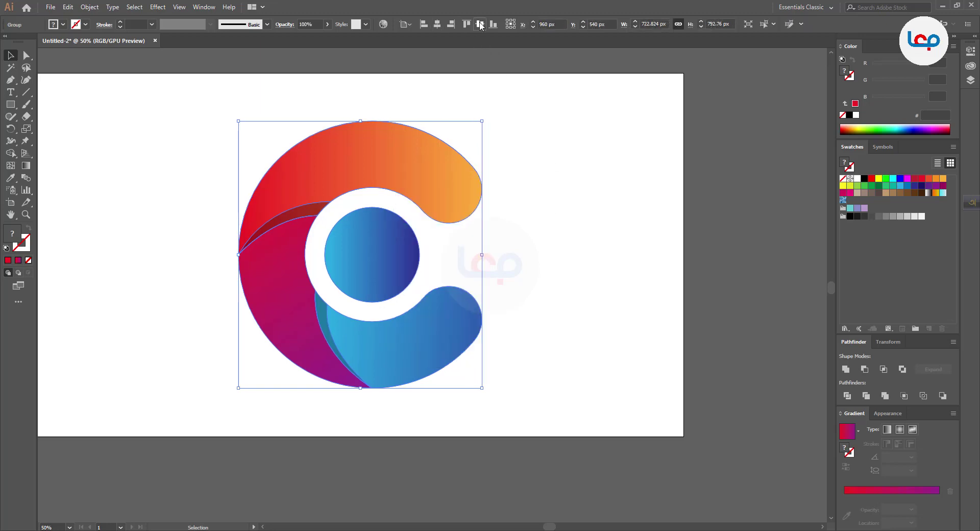
left_click(549, 125)
scroll(391, 169, "up", 1)
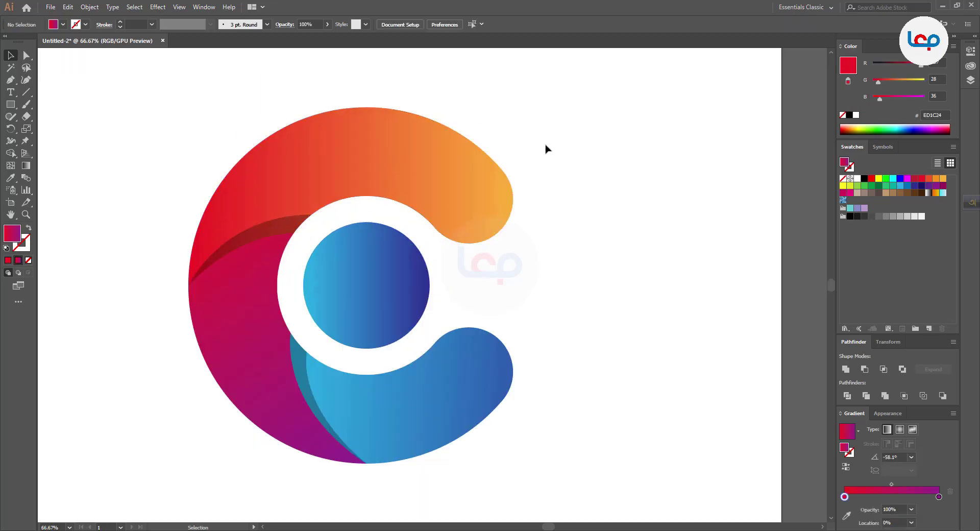